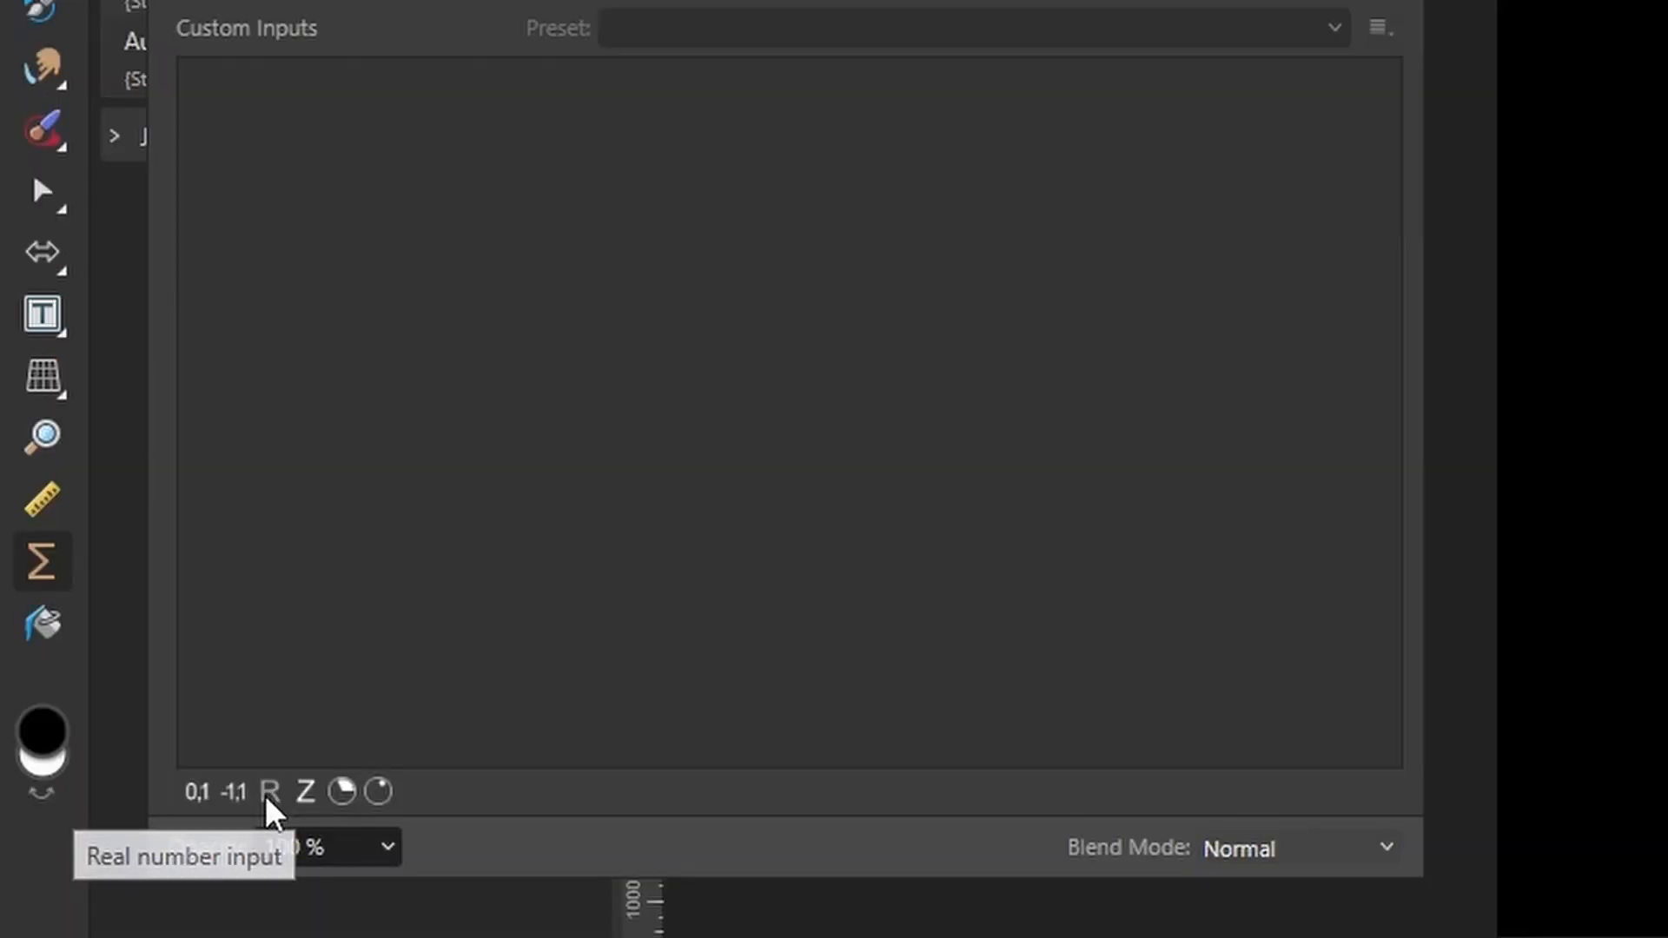
Add a real-number custom input a to the procedural texture and label it Scale.
left_click(267, 799)
left_click(802, 83)
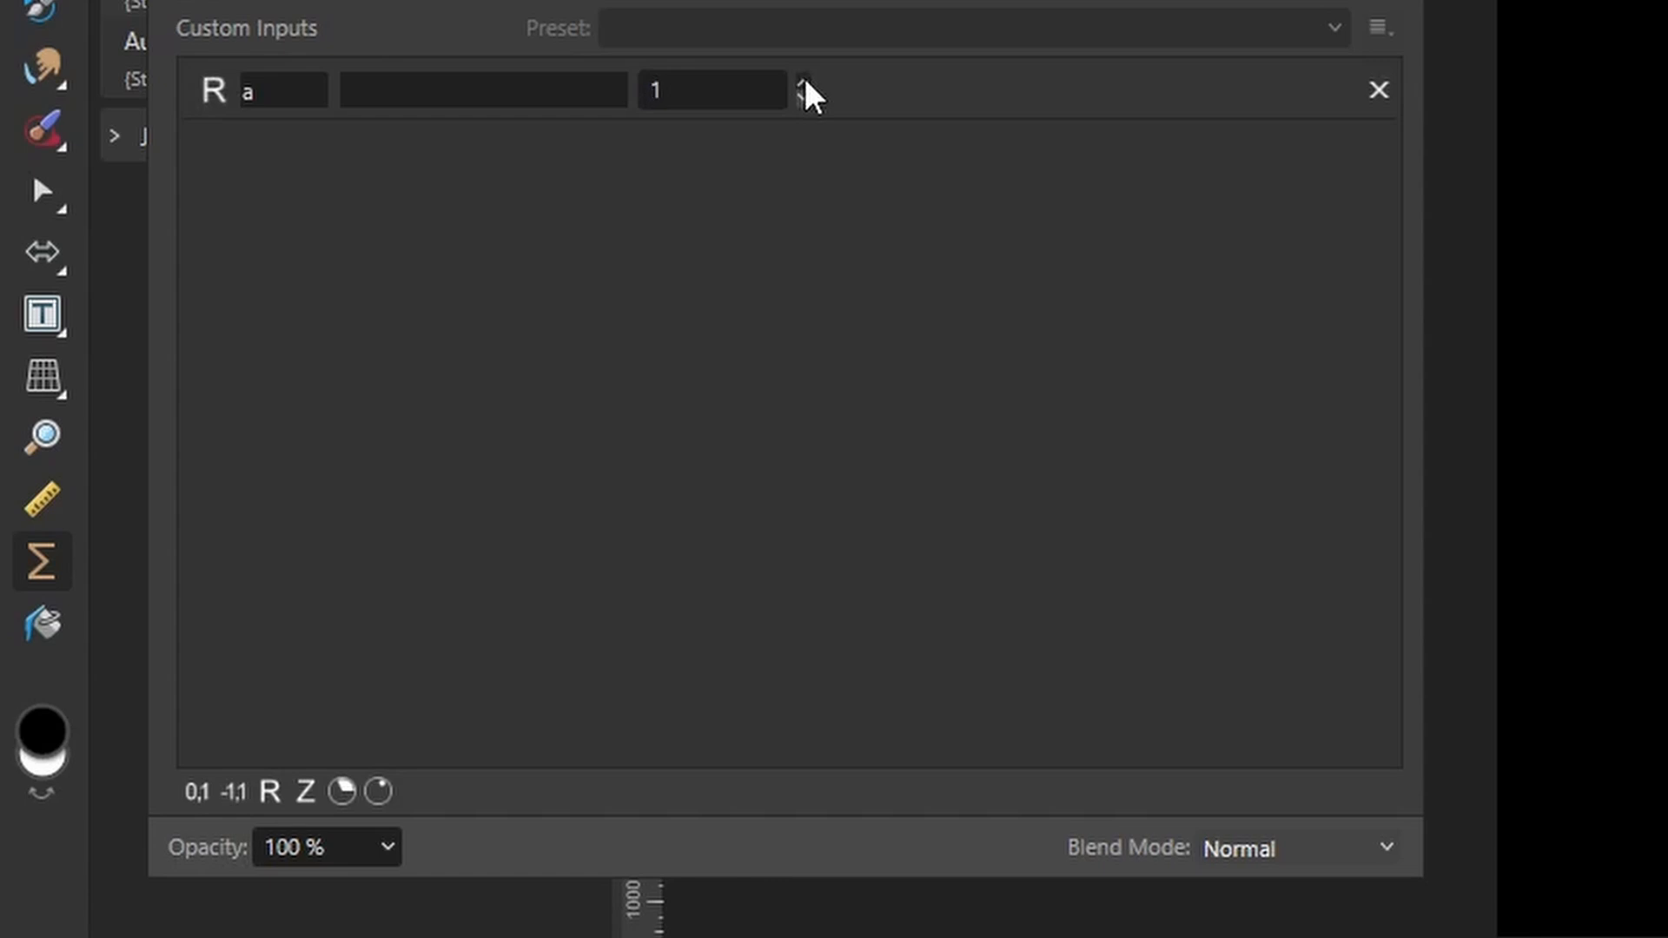
left_click(803, 84)
left_click(802, 83)
left_click(370, 102)
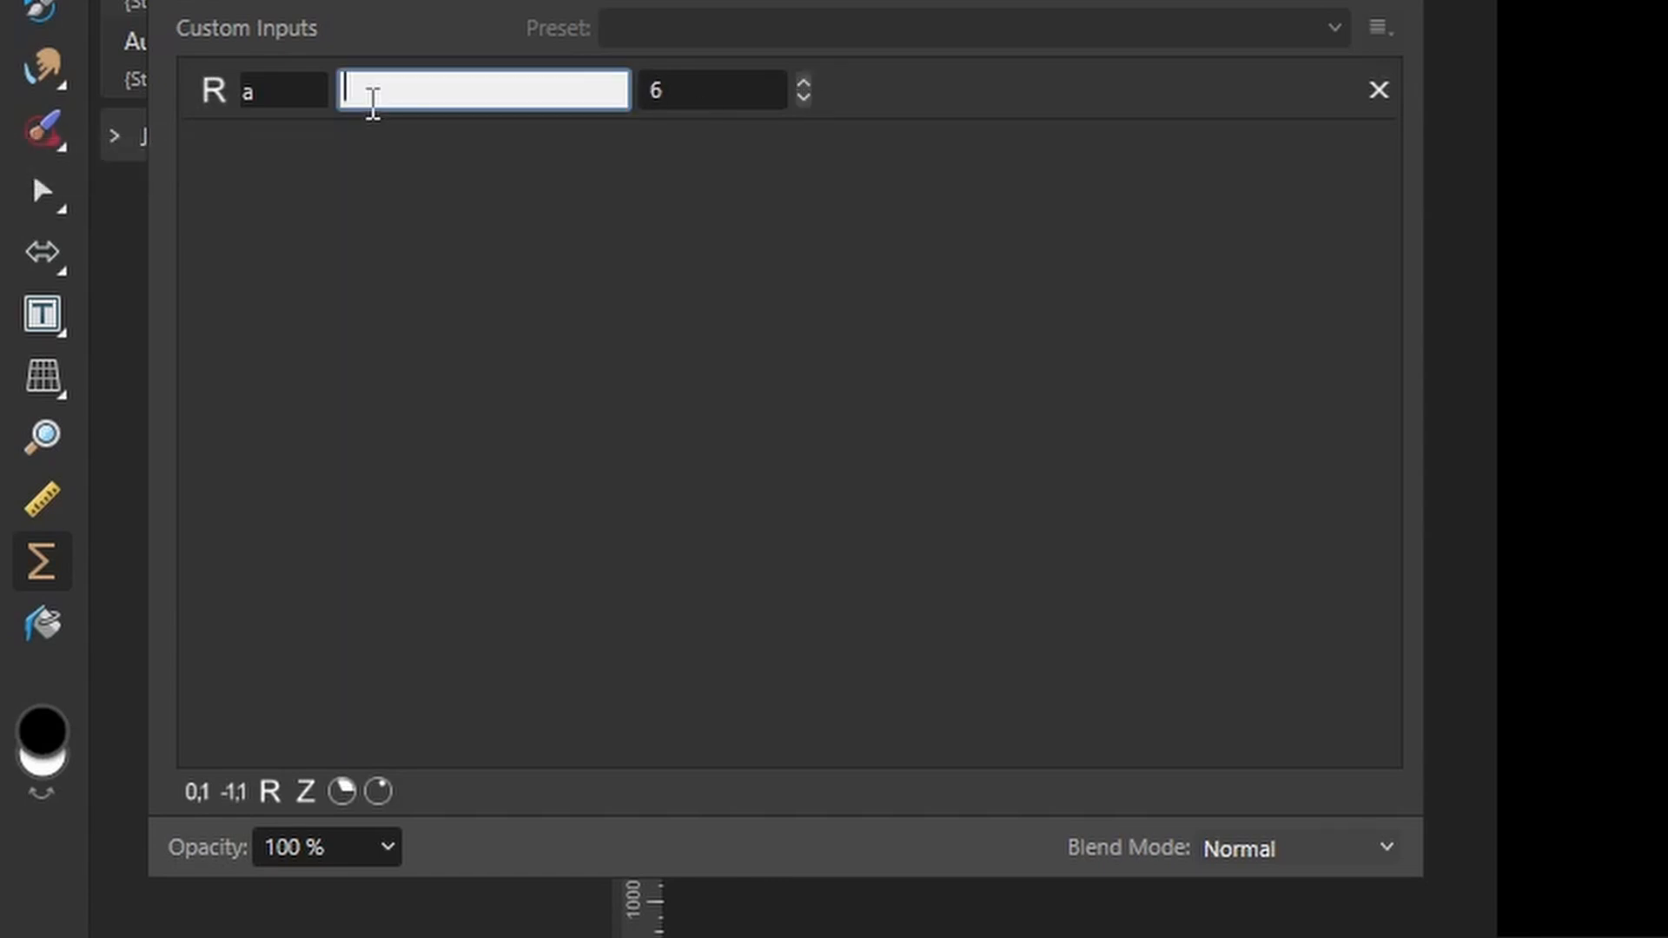
type("Scale")
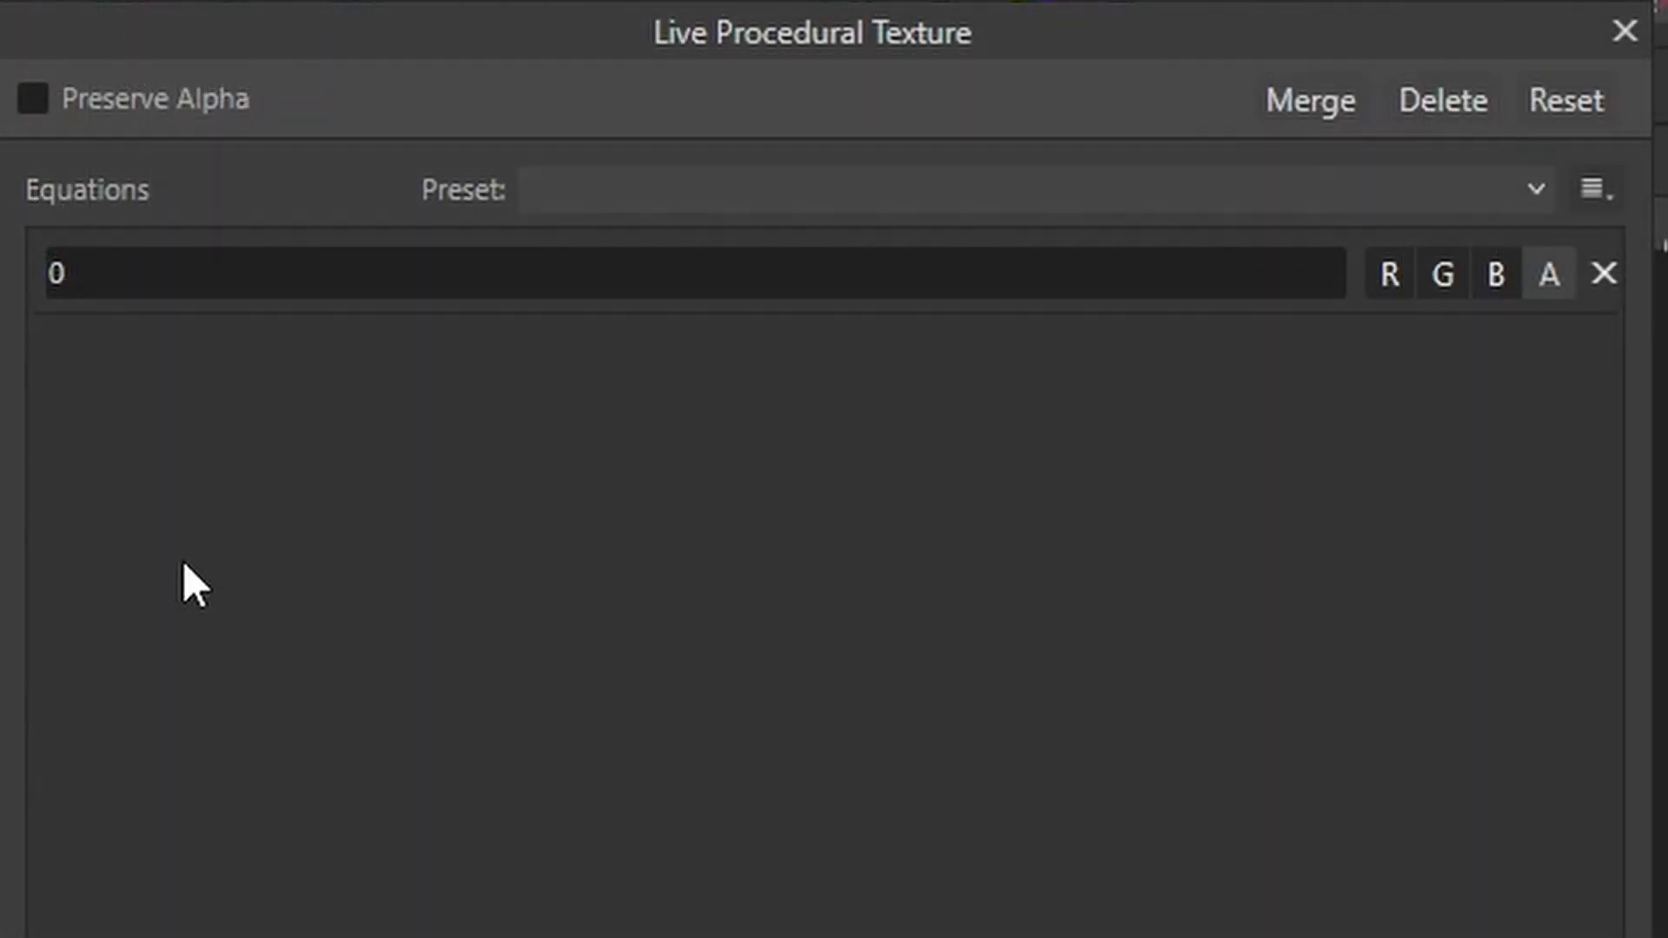
Replace the default equation with var v=vec2(rx,ry)*a/h.
left_click(93, 270)
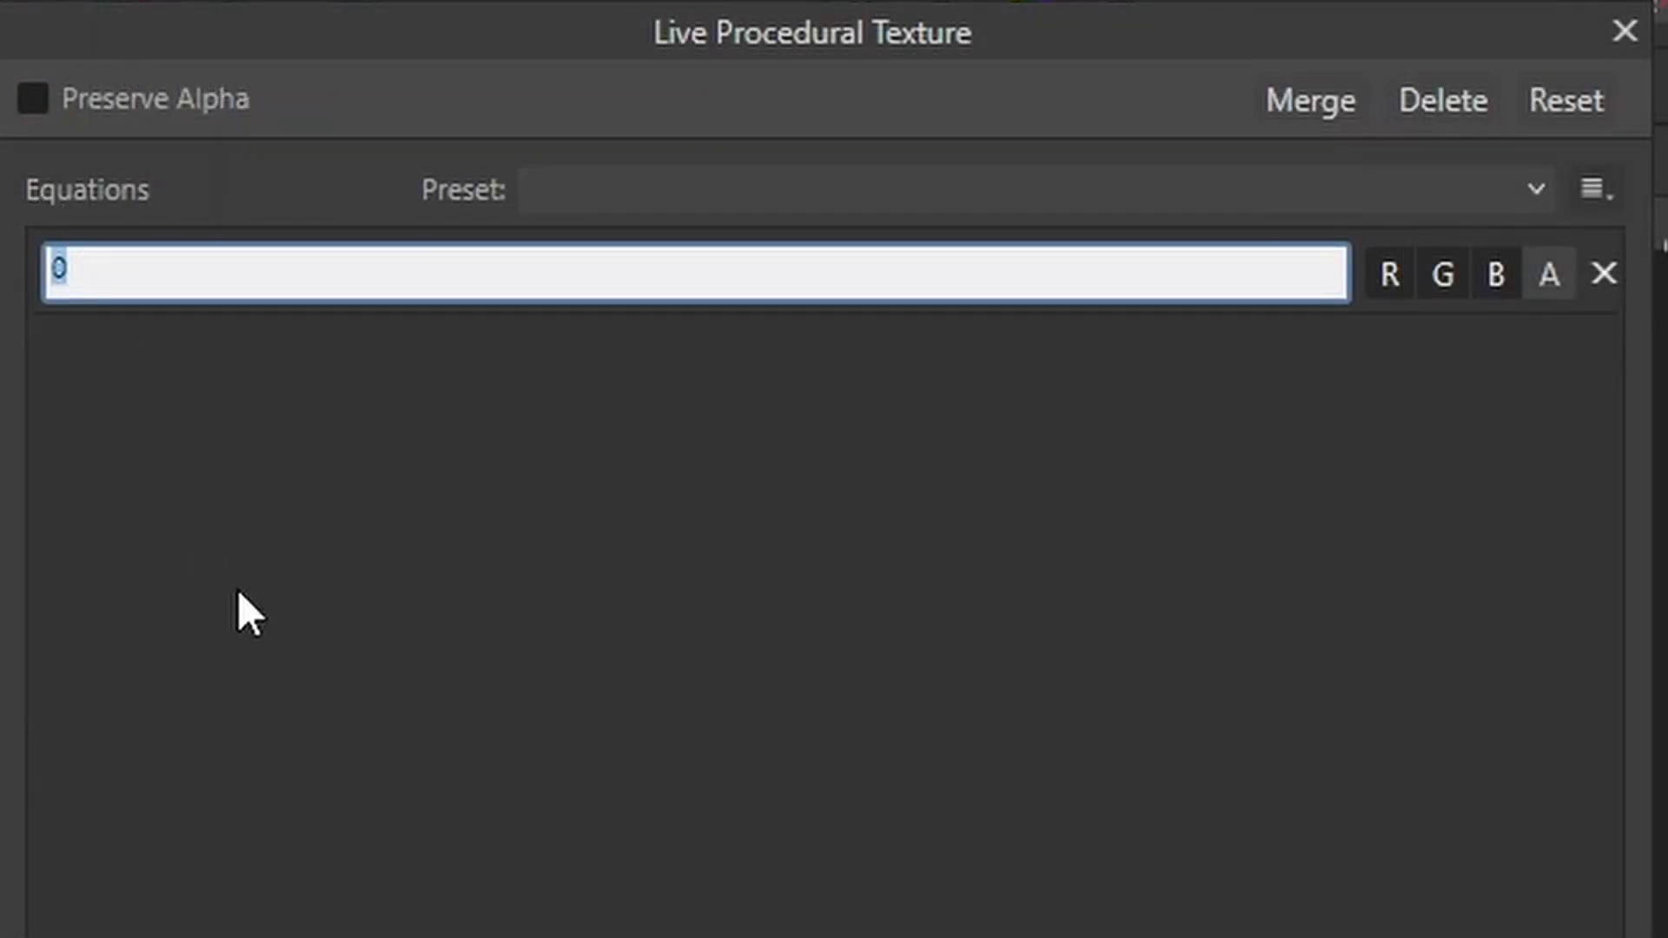
type("var v=")
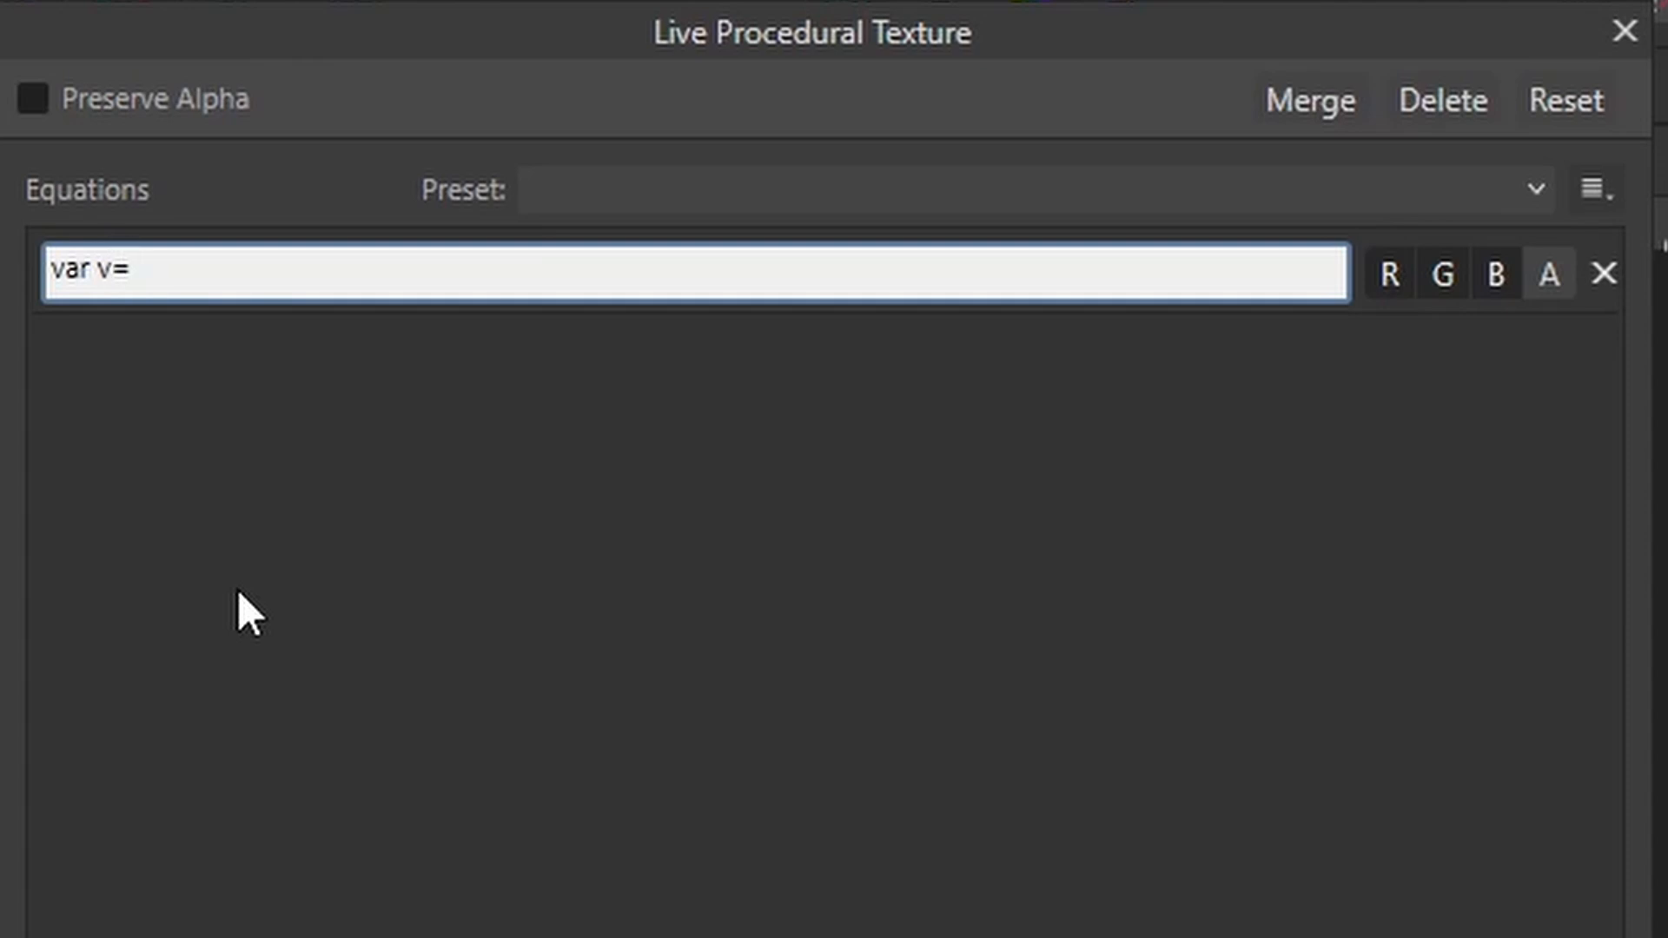
type("vec2(rx,")
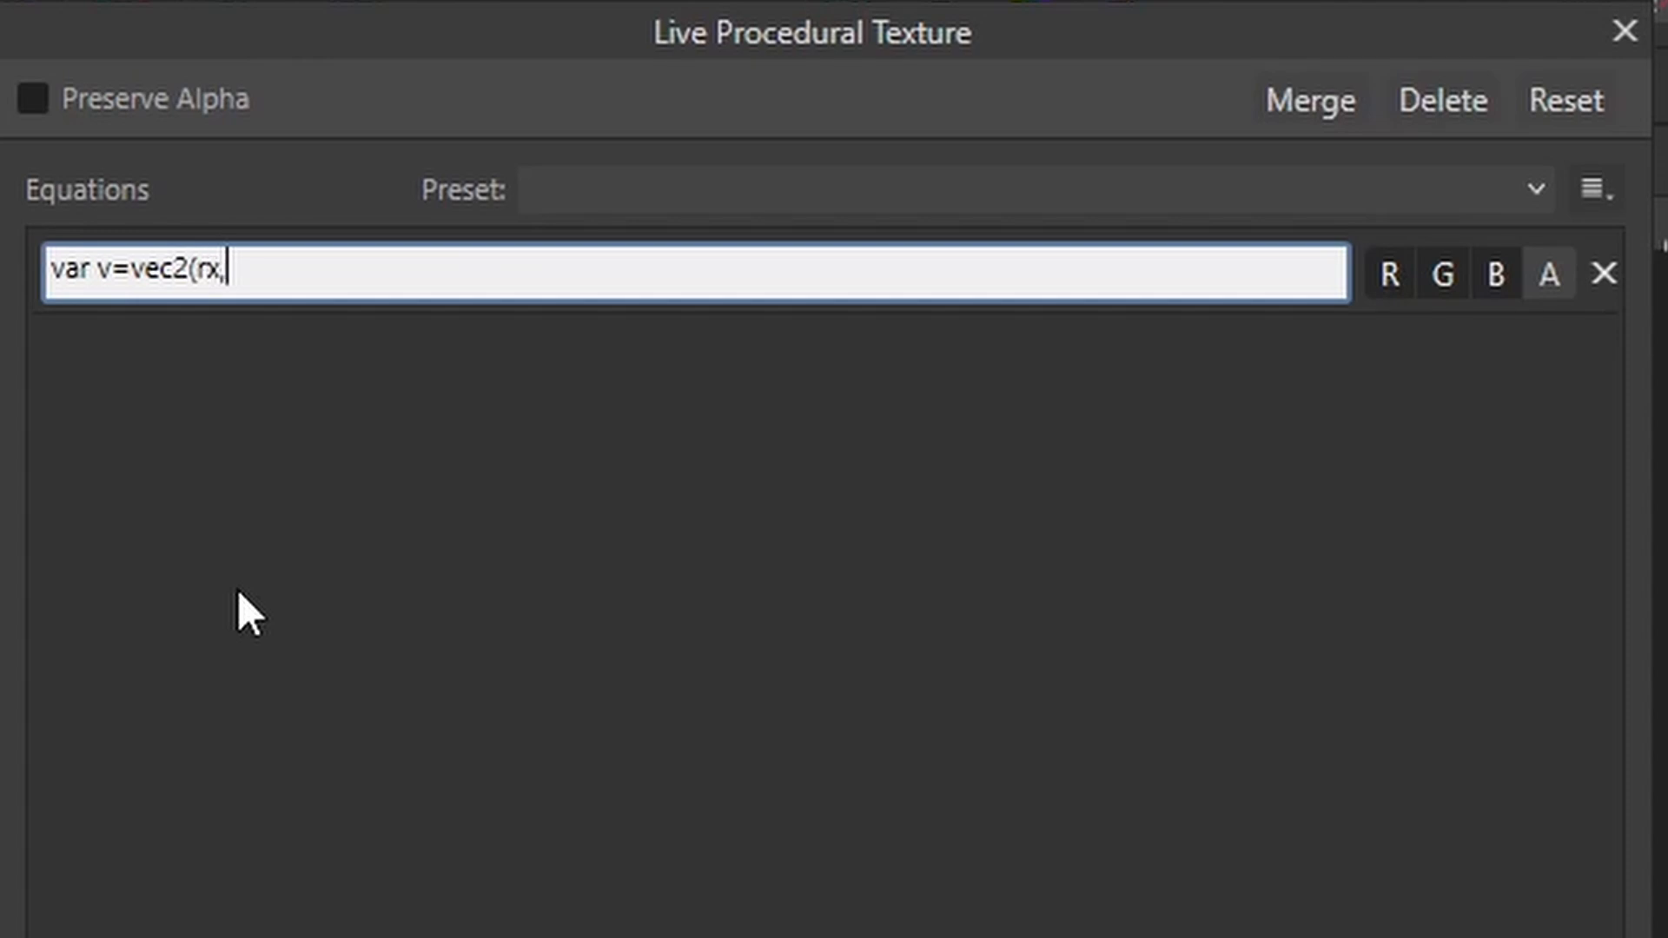
type("ry)*a/h")
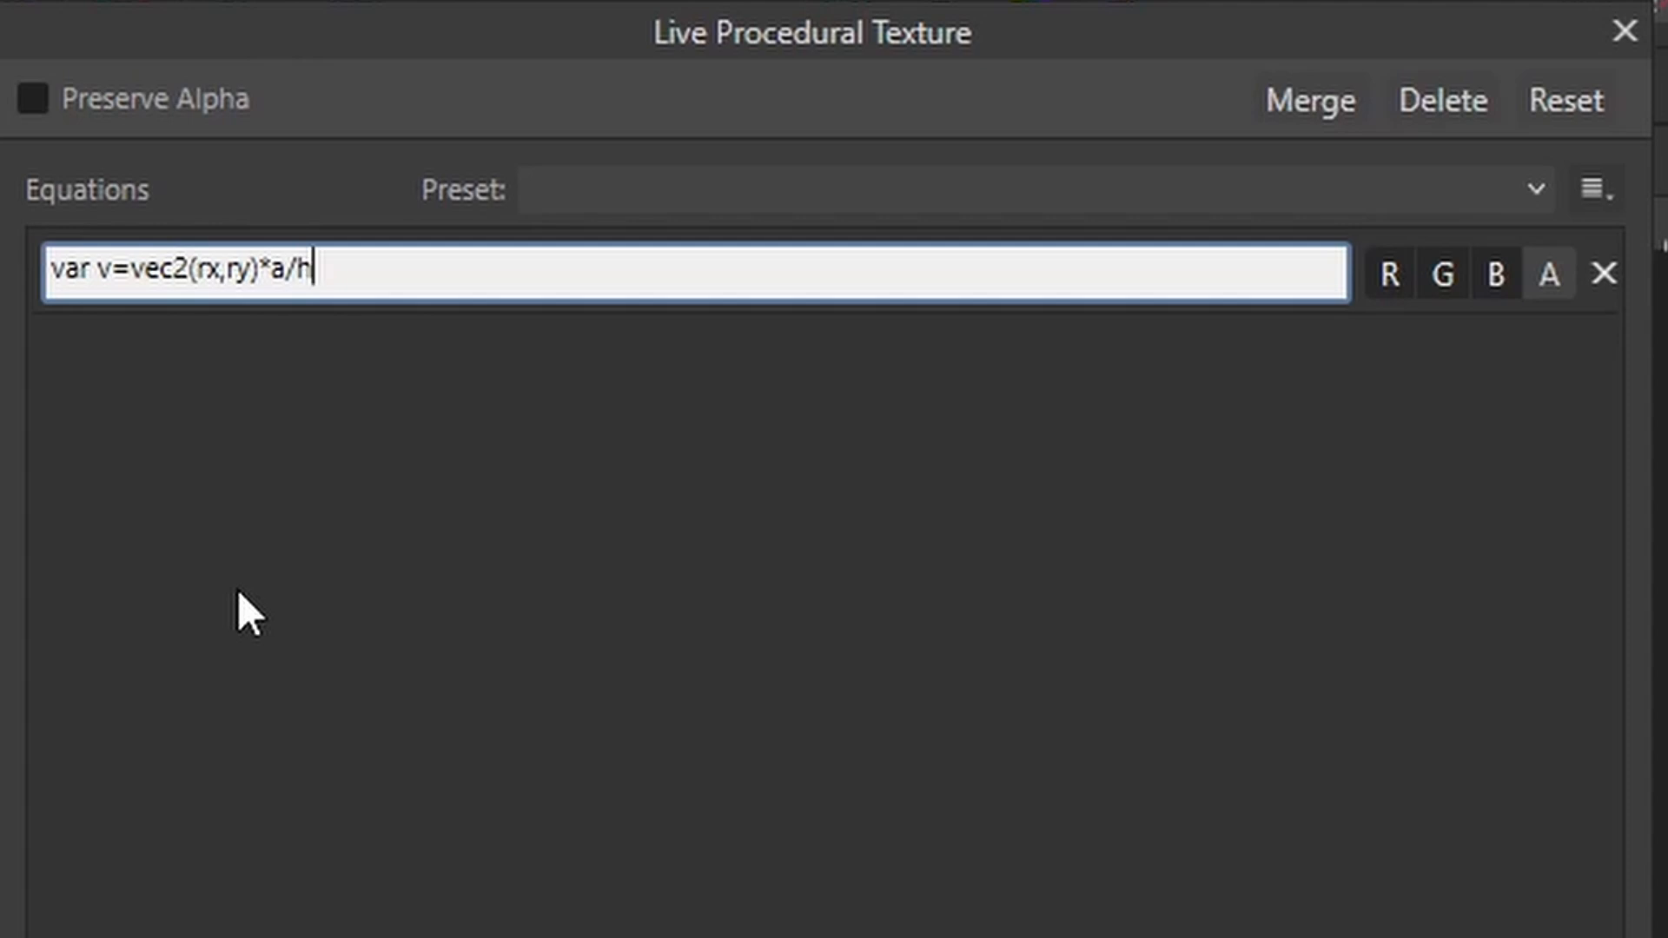
type(";")
key("BackSpace")
key("Return")
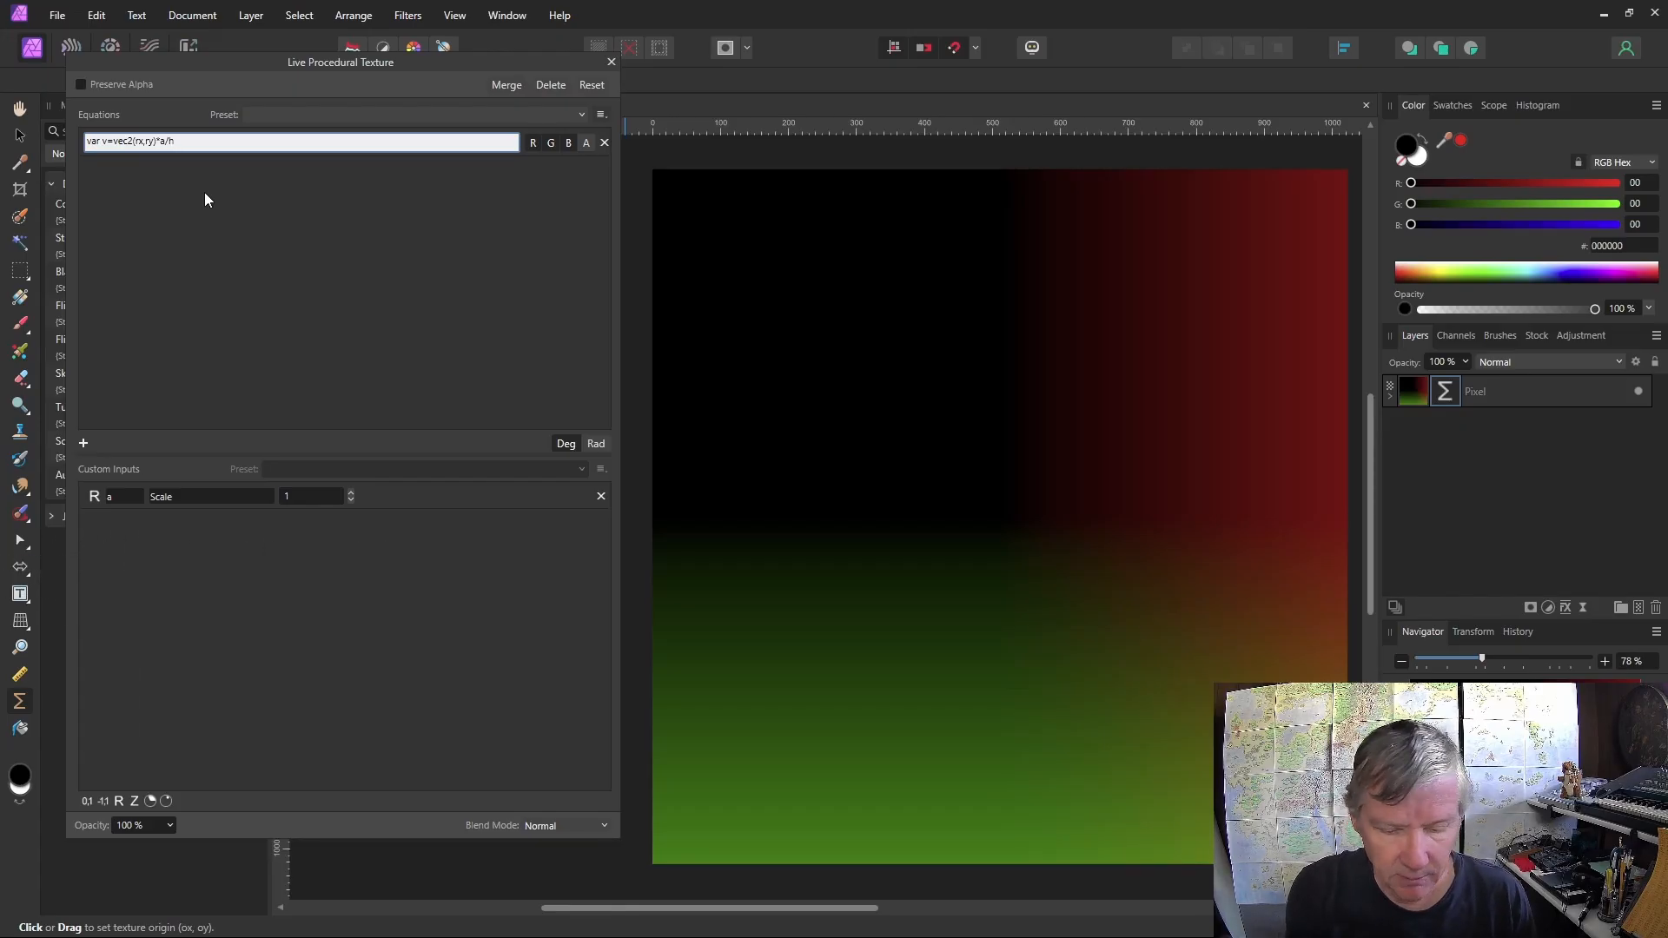
Extend the equation with the polar coordinate variable var vp=vec2(atan2(v.y,v.x)/360,length(v)).
type("; var")
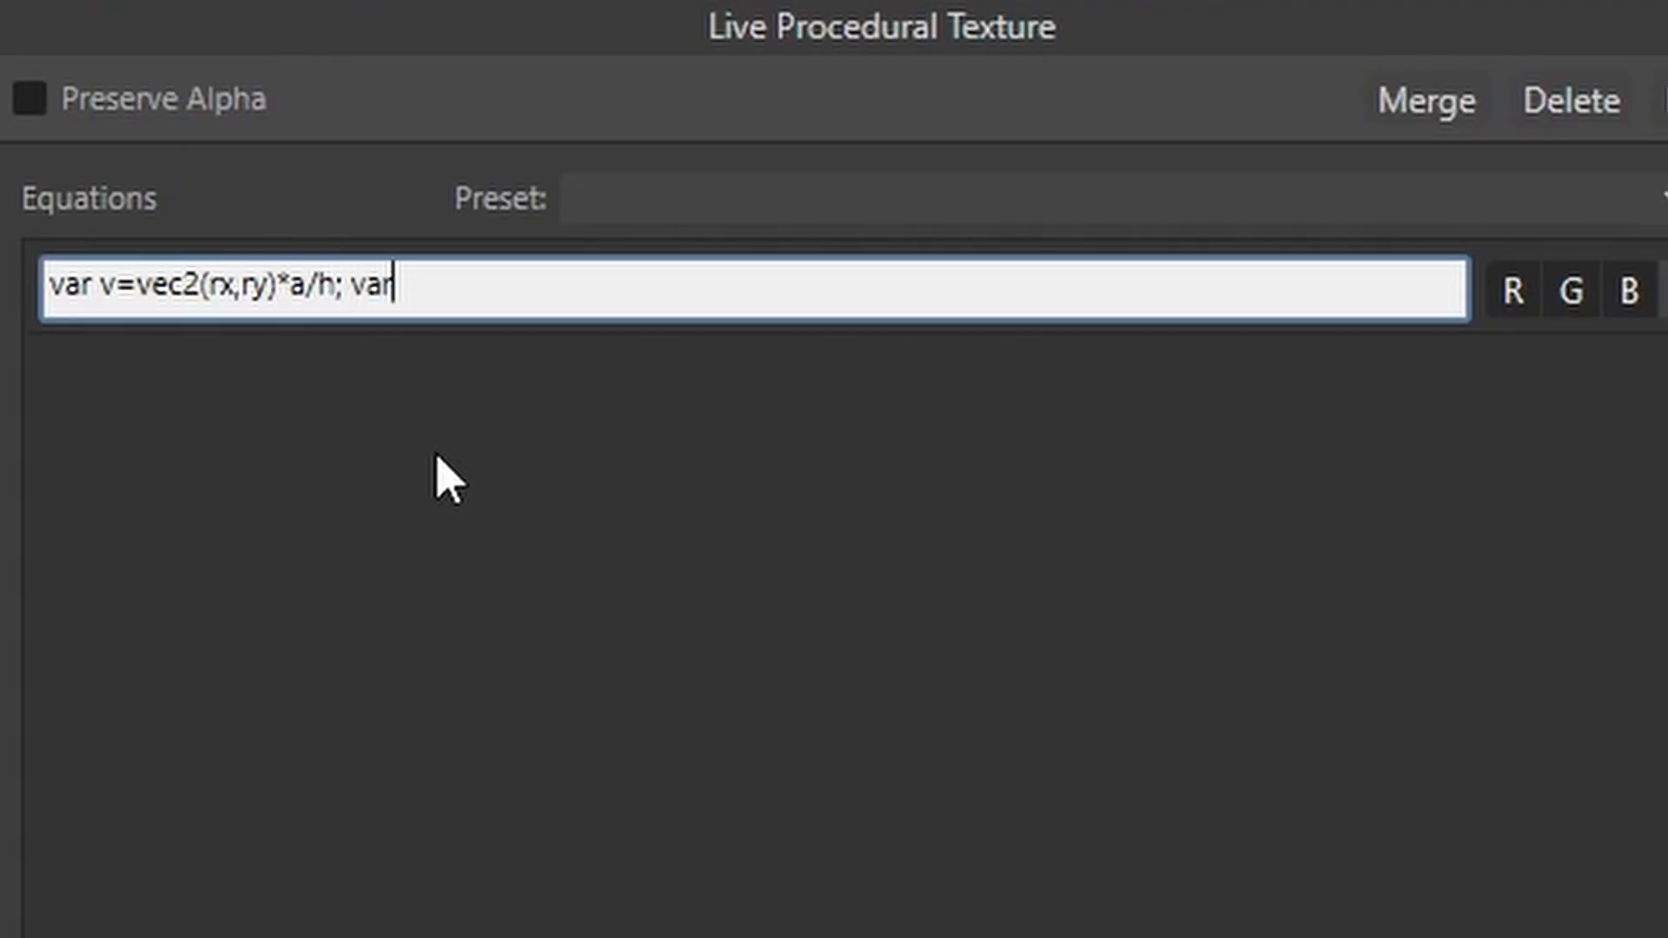
type(" vp")
type("=vec2")
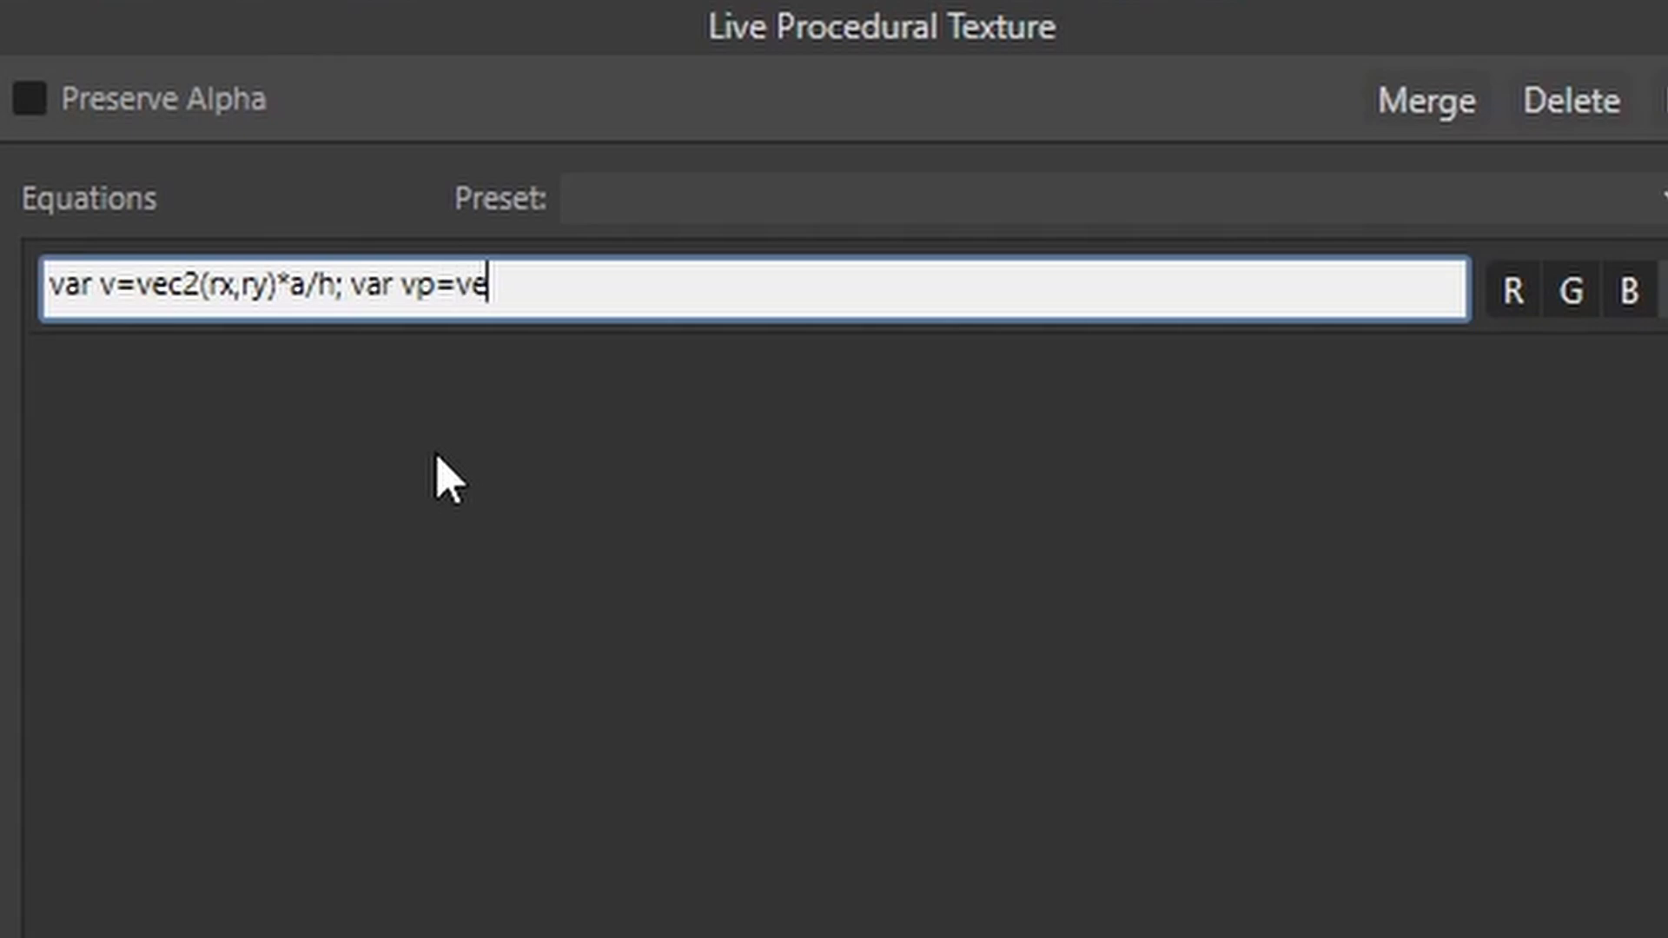
type("(atan2")
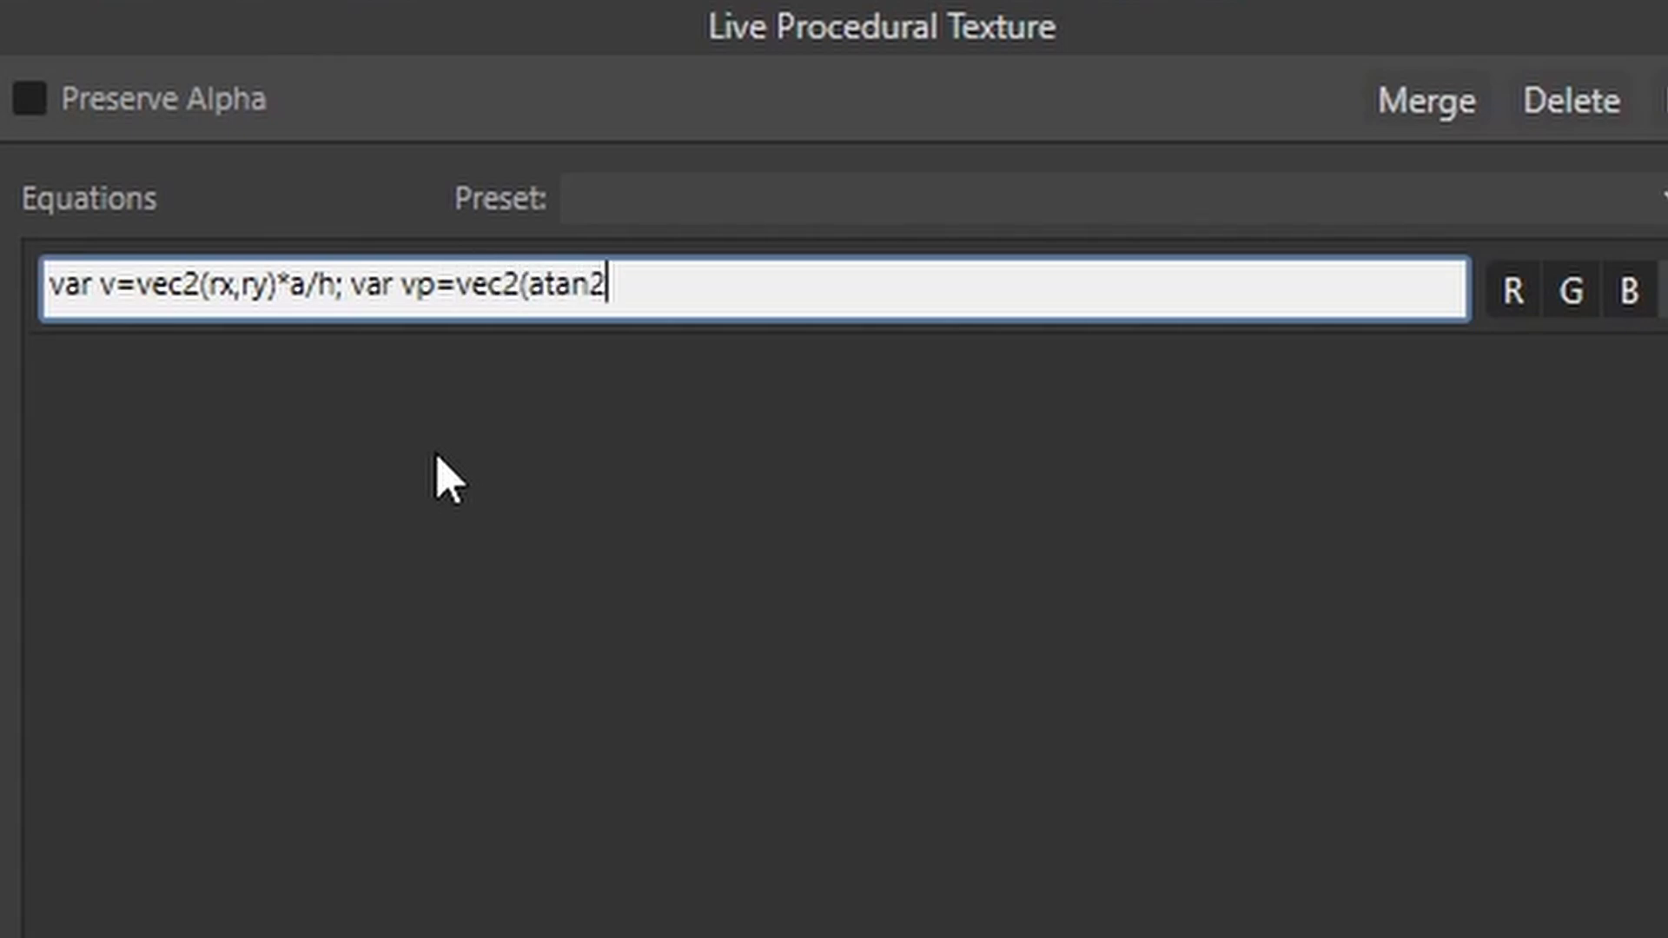
type("(v.y,v.x)")
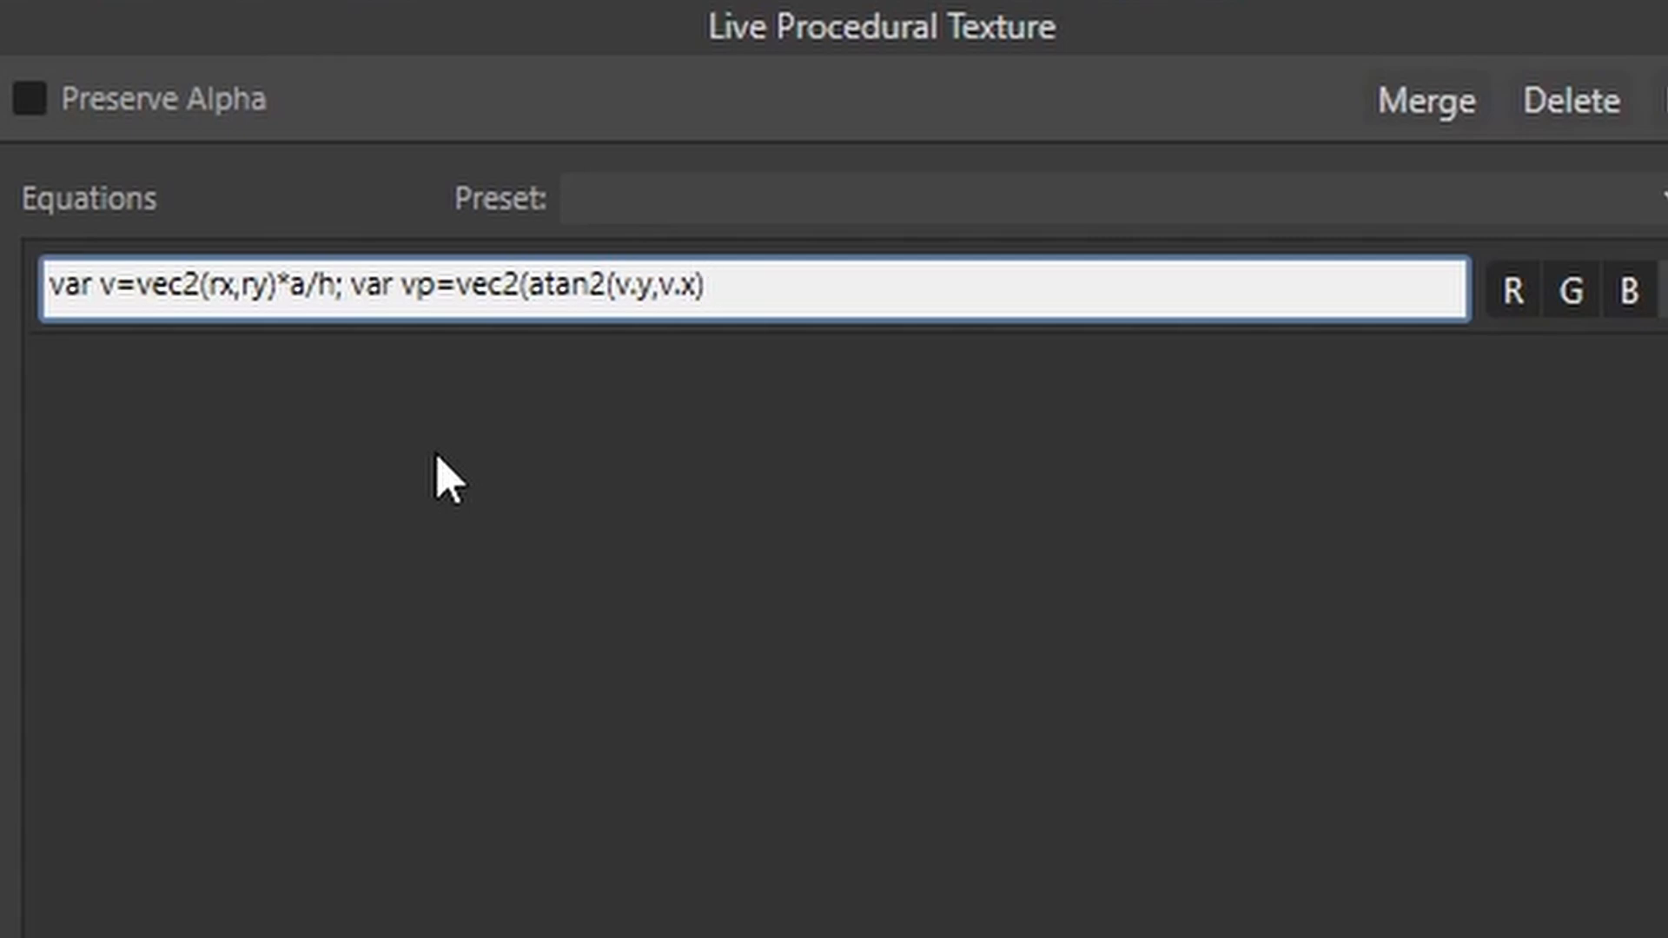
type("/360")
type(",lengt")
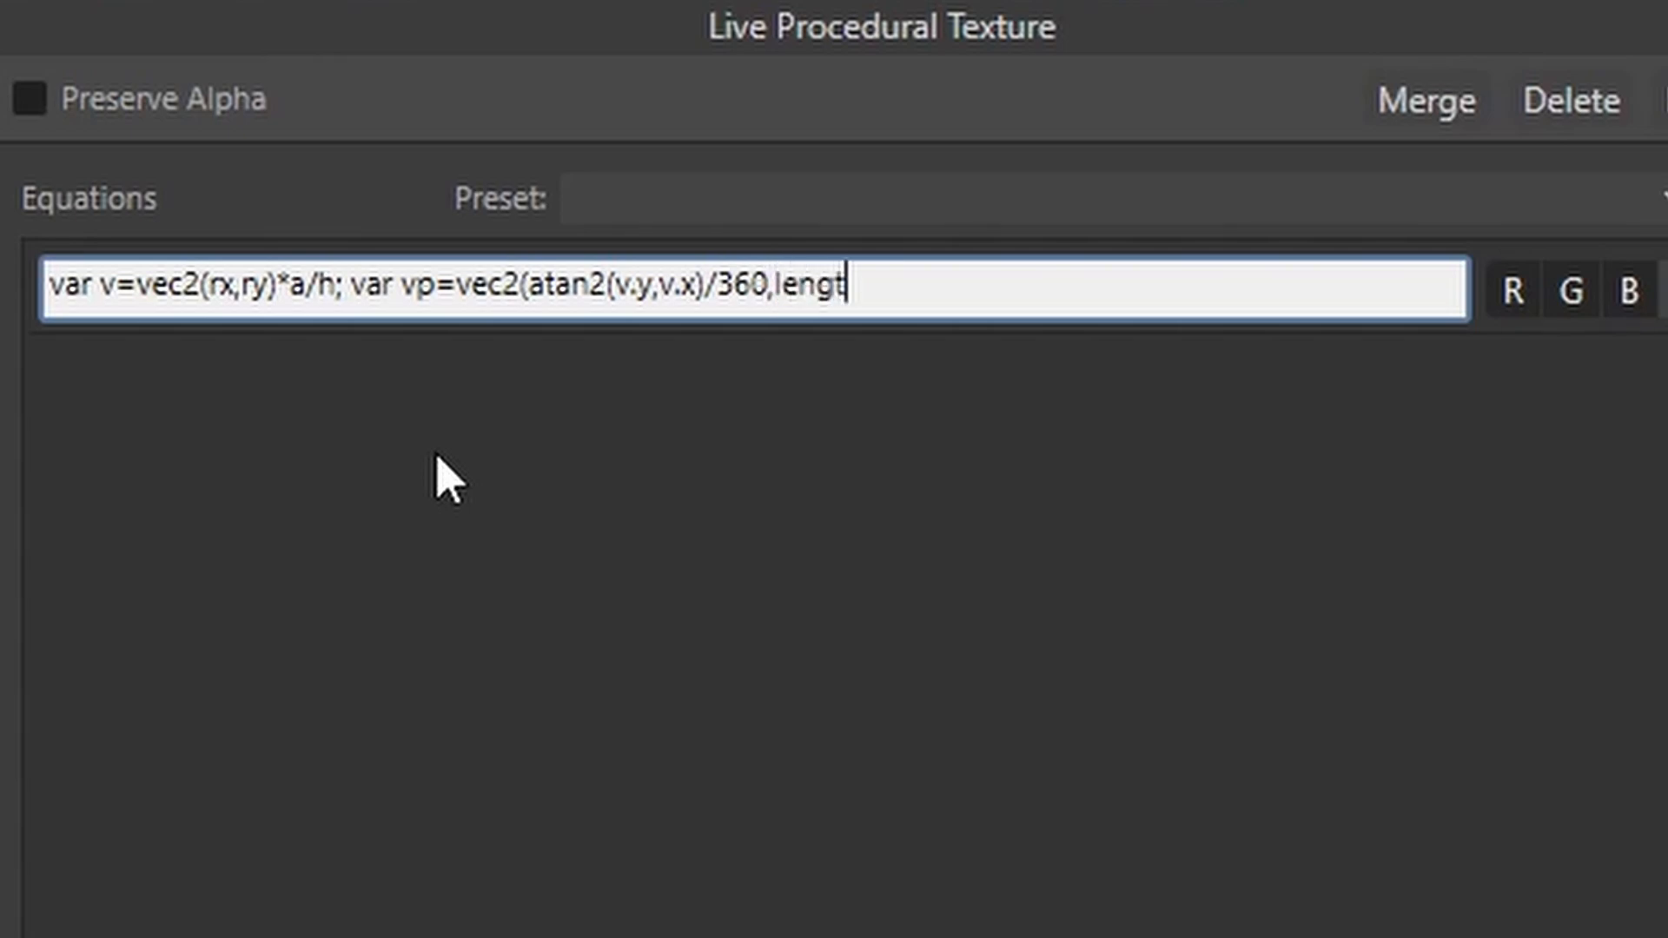
type("h(v)")
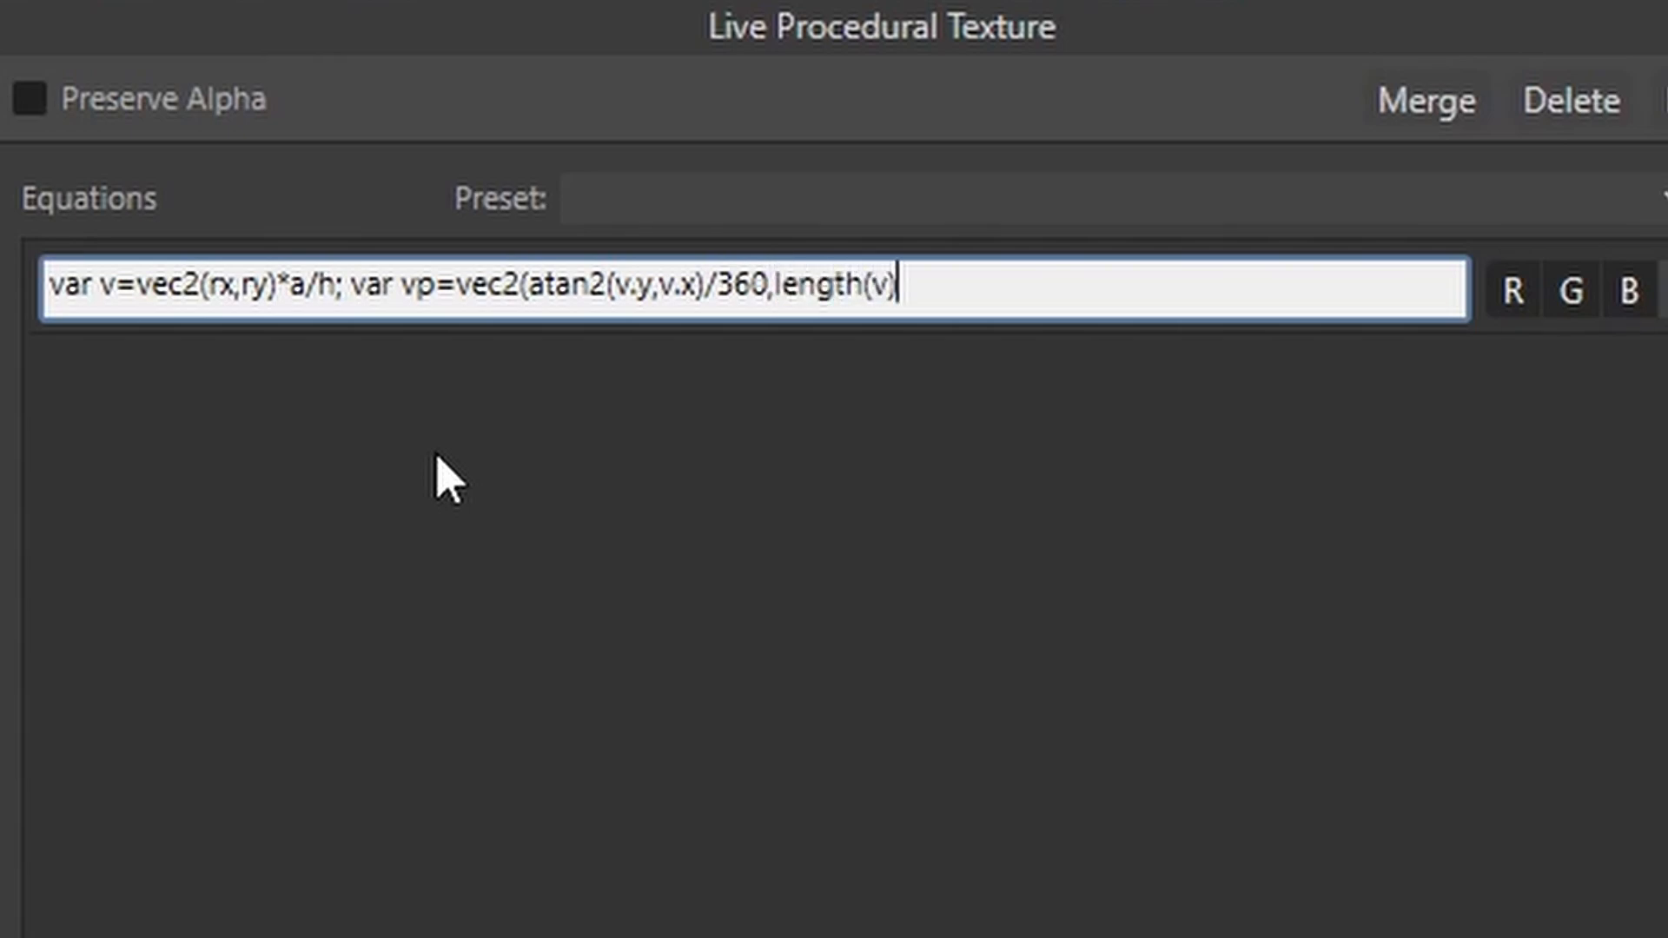
type(")")
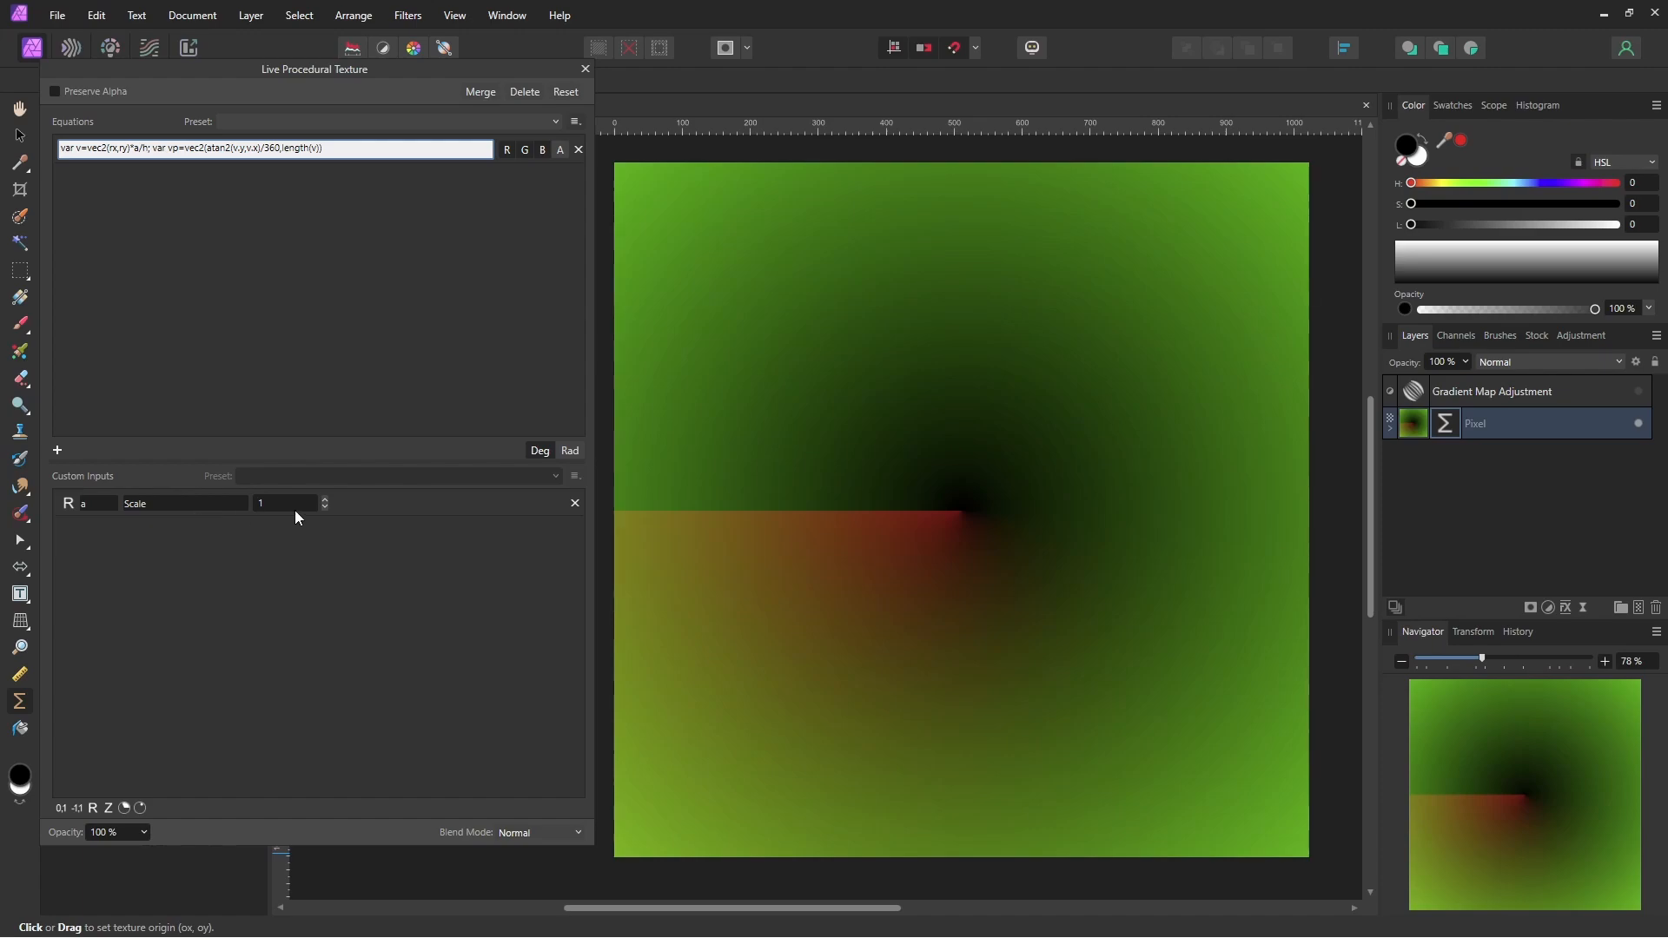
Set Scale to 2 and append ; vp.y to the equation to output the radial distance.
left_click(325, 499)
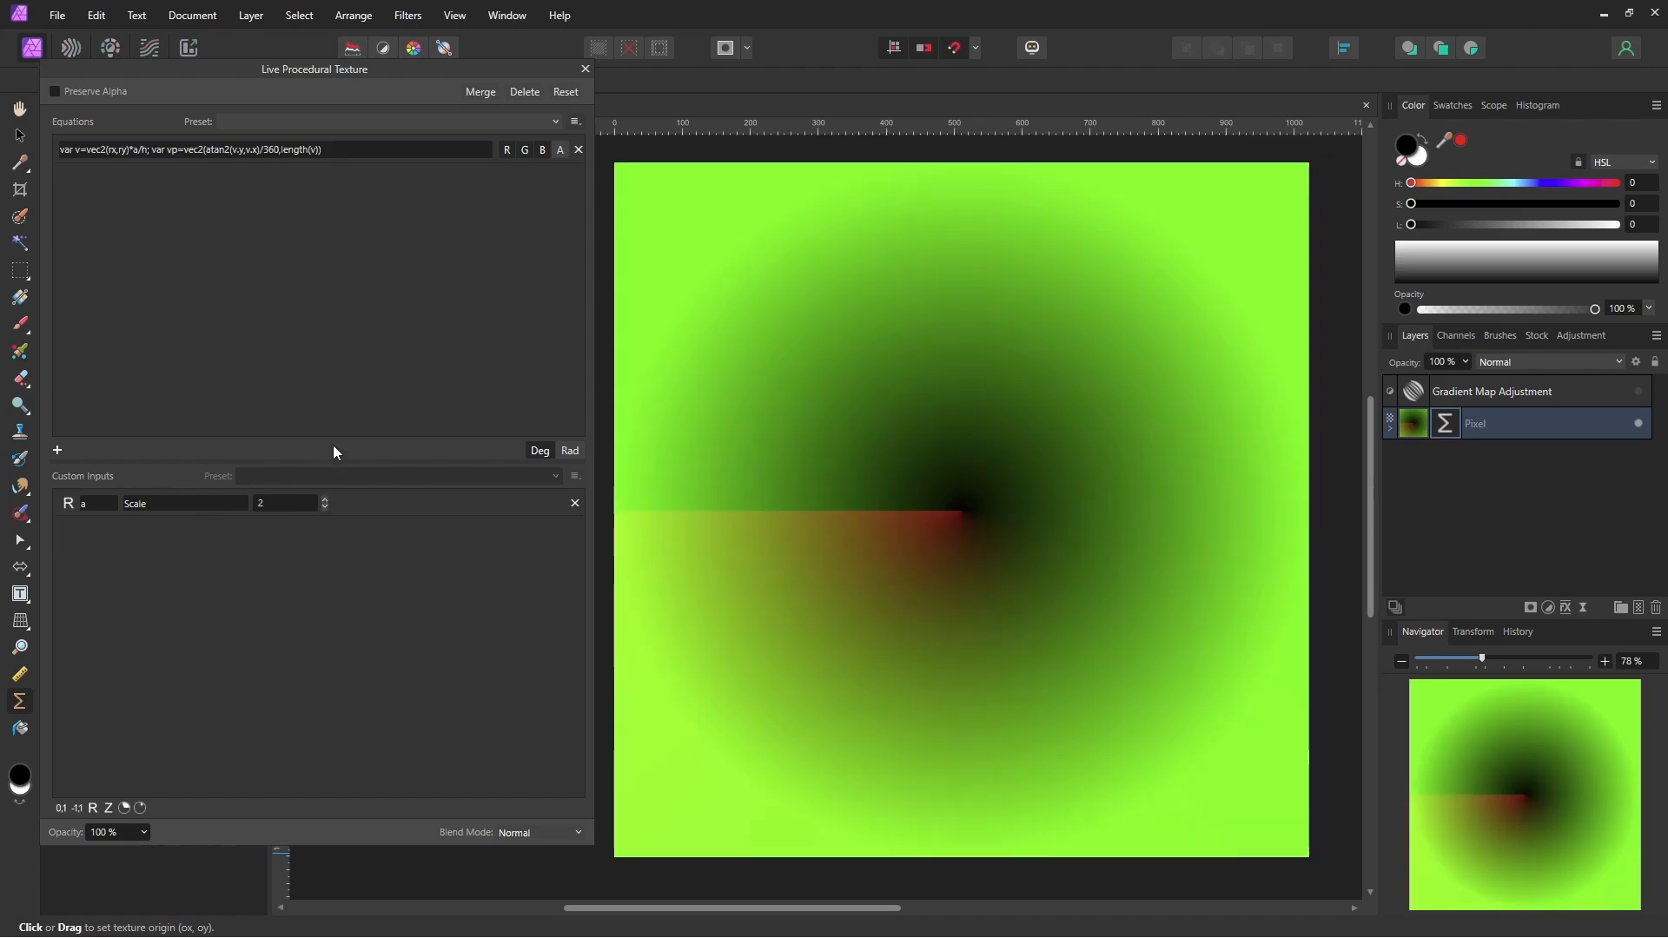
left_click(343, 154)
left_click(344, 154)
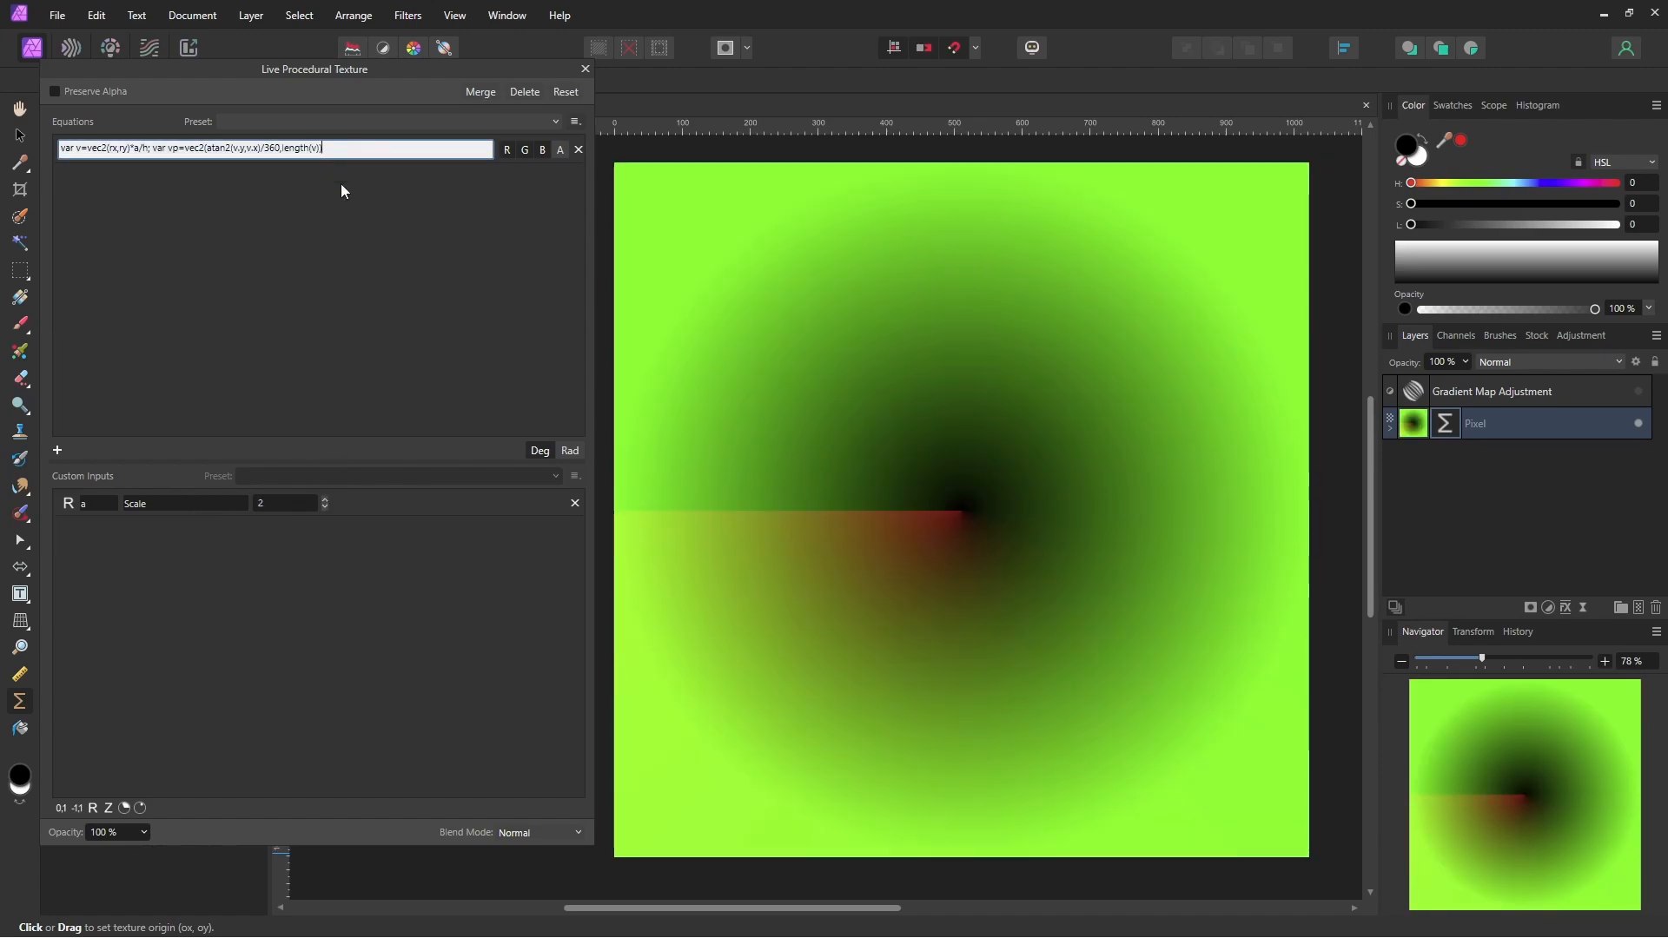
type(";")
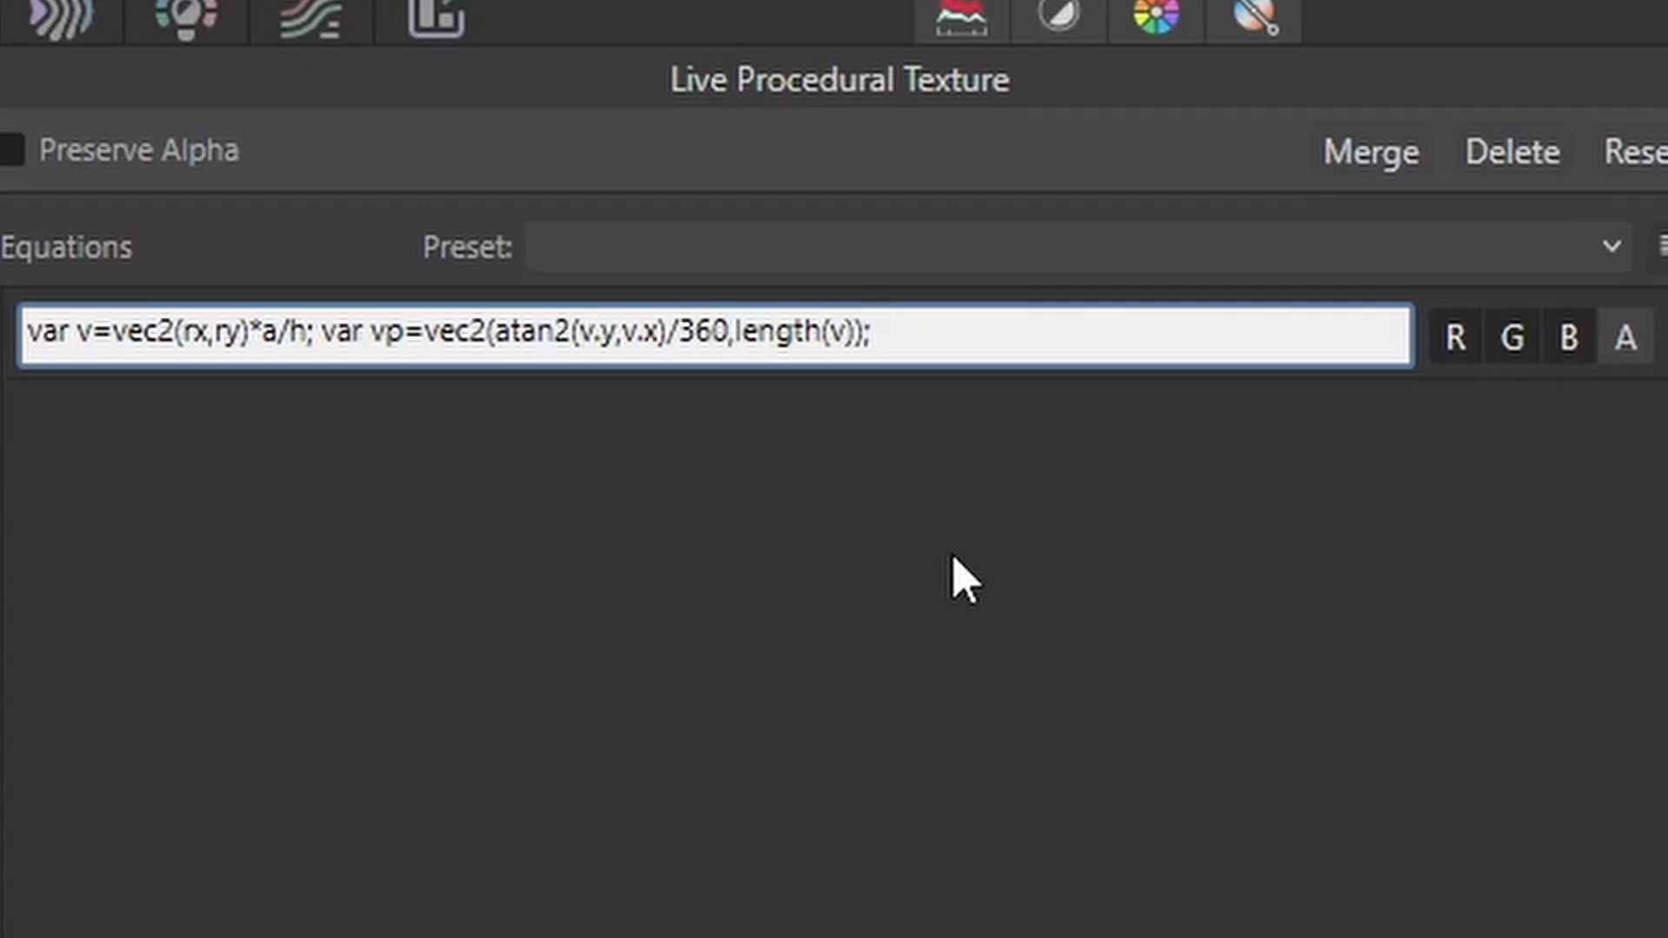
type(" vp.y")
key("Return")
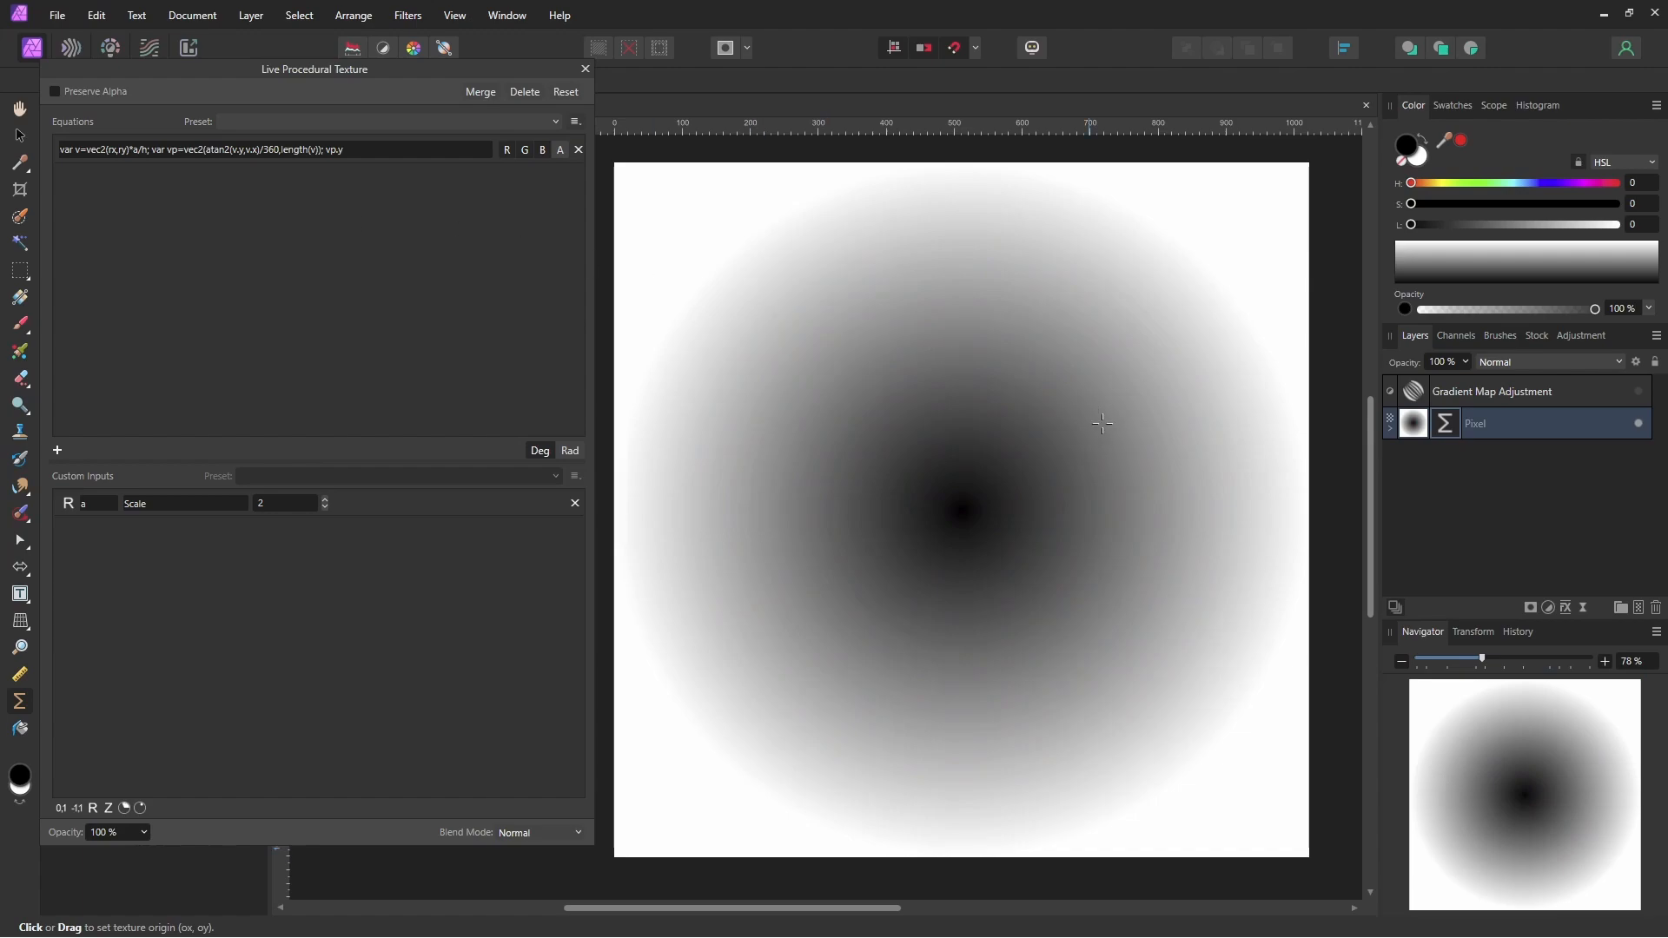
Wrap the equation's final vp.y term in a step function, making it step(e,vp.y).
left_click(328, 153)
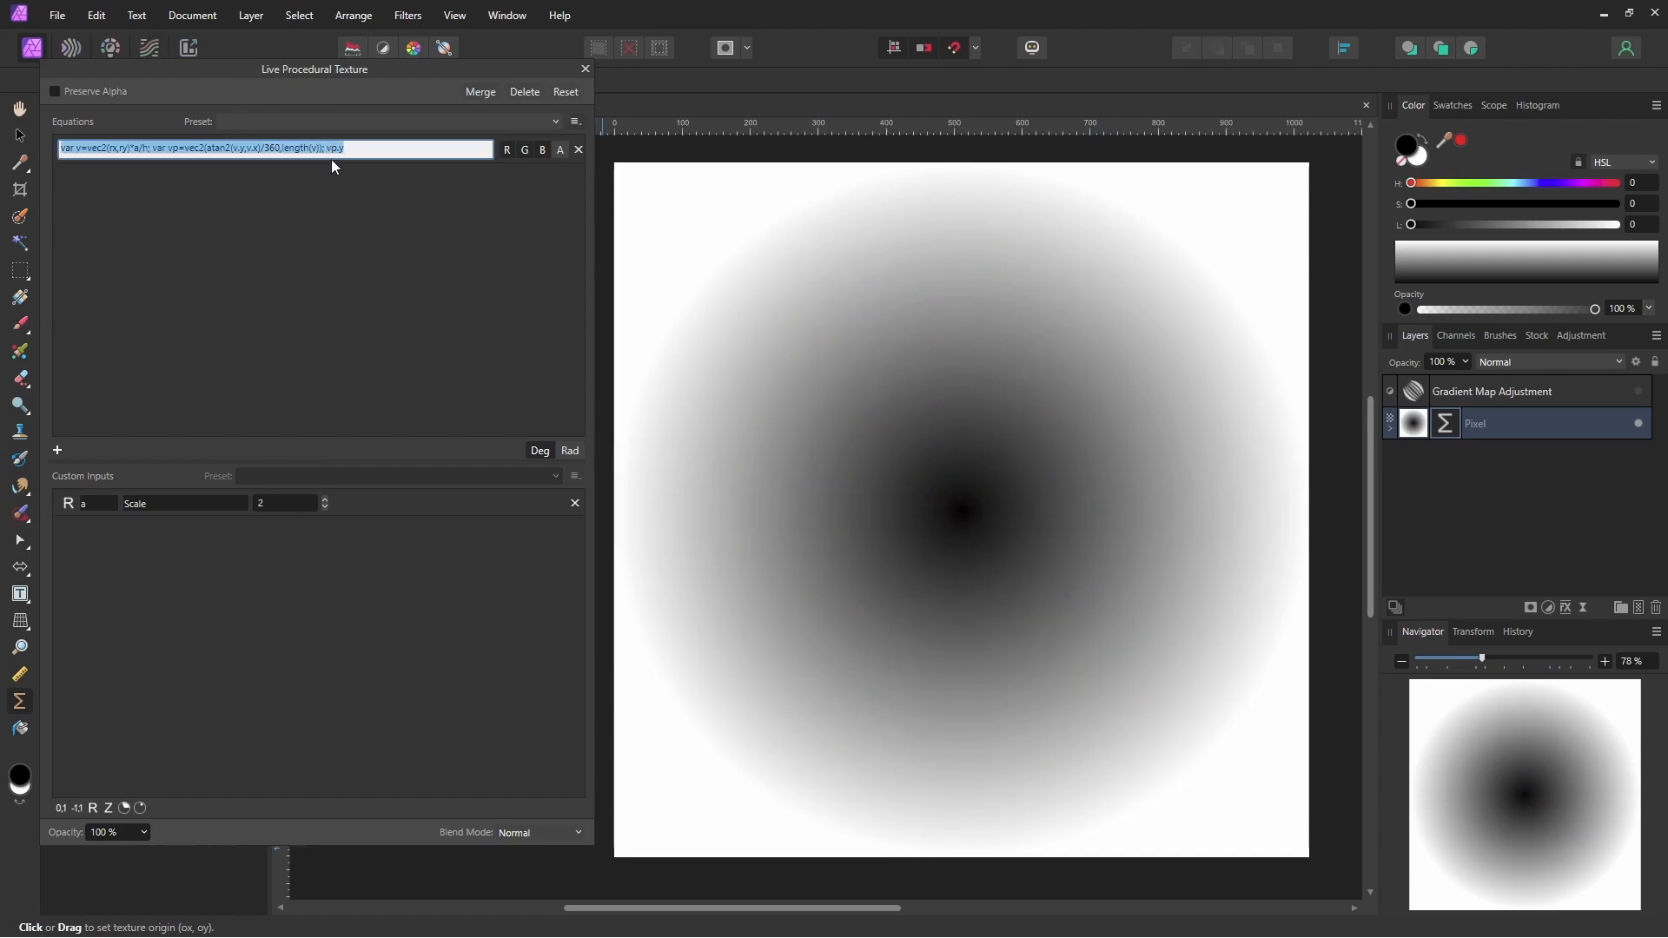
left_click(331, 159)
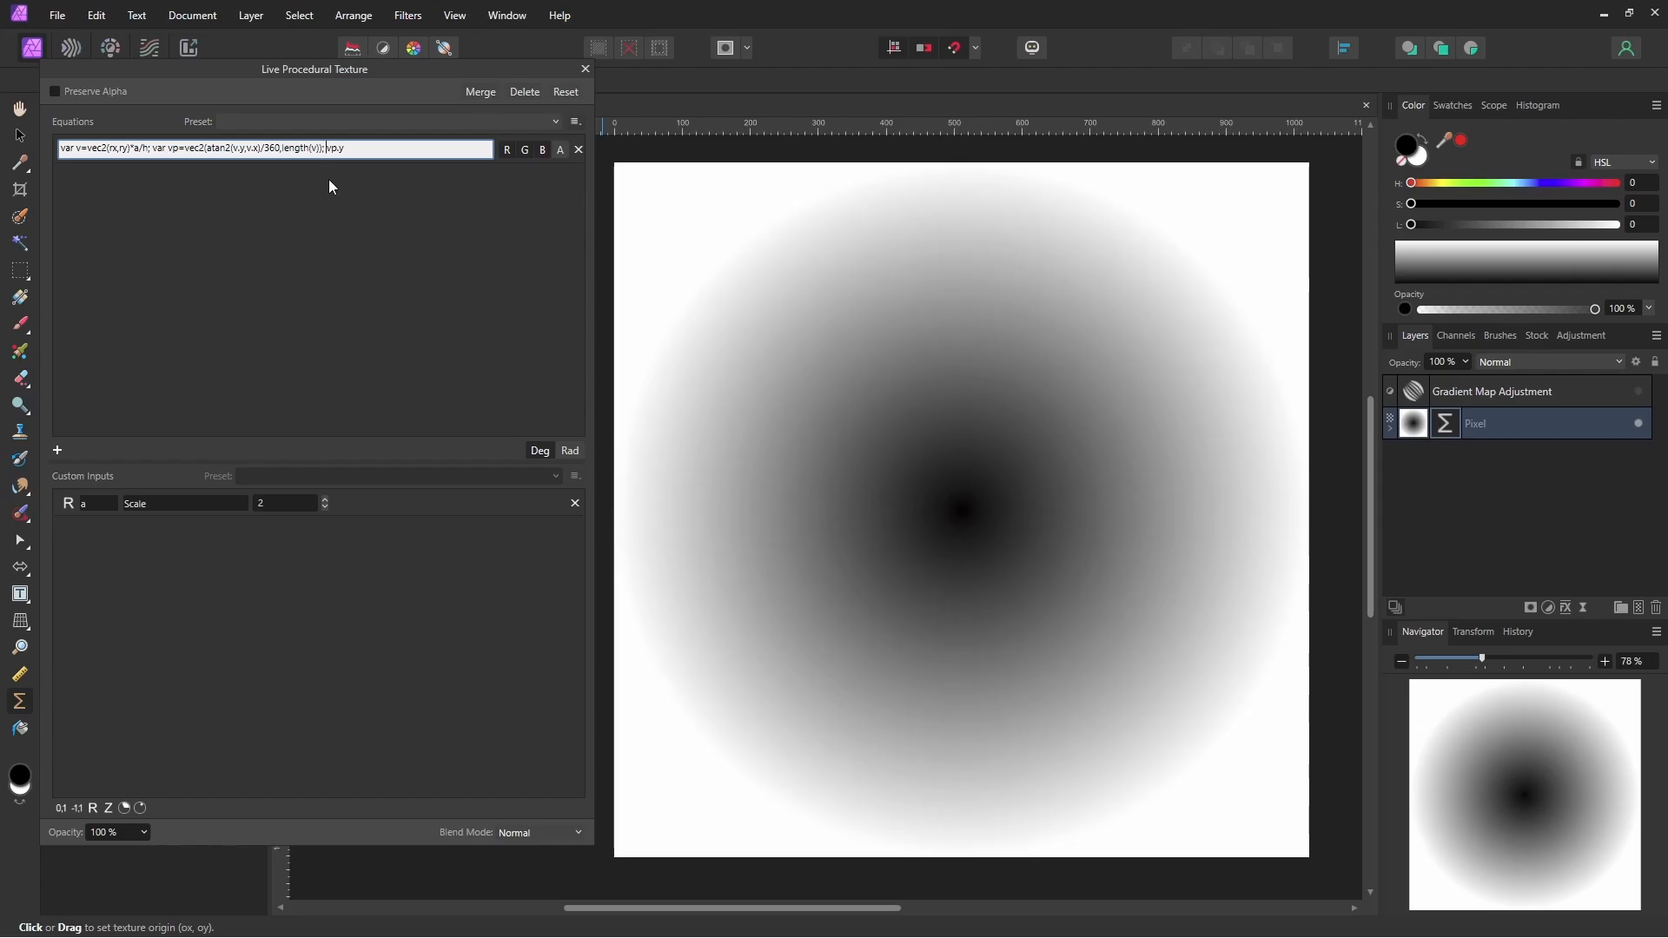
type("step(")
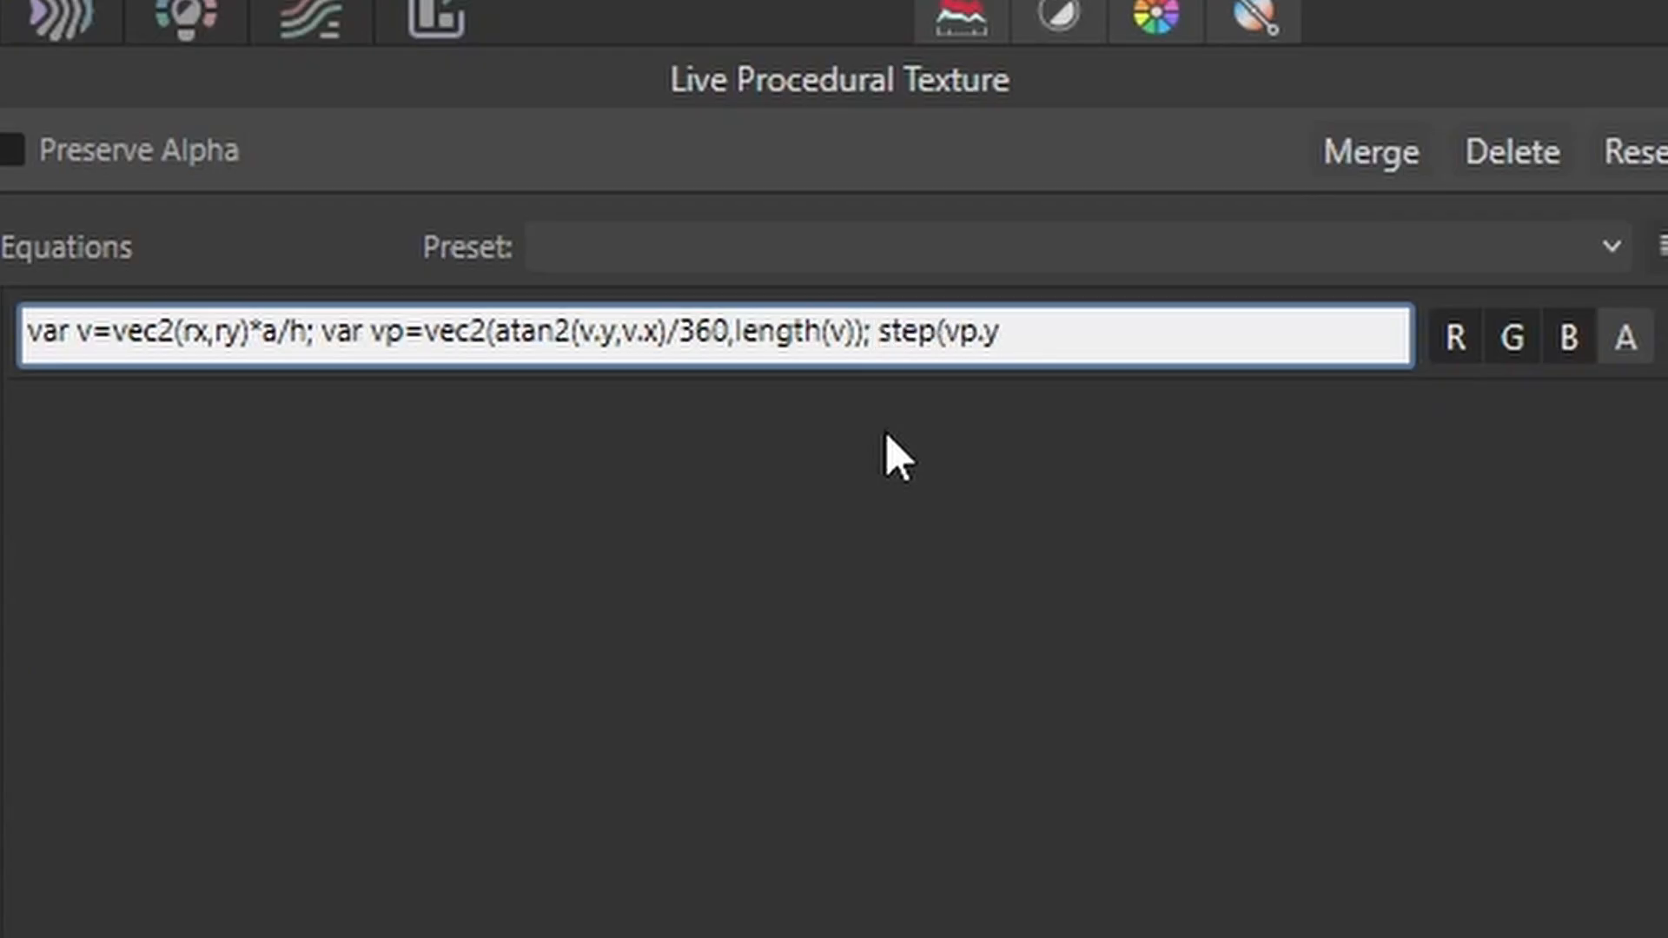
type("e,")
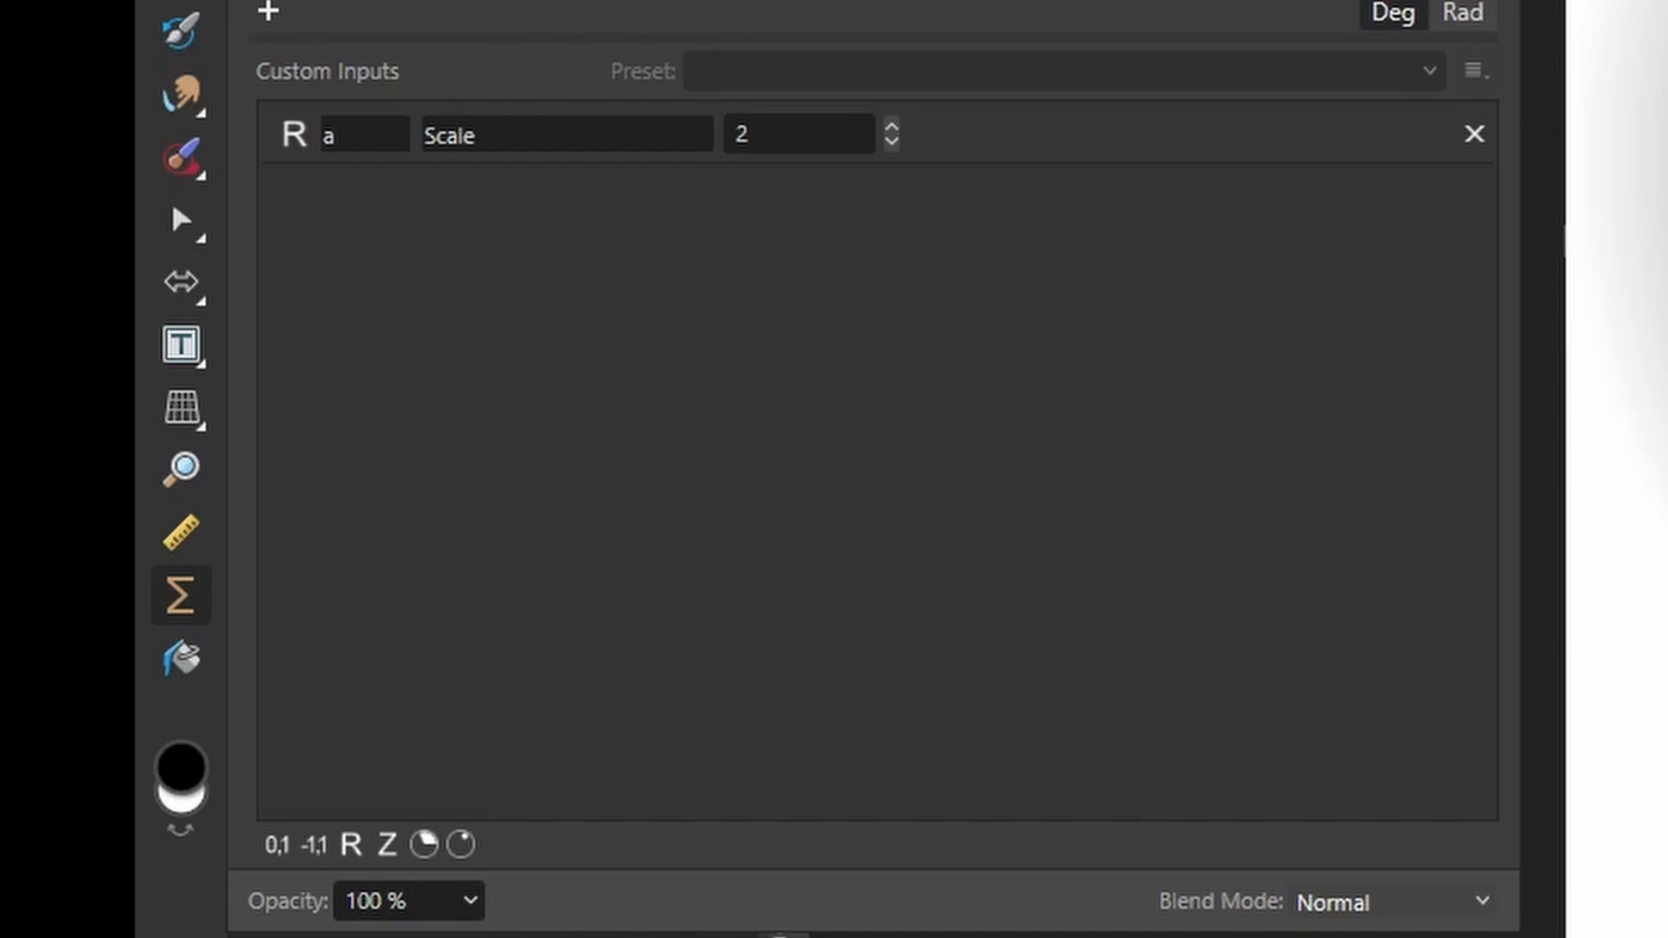
Add a [0,1] range custom input named e and lower it to shrink the black circle to a small disc.
left_click(273, 845)
left_click(344, 209)
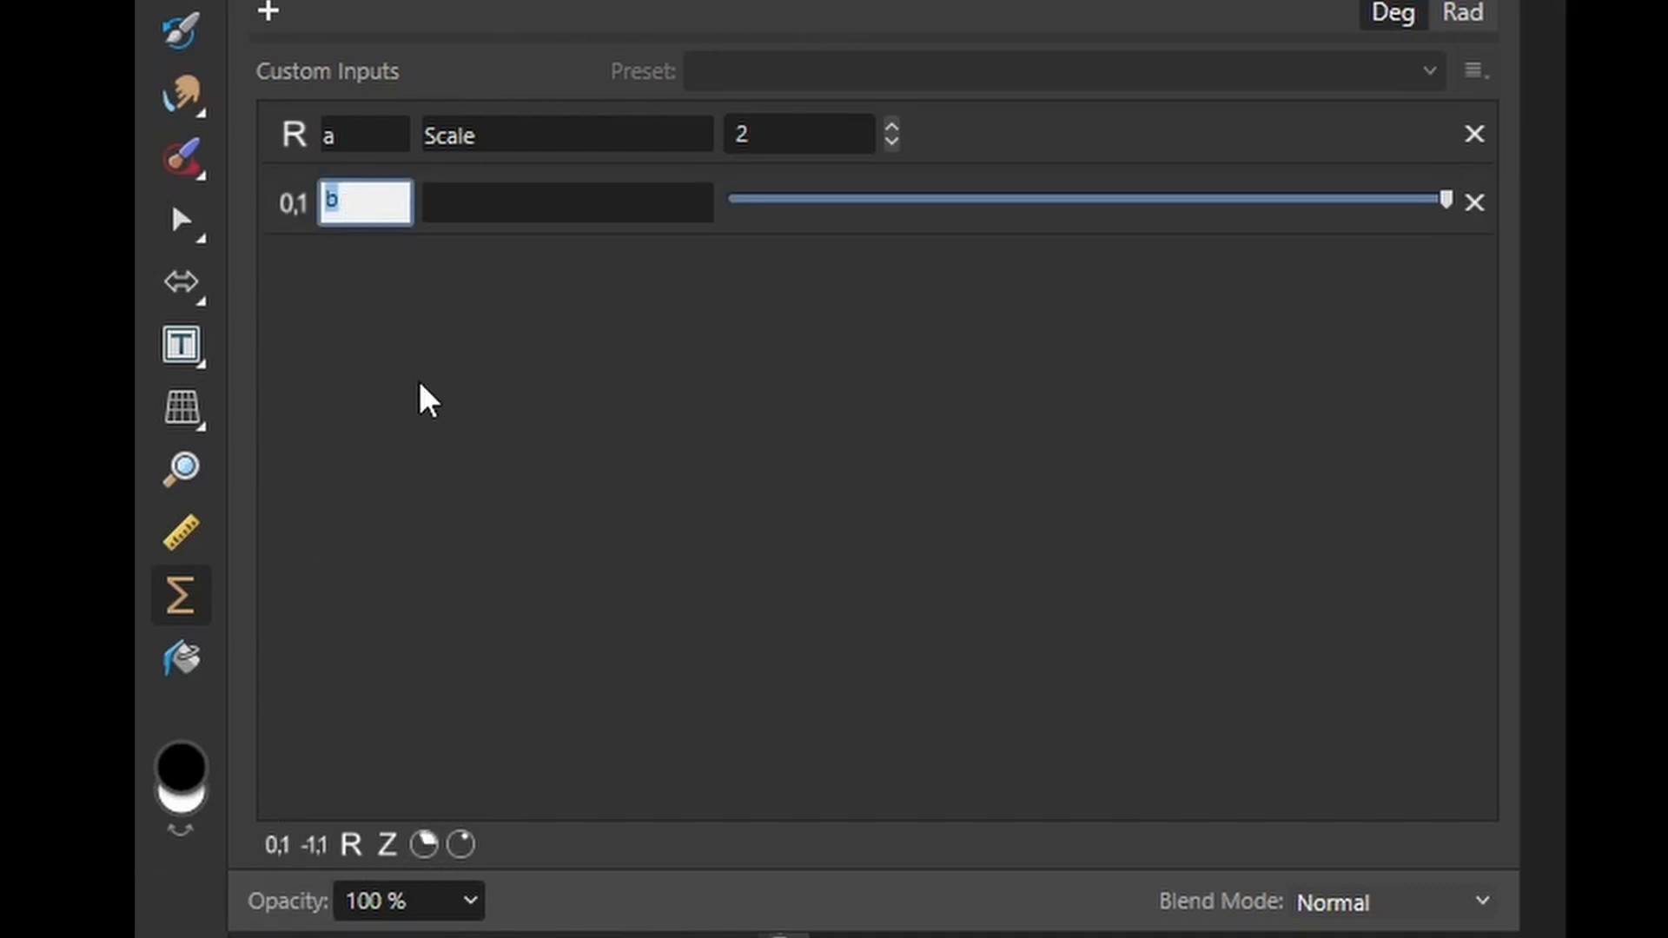
type("e")
key("Return")
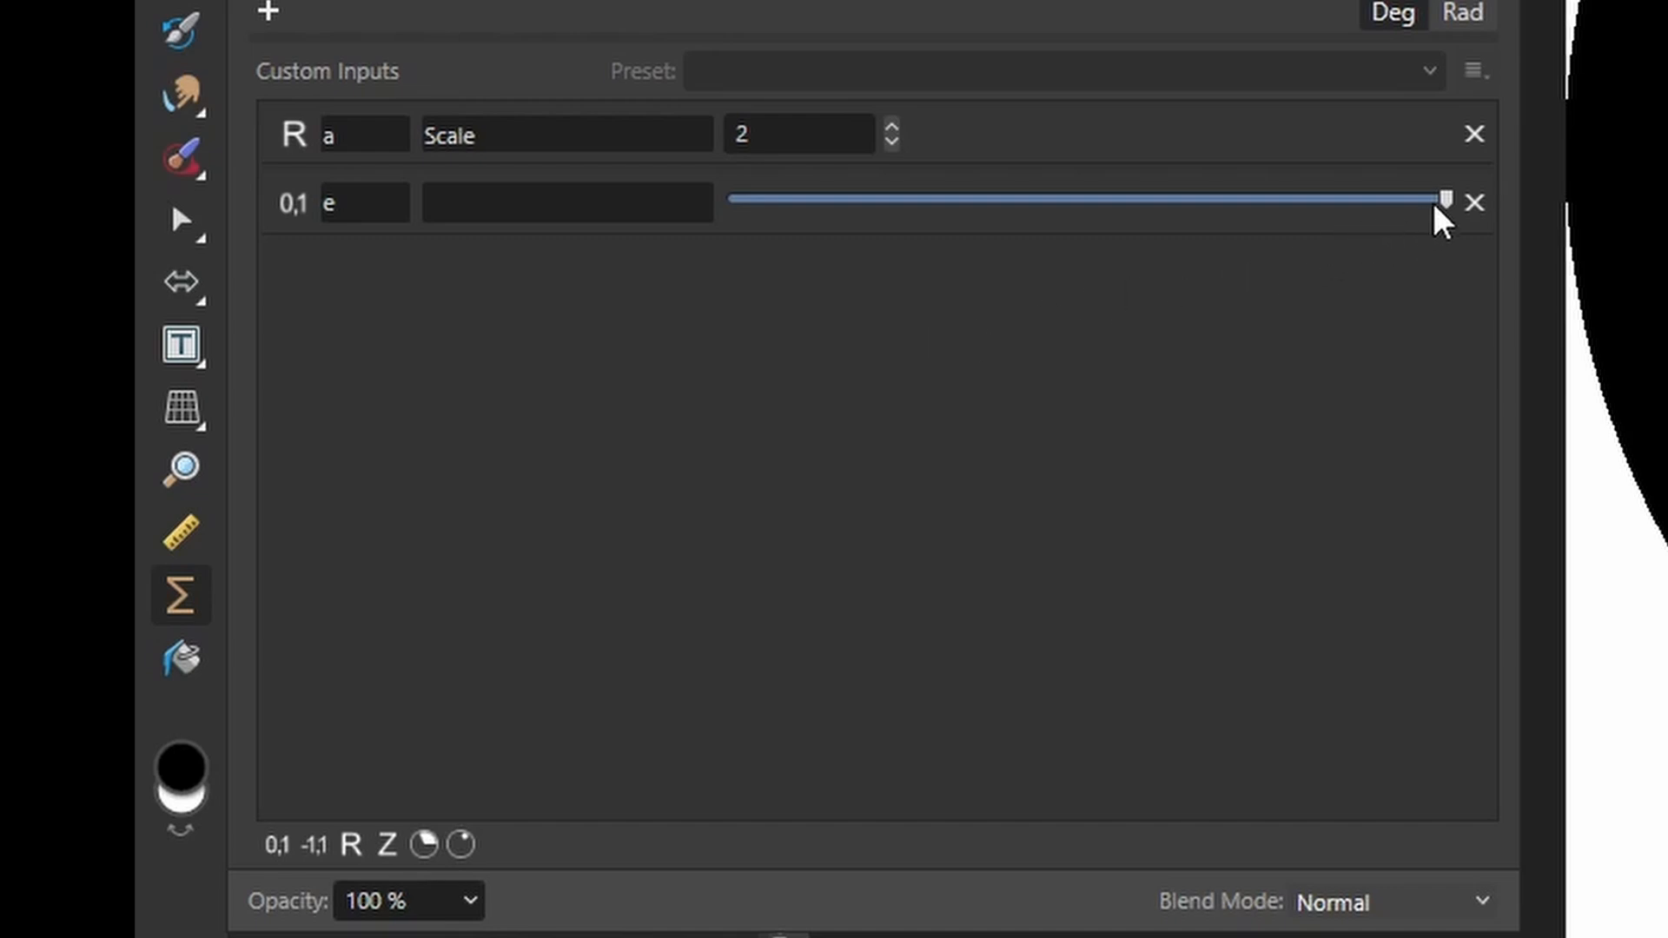
left_click_drag(1435, 205, 1078, 204)
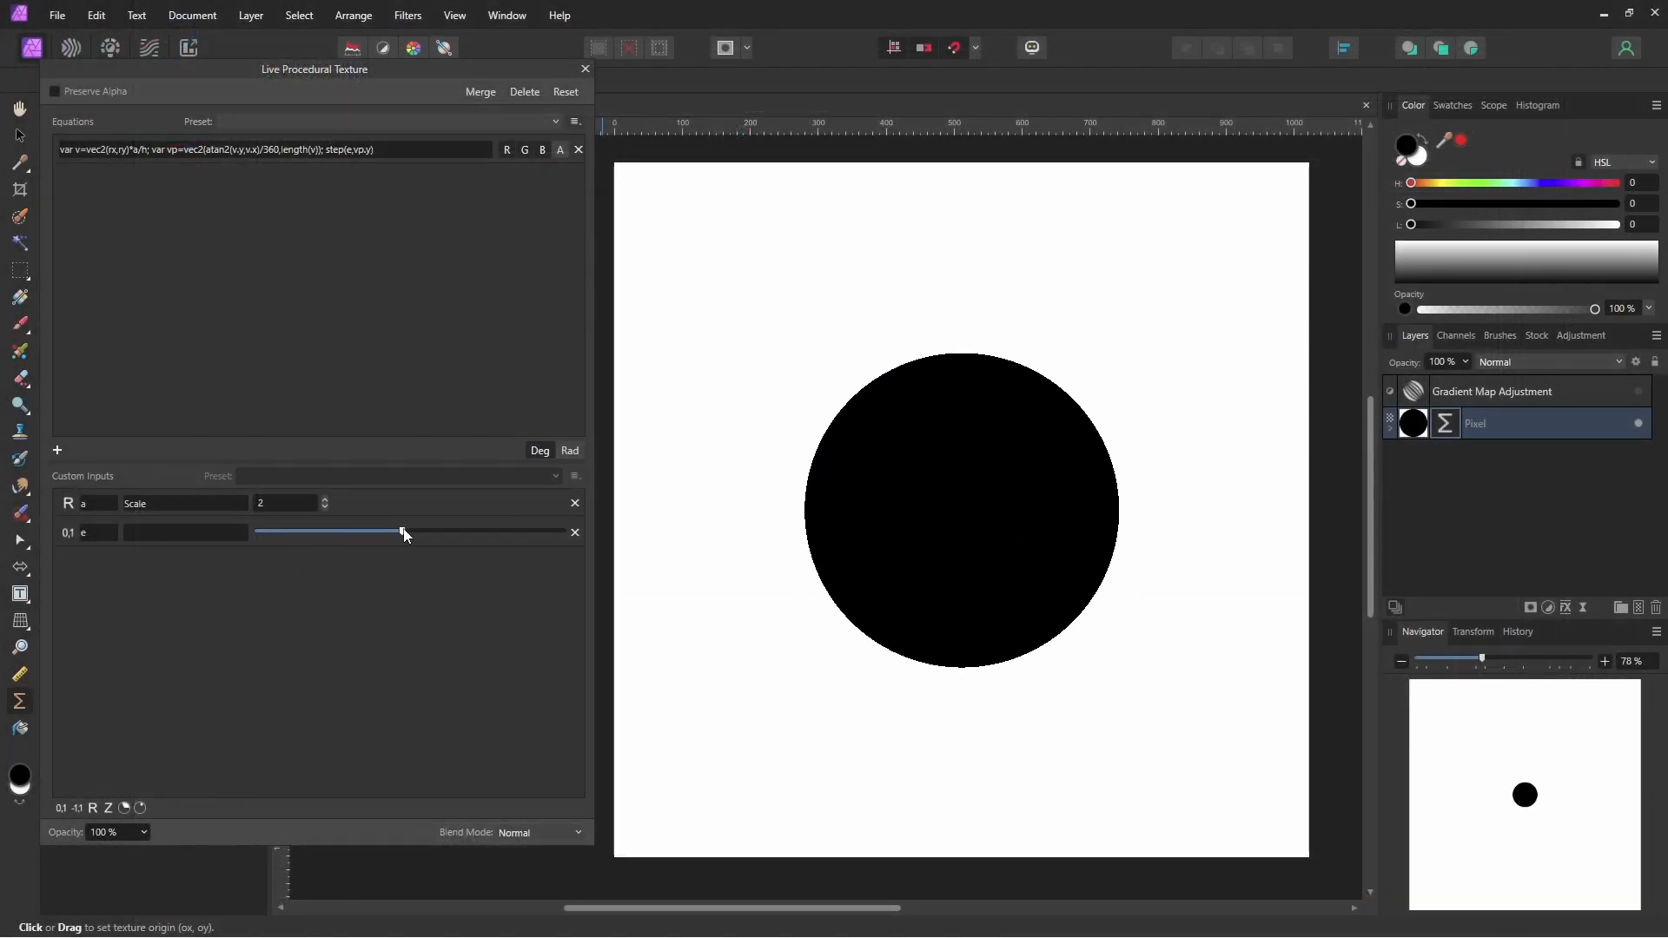
left_click_drag(404, 533, 299, 533)
Change the step function to smoothstep(e,e+s,vp.y) in the equation.
left_click(330, 153)
left_click(329, 151)
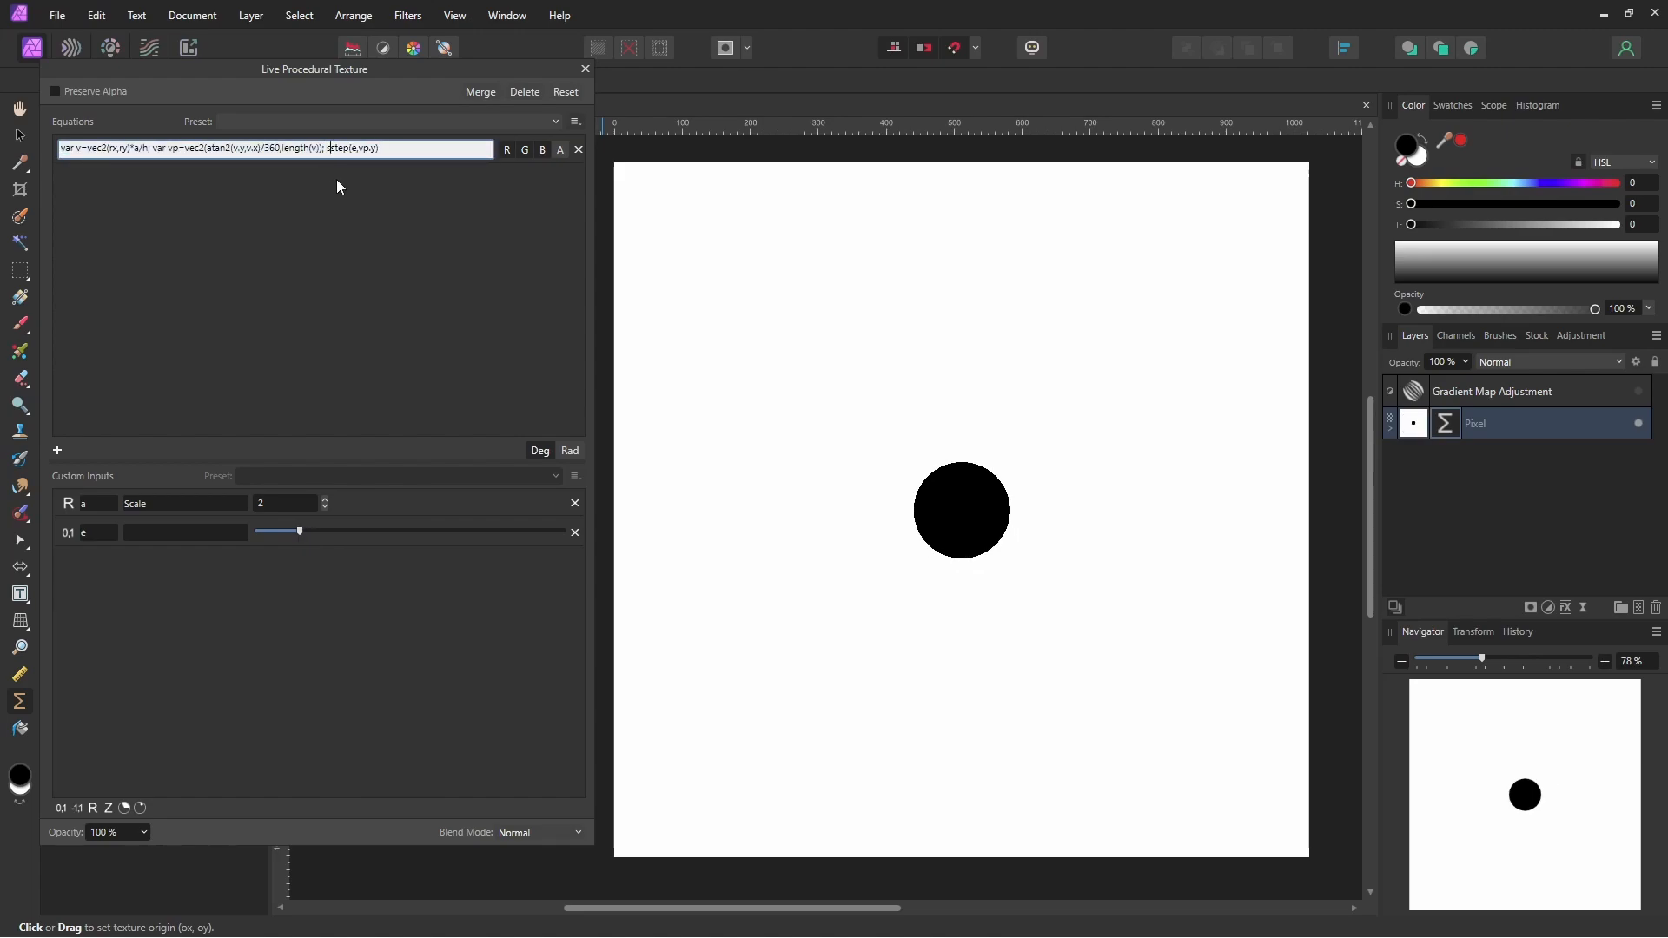
type("oths")
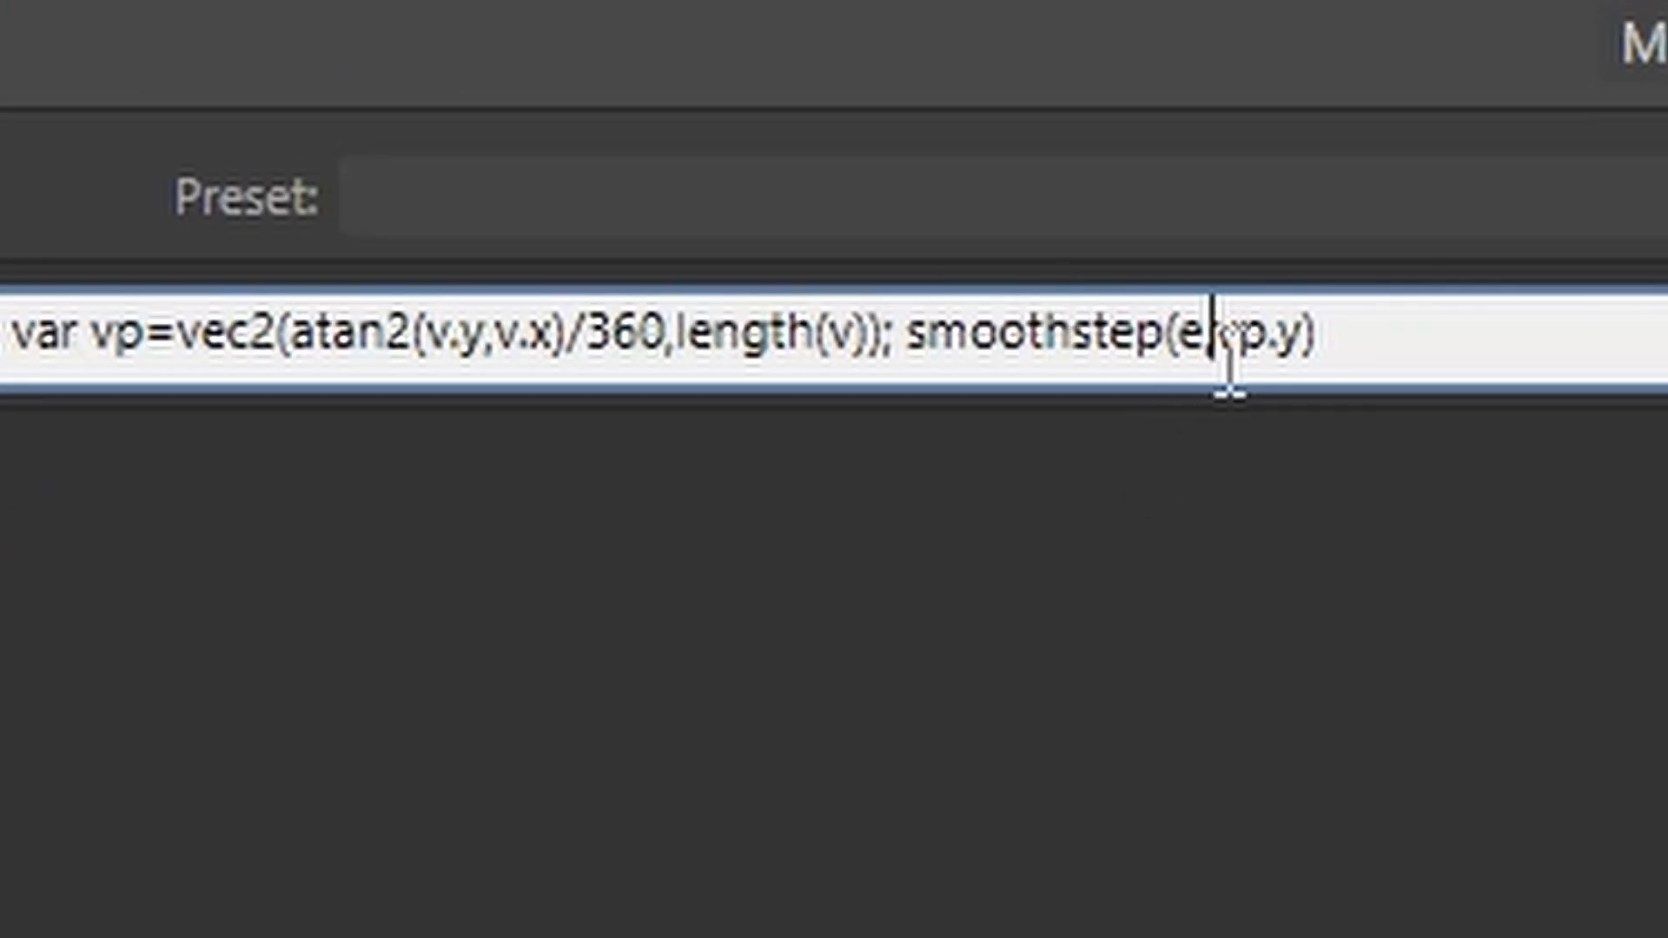
left_click(1233, 389)
type("e+")
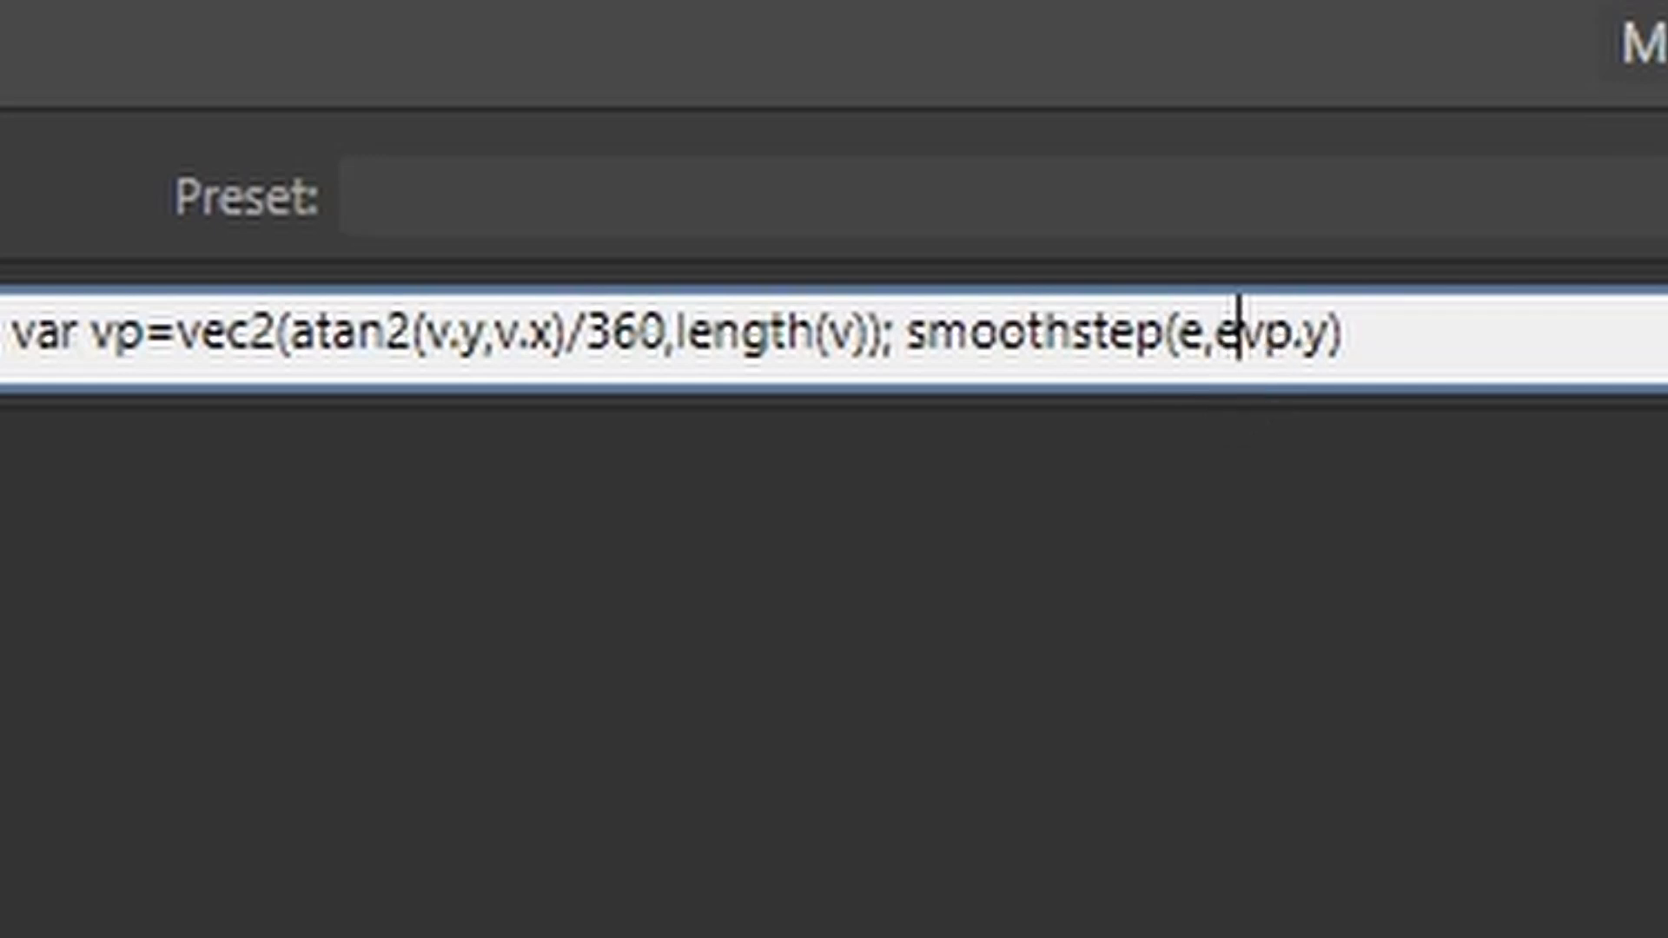
type("s,")
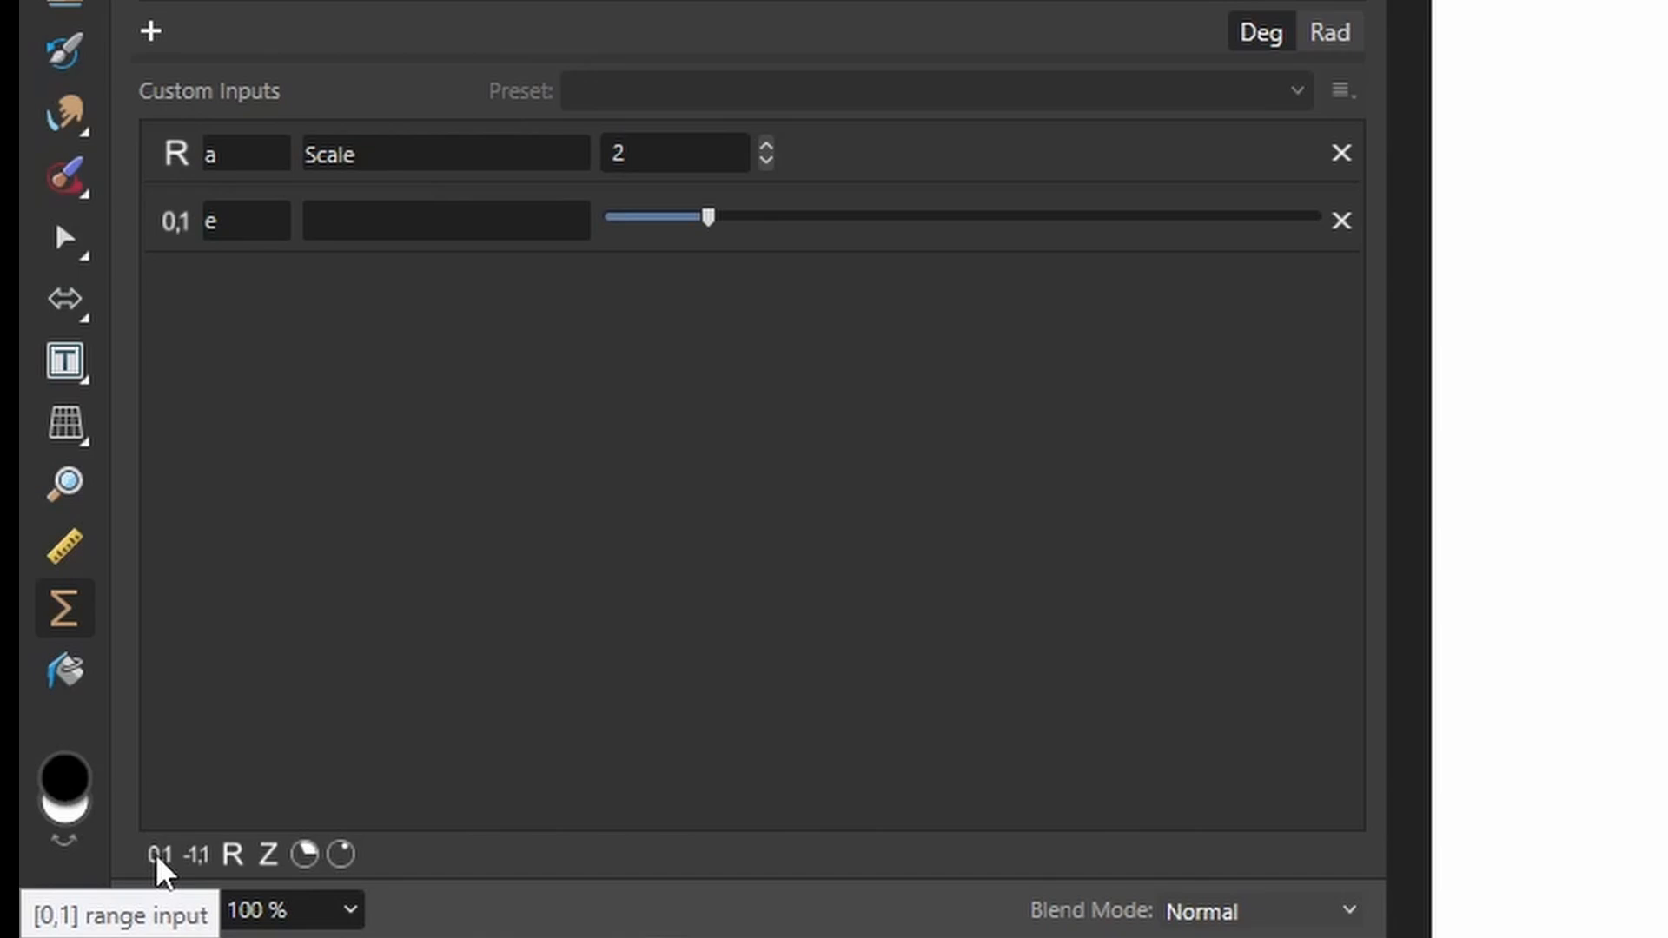
Add a [0,1] range custom input named s and lower it to reduce the blur around the circle.
left_click(159, 856)
type("s")
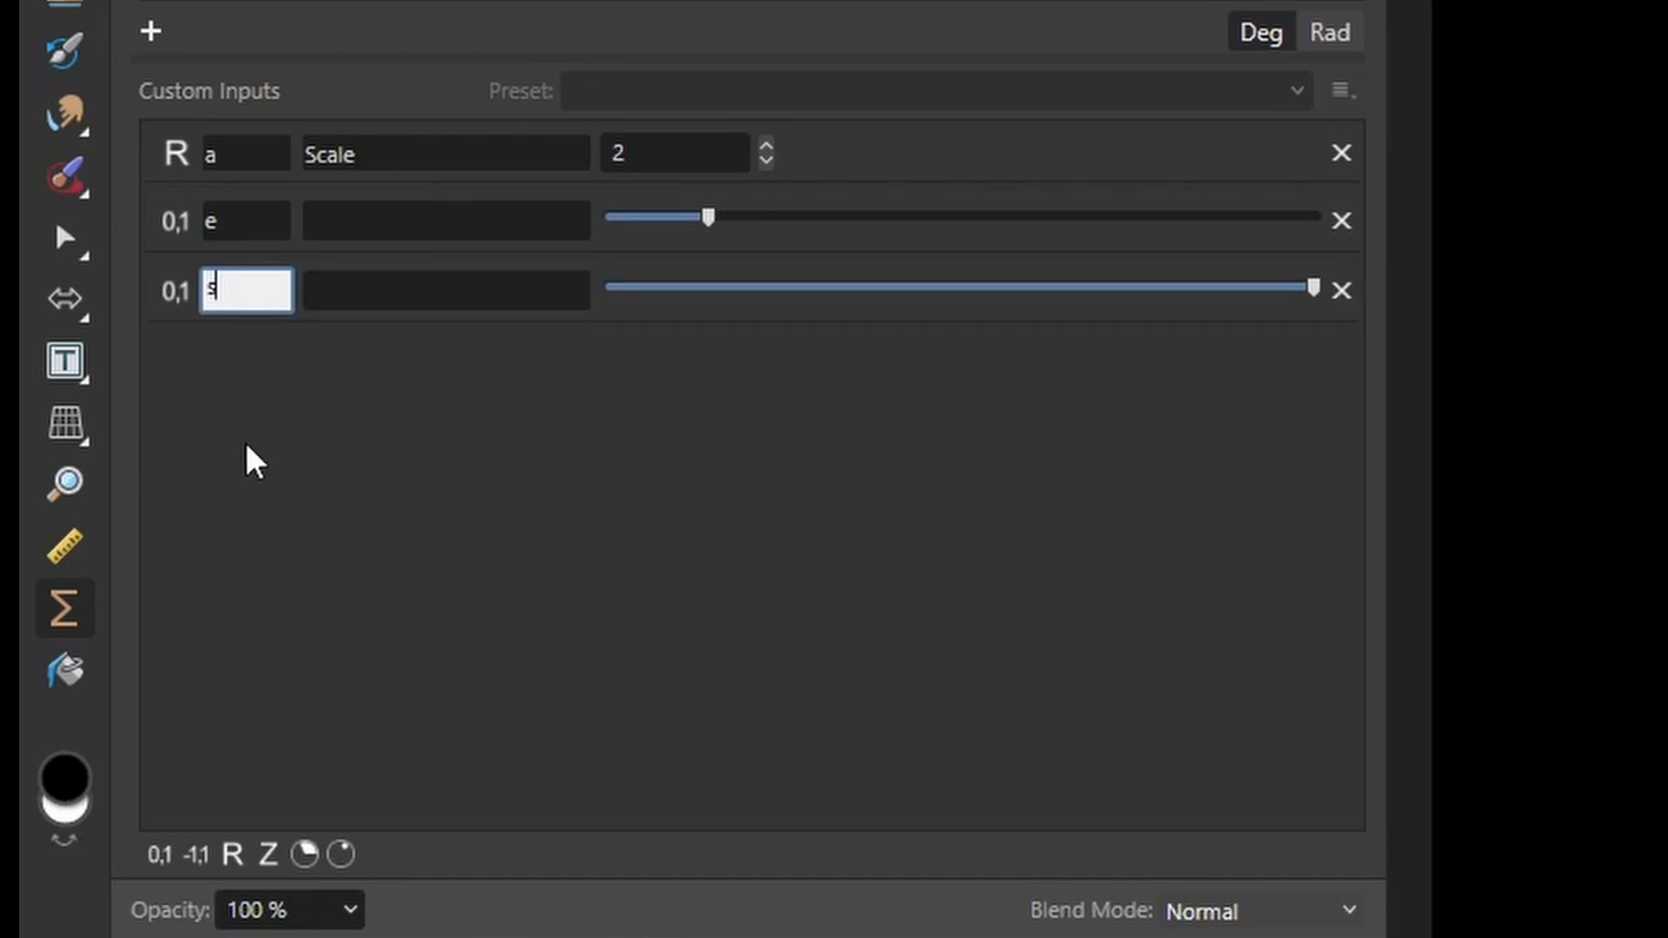
key("Return")
left_click_drag(1313, 292, 759, 338)
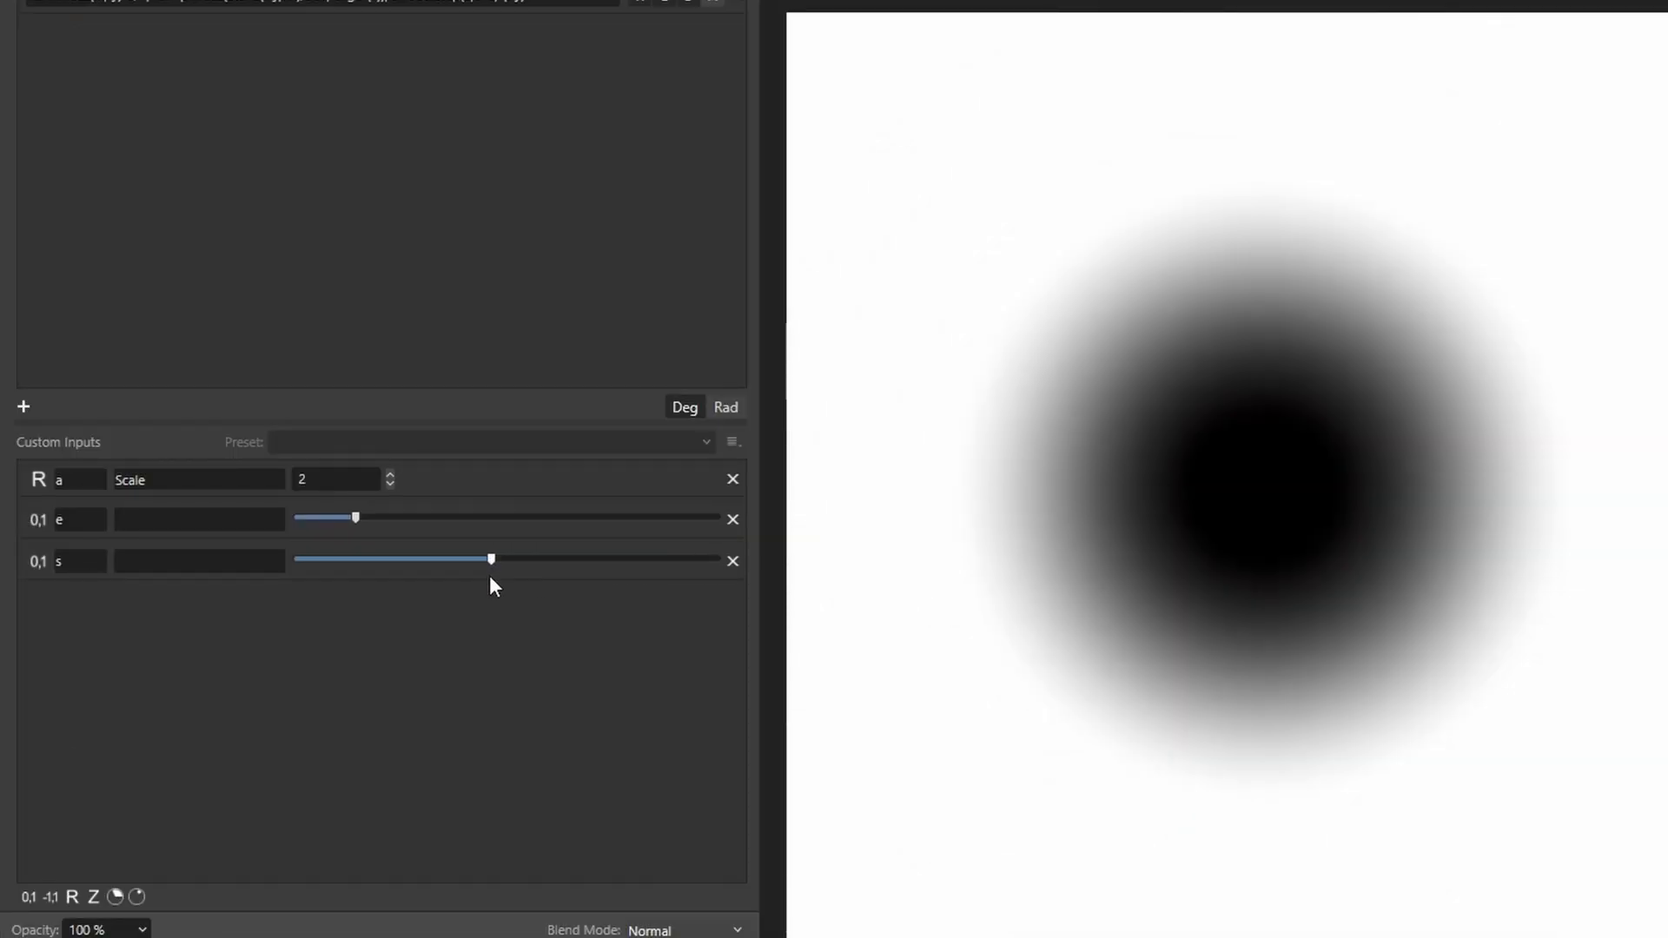
Adjust e and s to give a fairly small black circle with a narrow soft edge.
left_click_drag(357, 518, 535, 514)
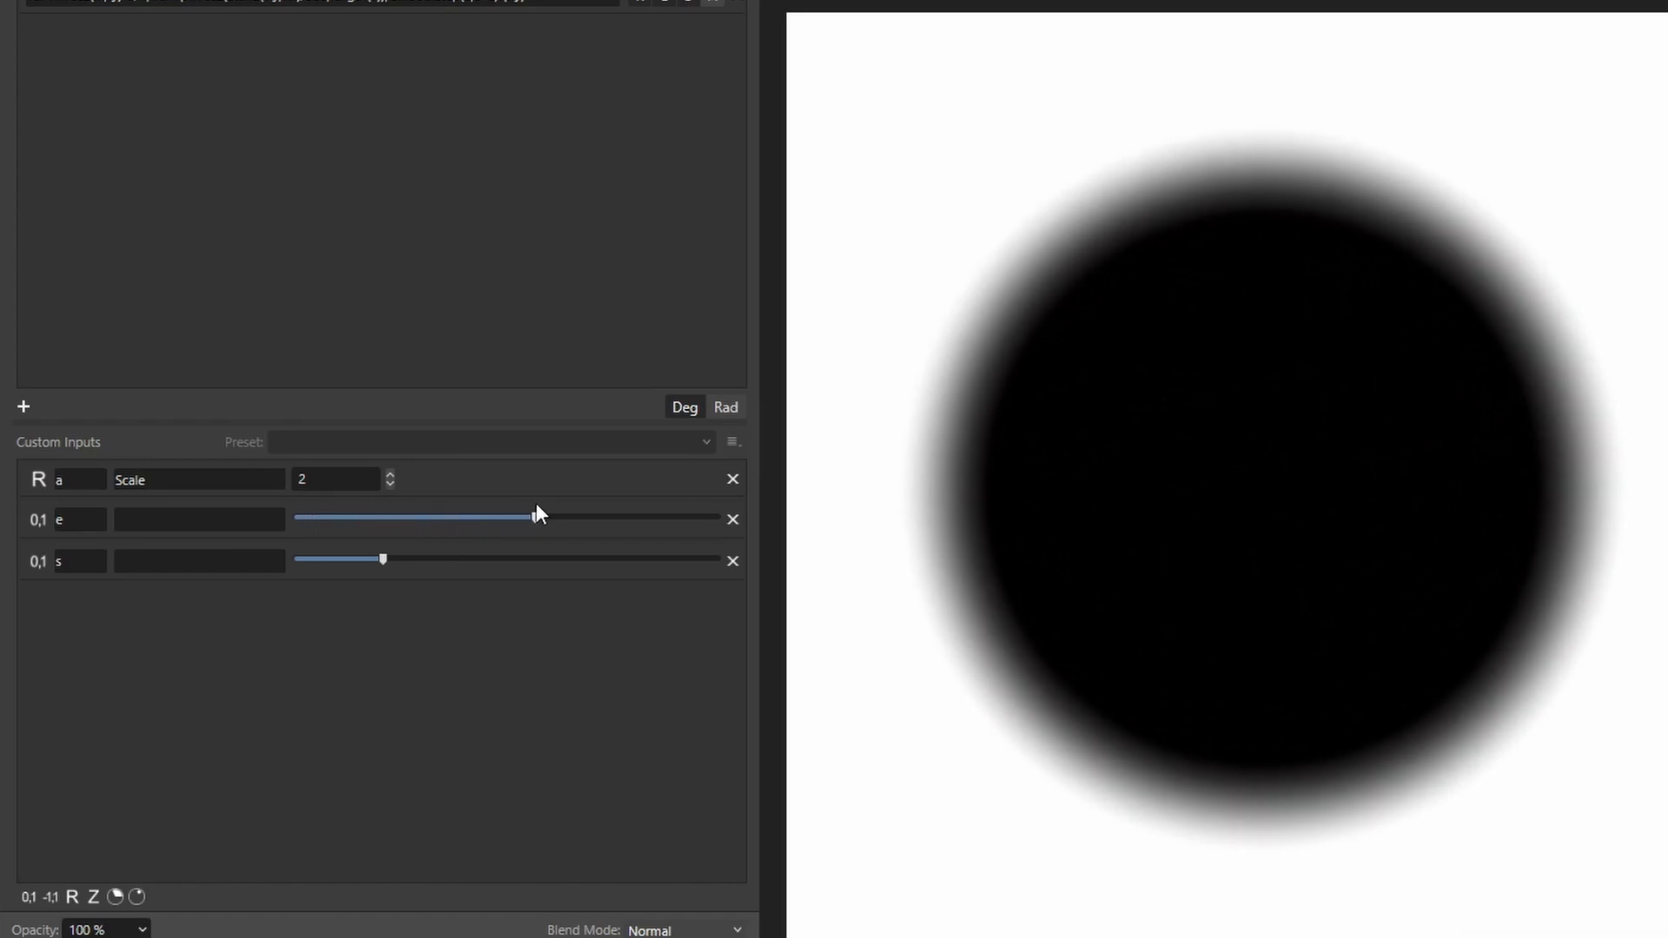
left_click_drag(383, 559, 323, 560)
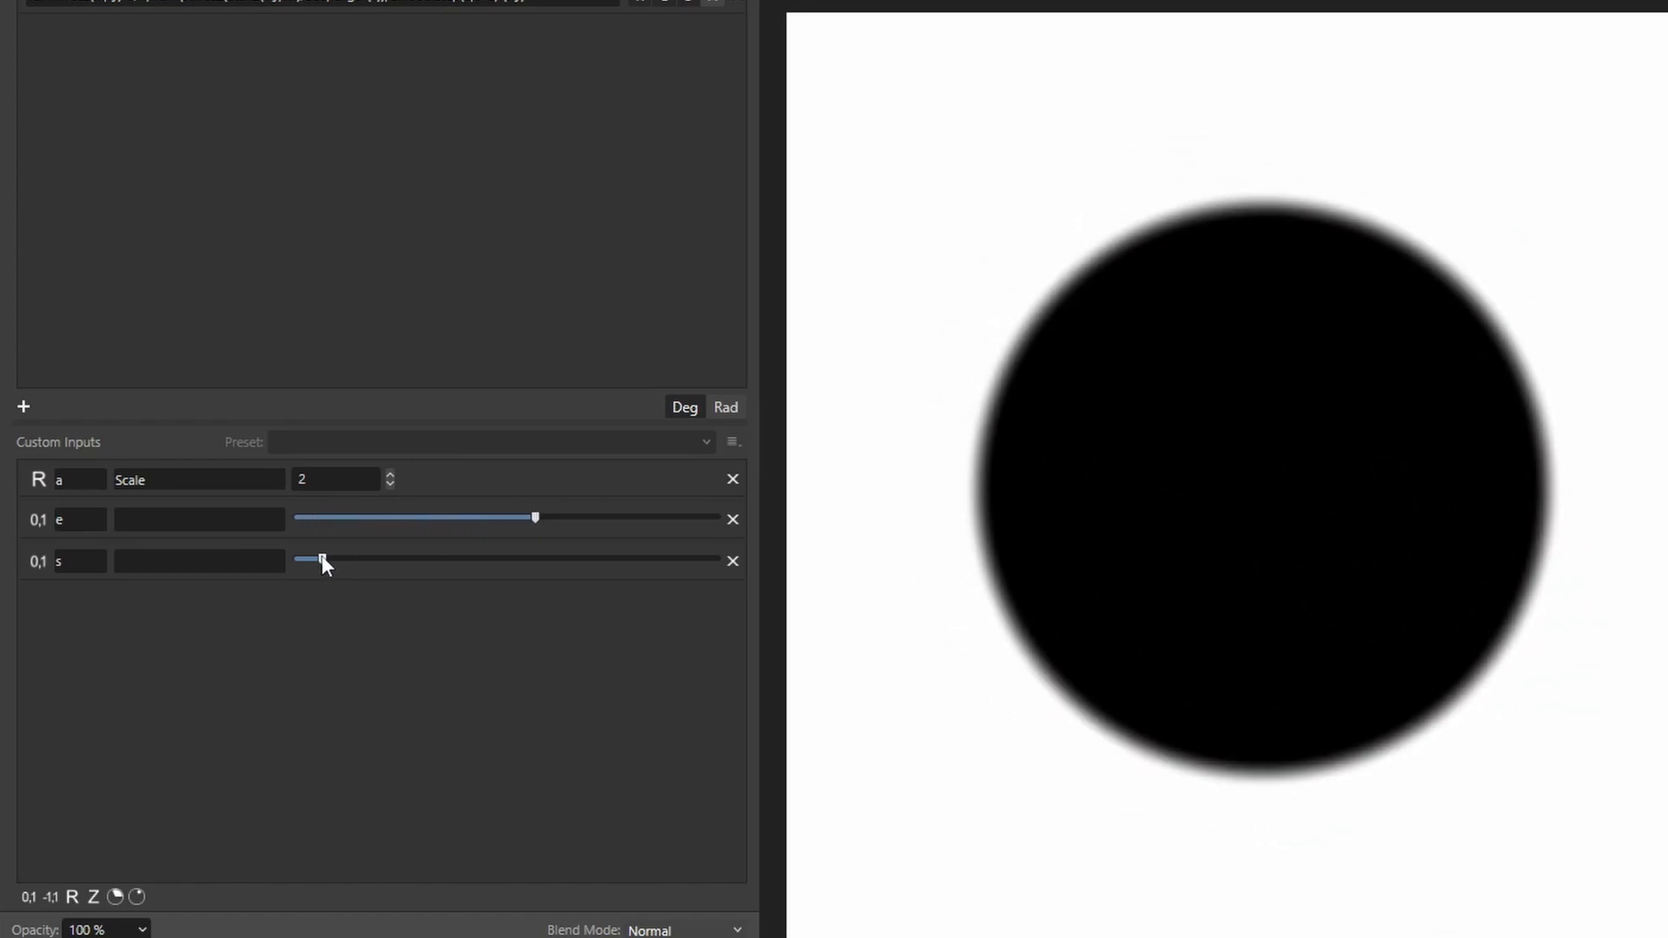
left_click_drag(532, 514, 395, 520)
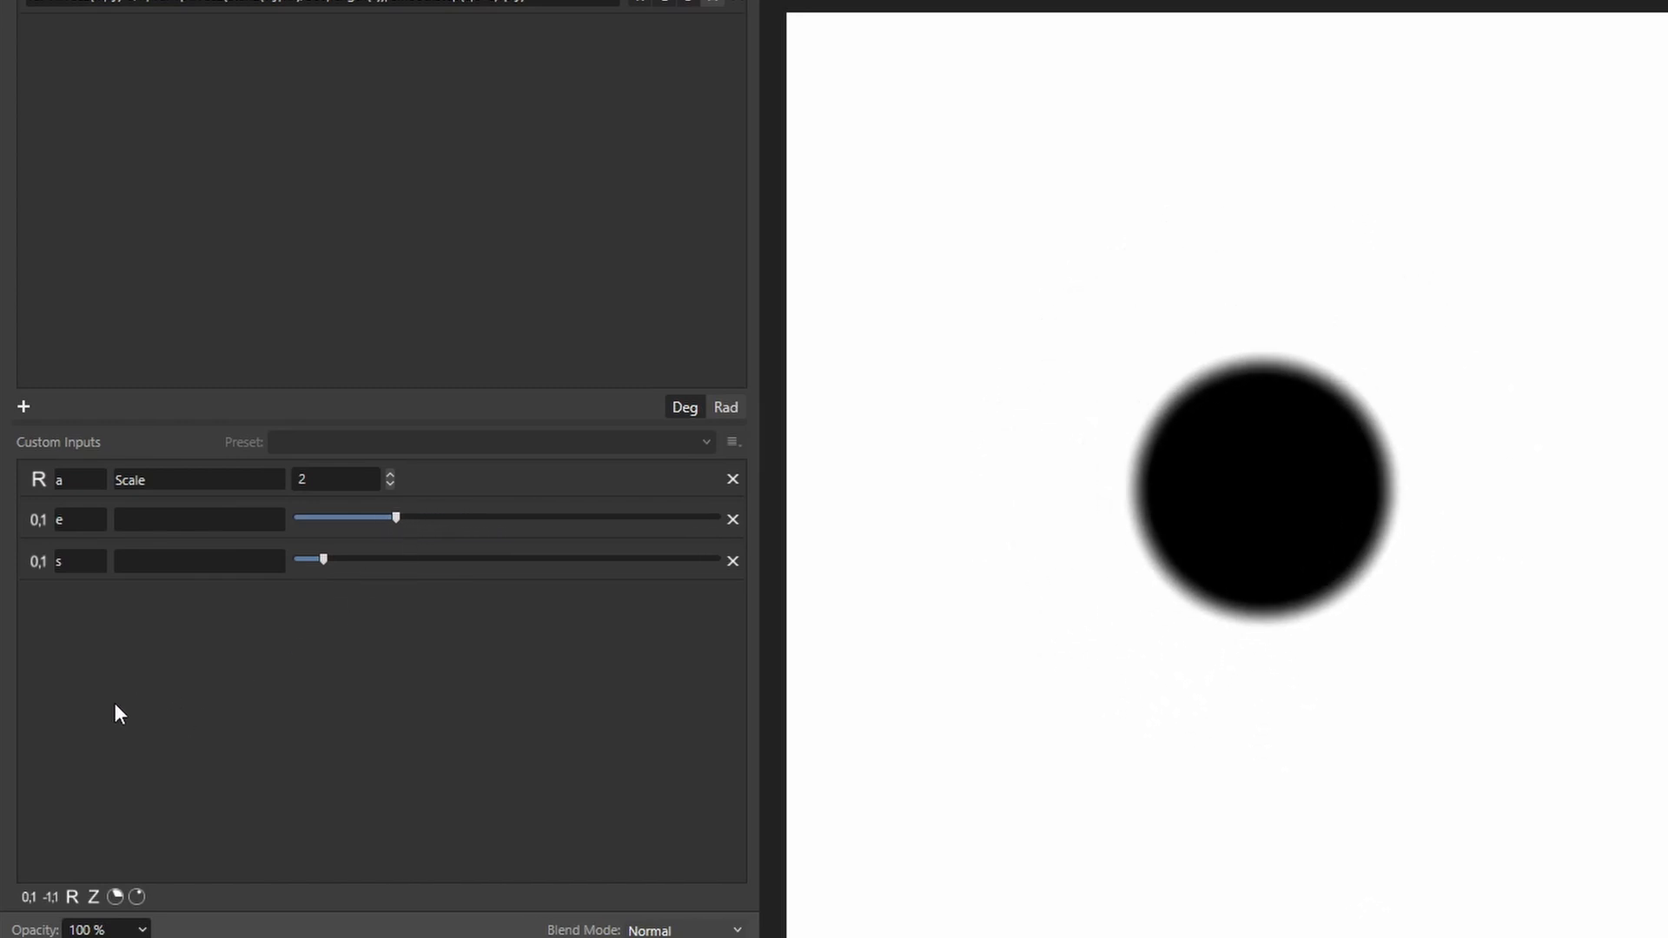
Add another [0,1] range custom input and name it d.
left_click(29, 899)
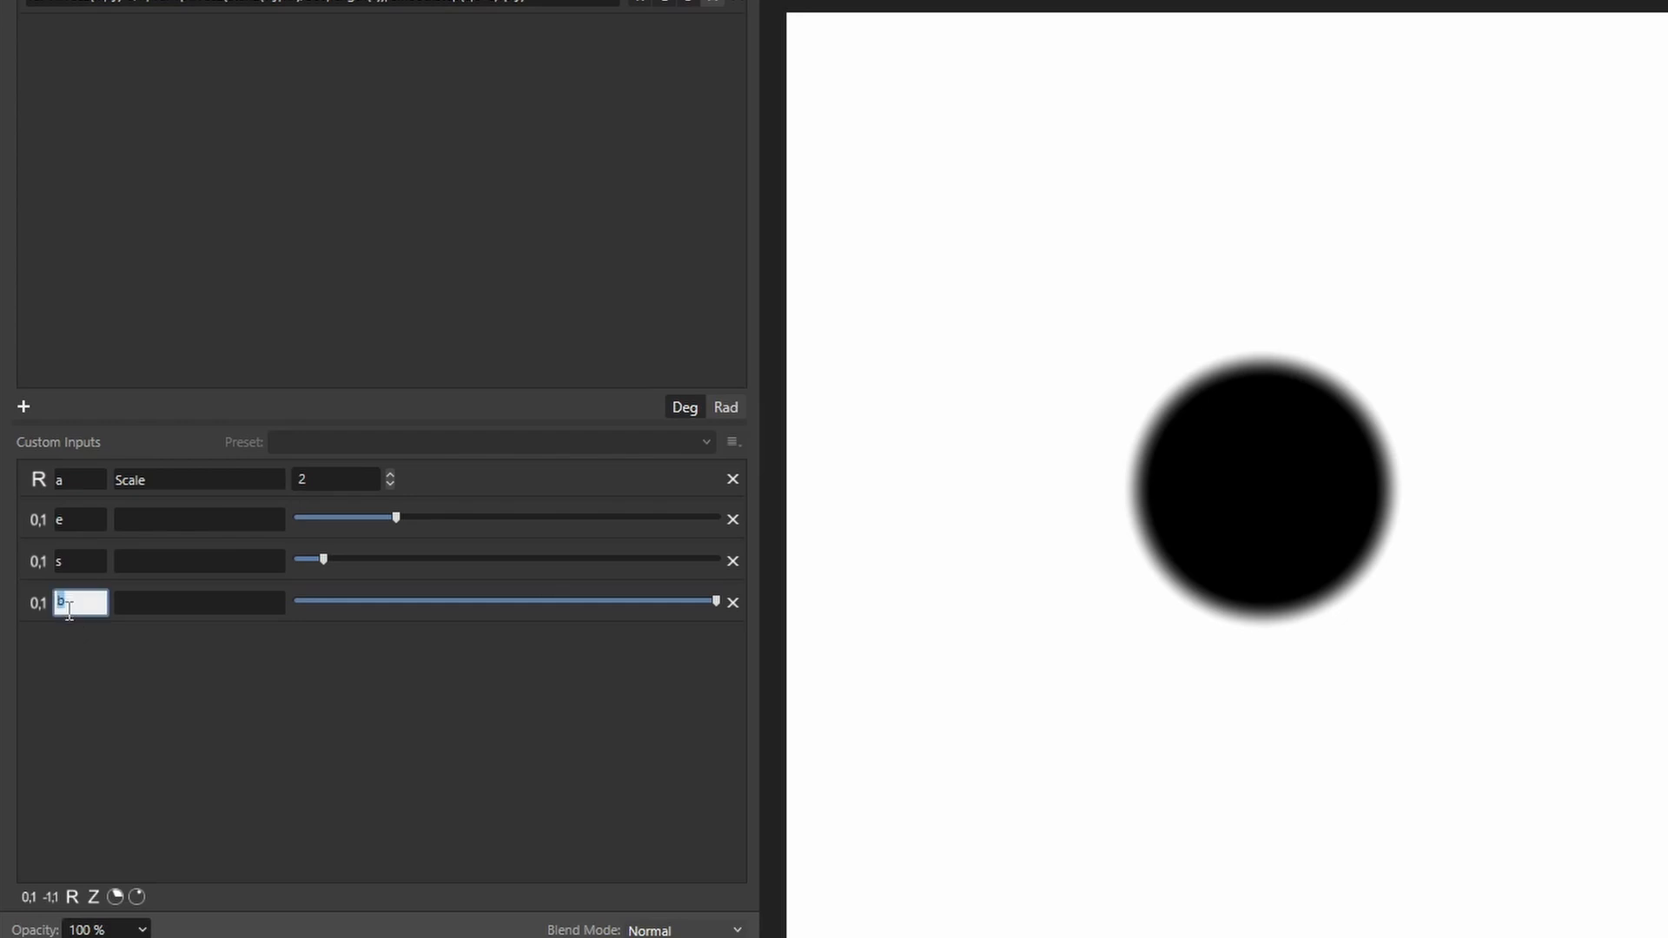
type("d")
key("Return")
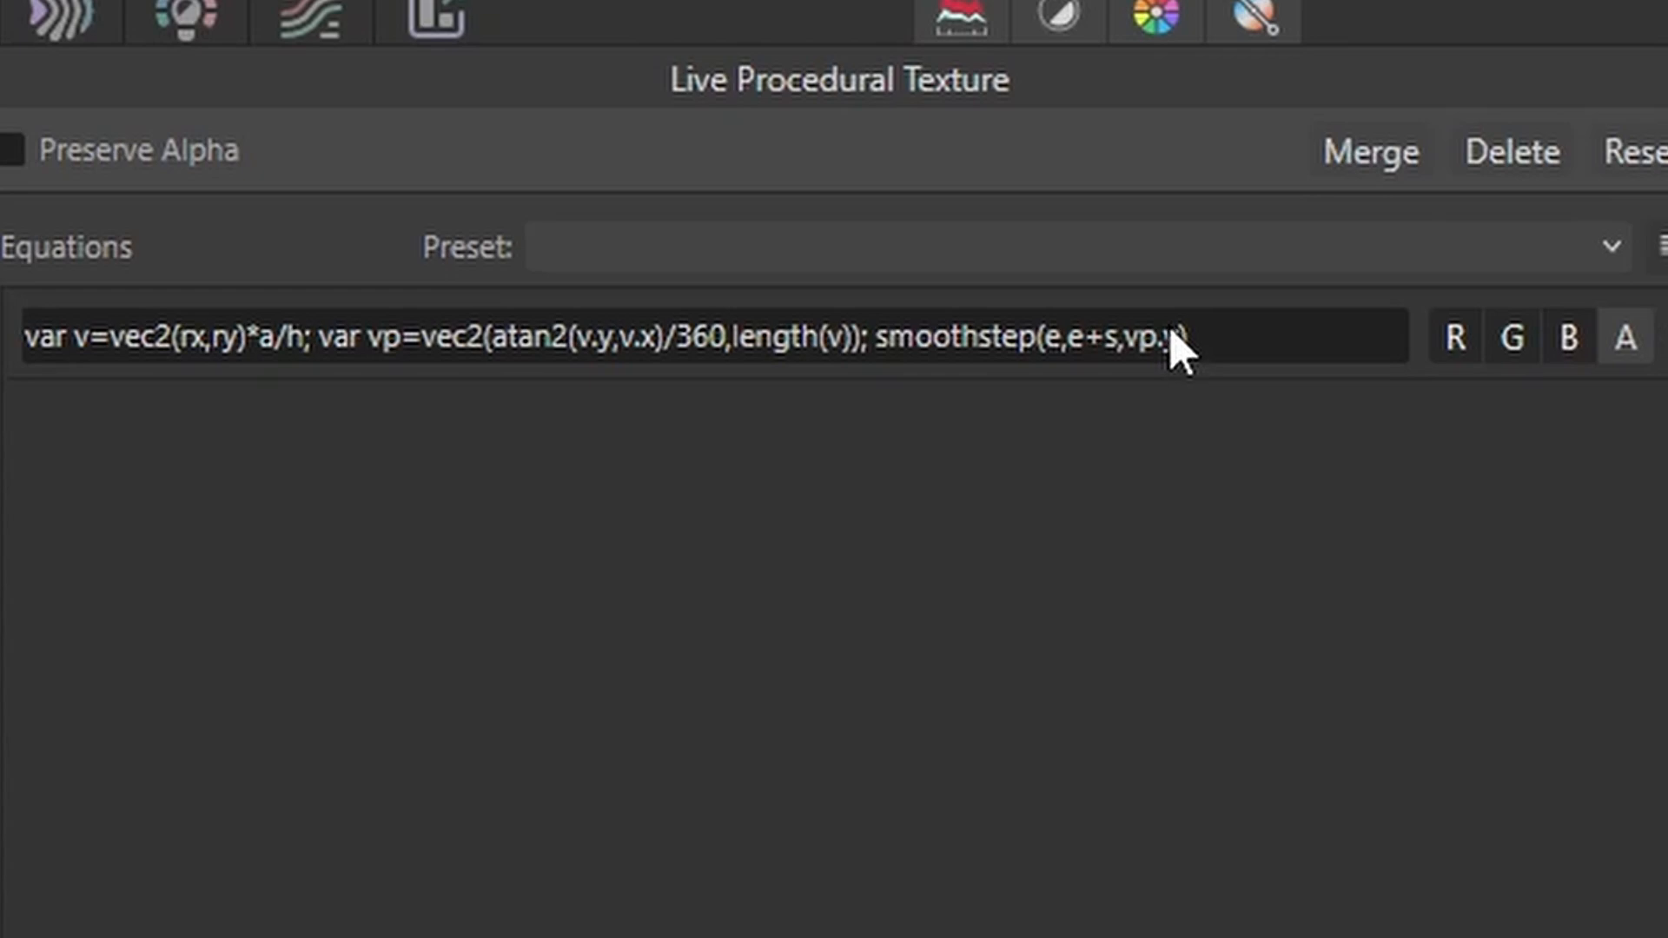
Change the smoothstep's last argument to vp.y-d and lower d to shrink the black circle.
left_click(1181, 360)
left_click(1183, 360)
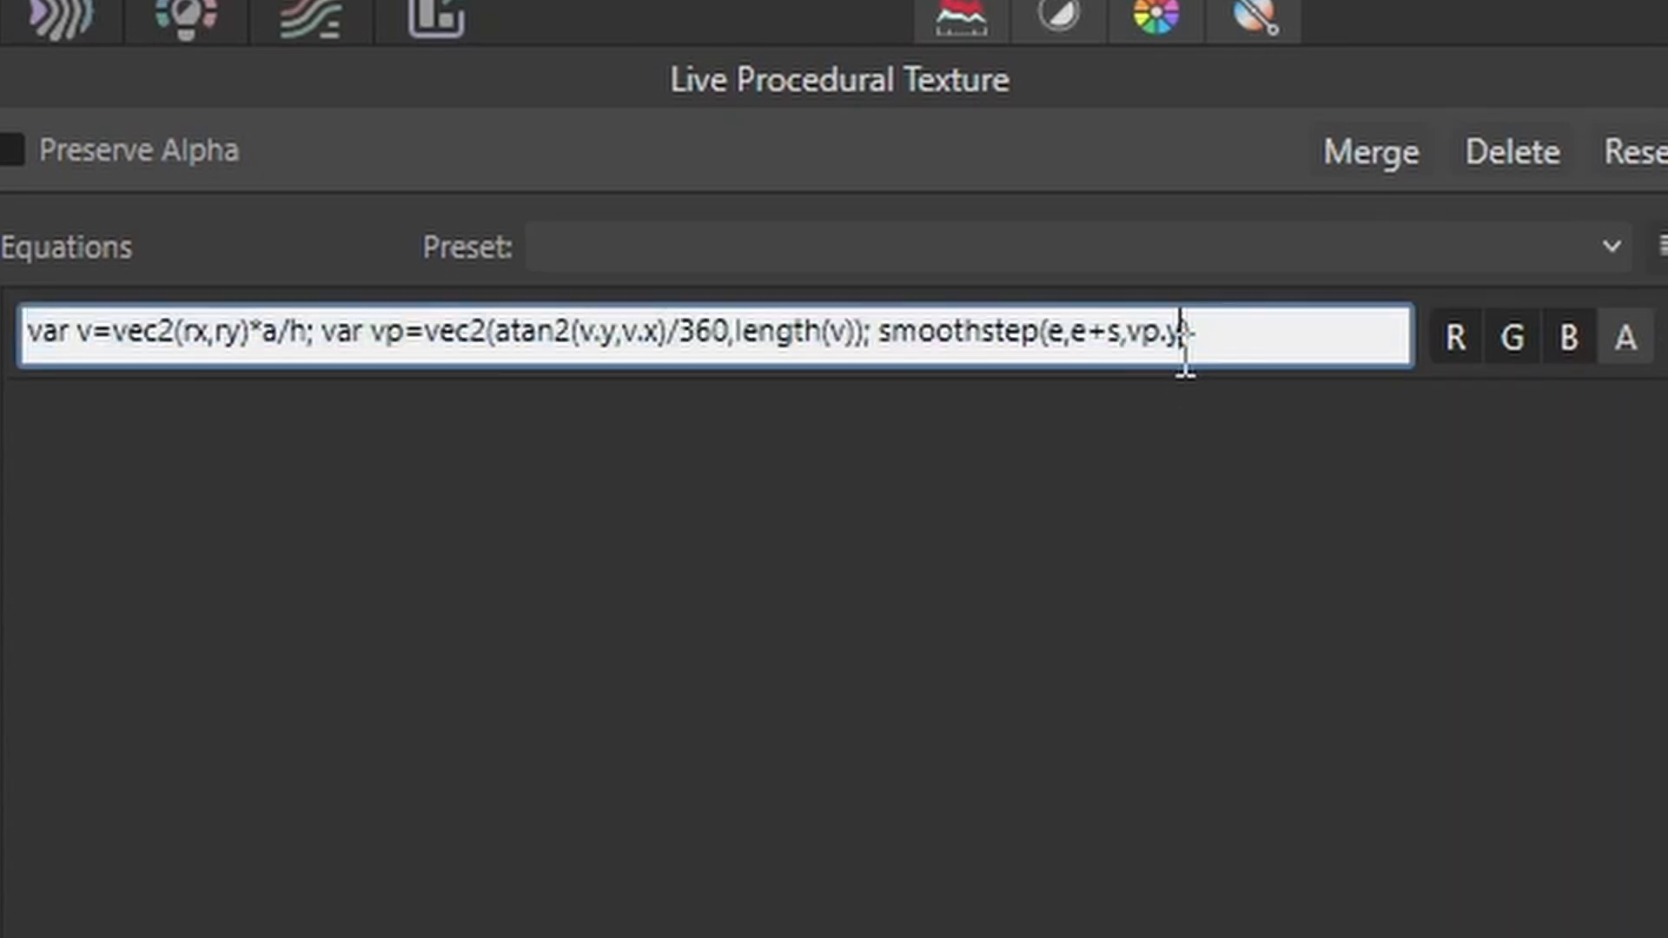
type("-d")
key("Return")
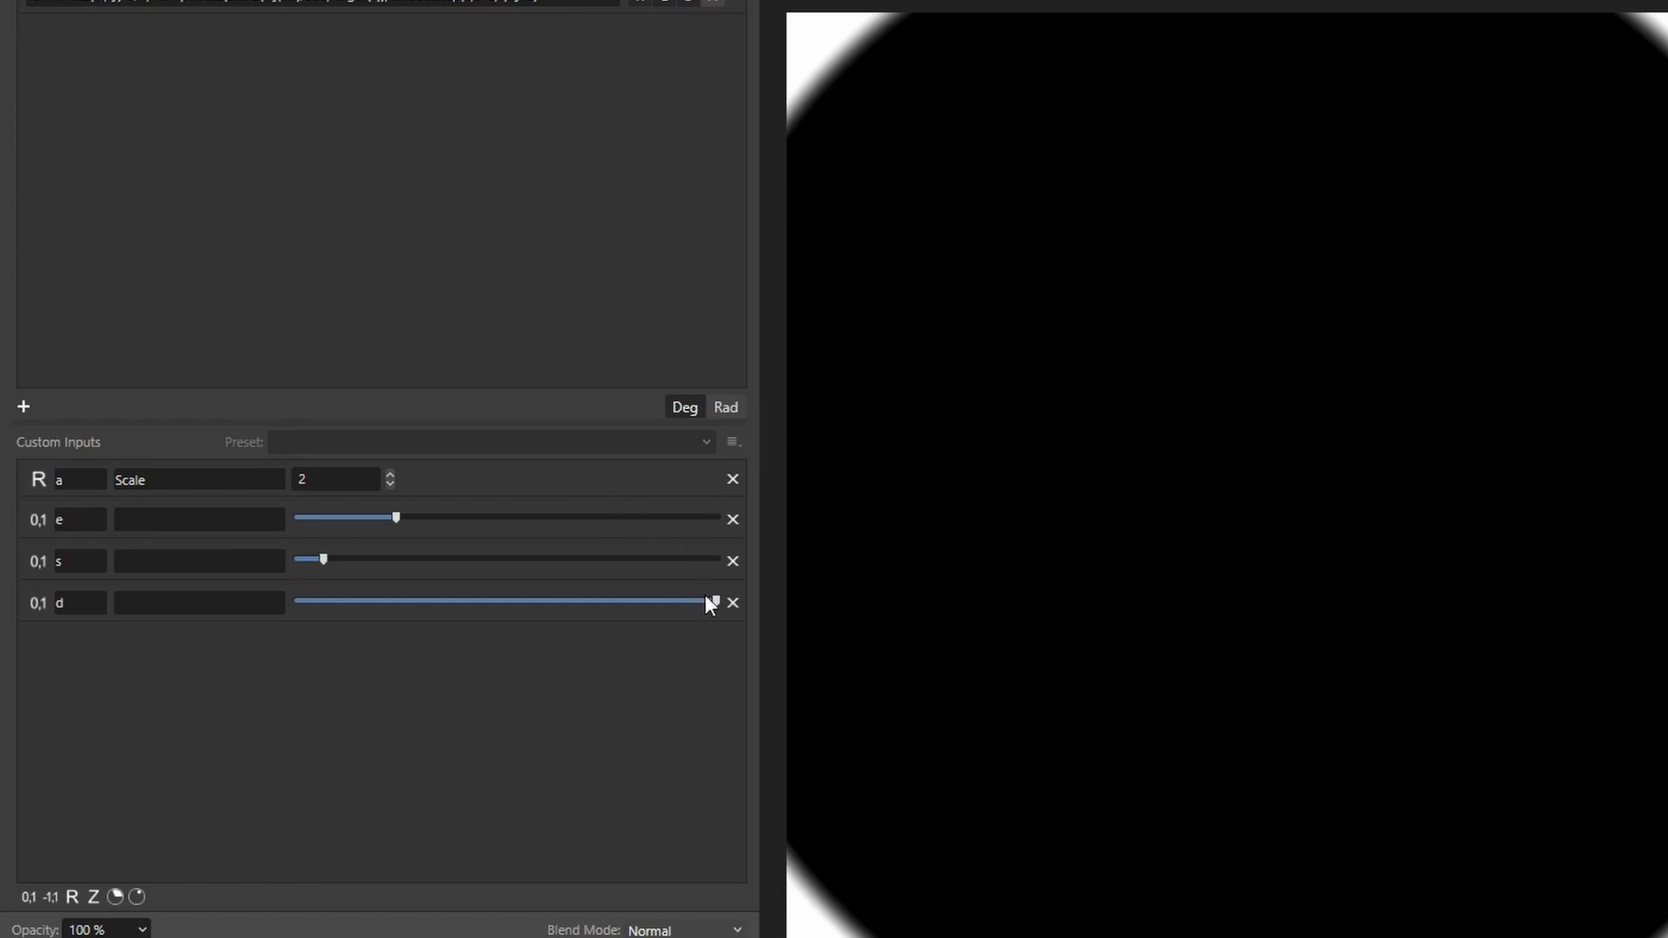
left_click_drag(715, 599, 425, 612)
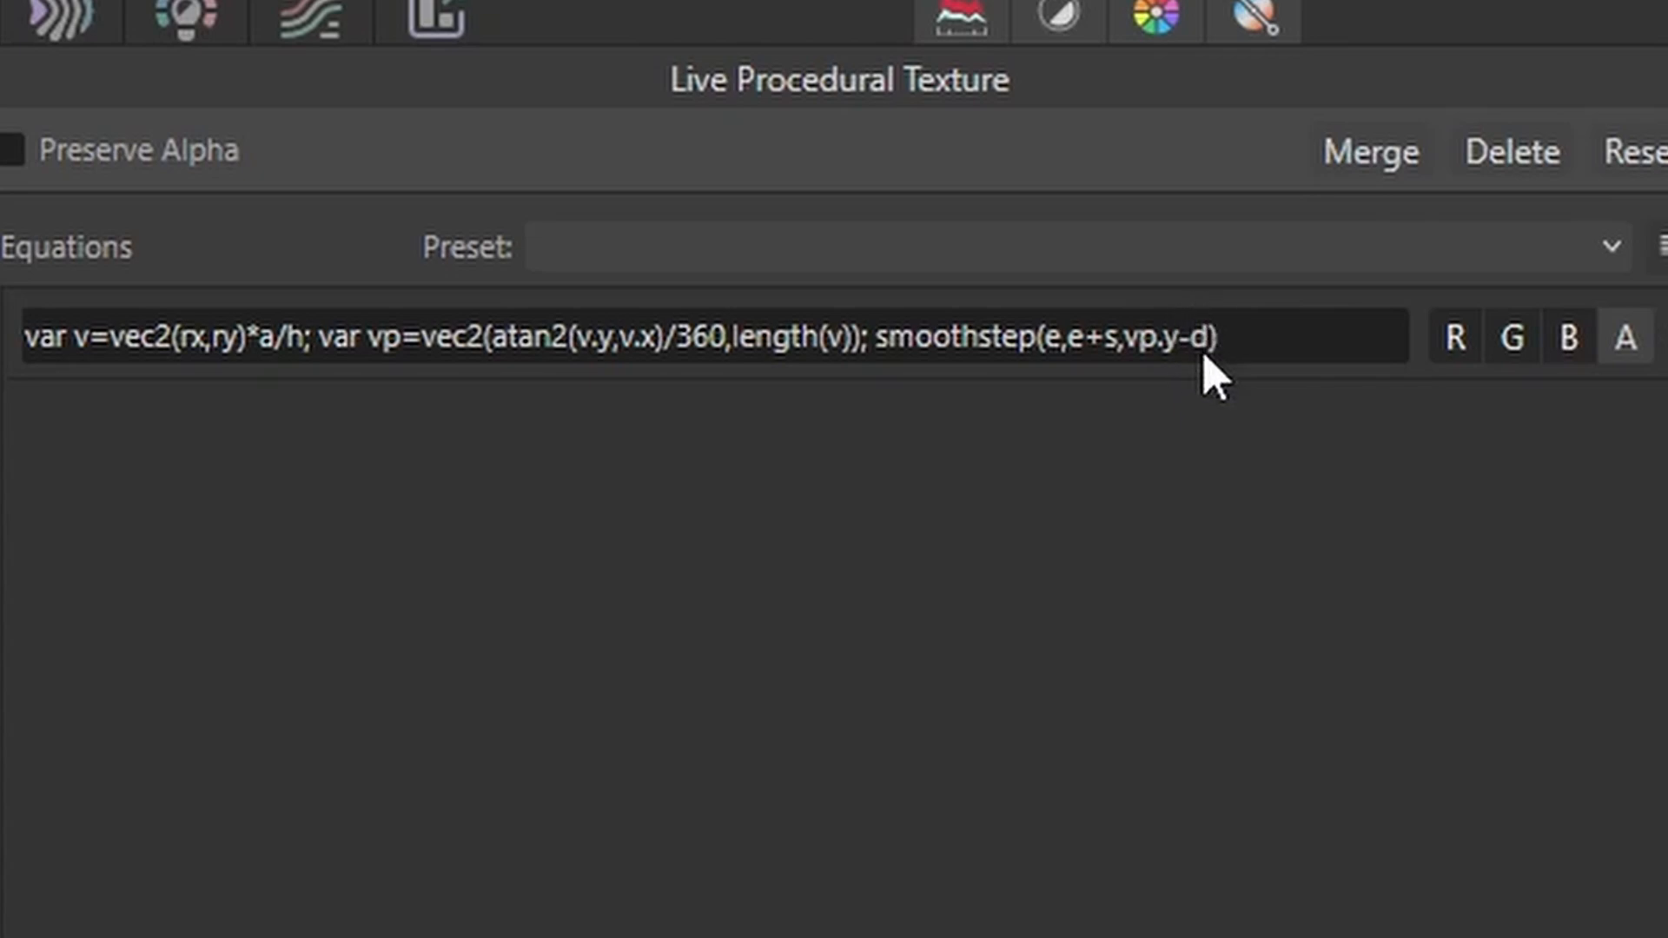
Wrap vp.y-d in an absolute value so the equation ends with smoothstep(e,e+s,abs(vp.y-d)).
left_click(1125, 356)
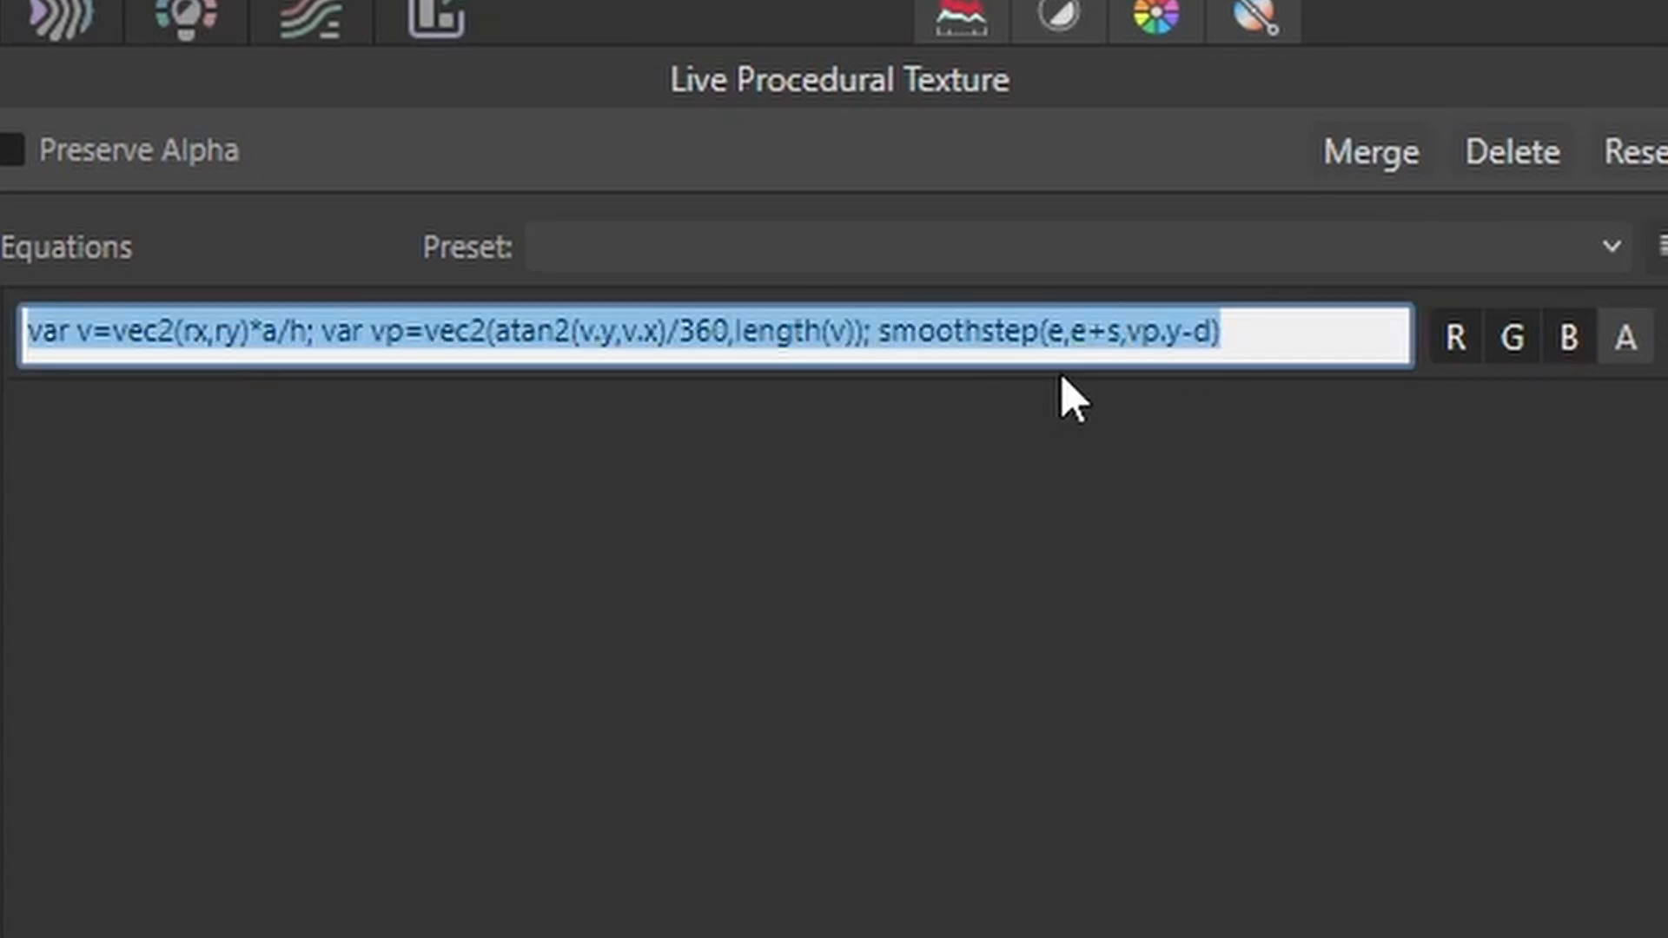
left_click(1134, 347)
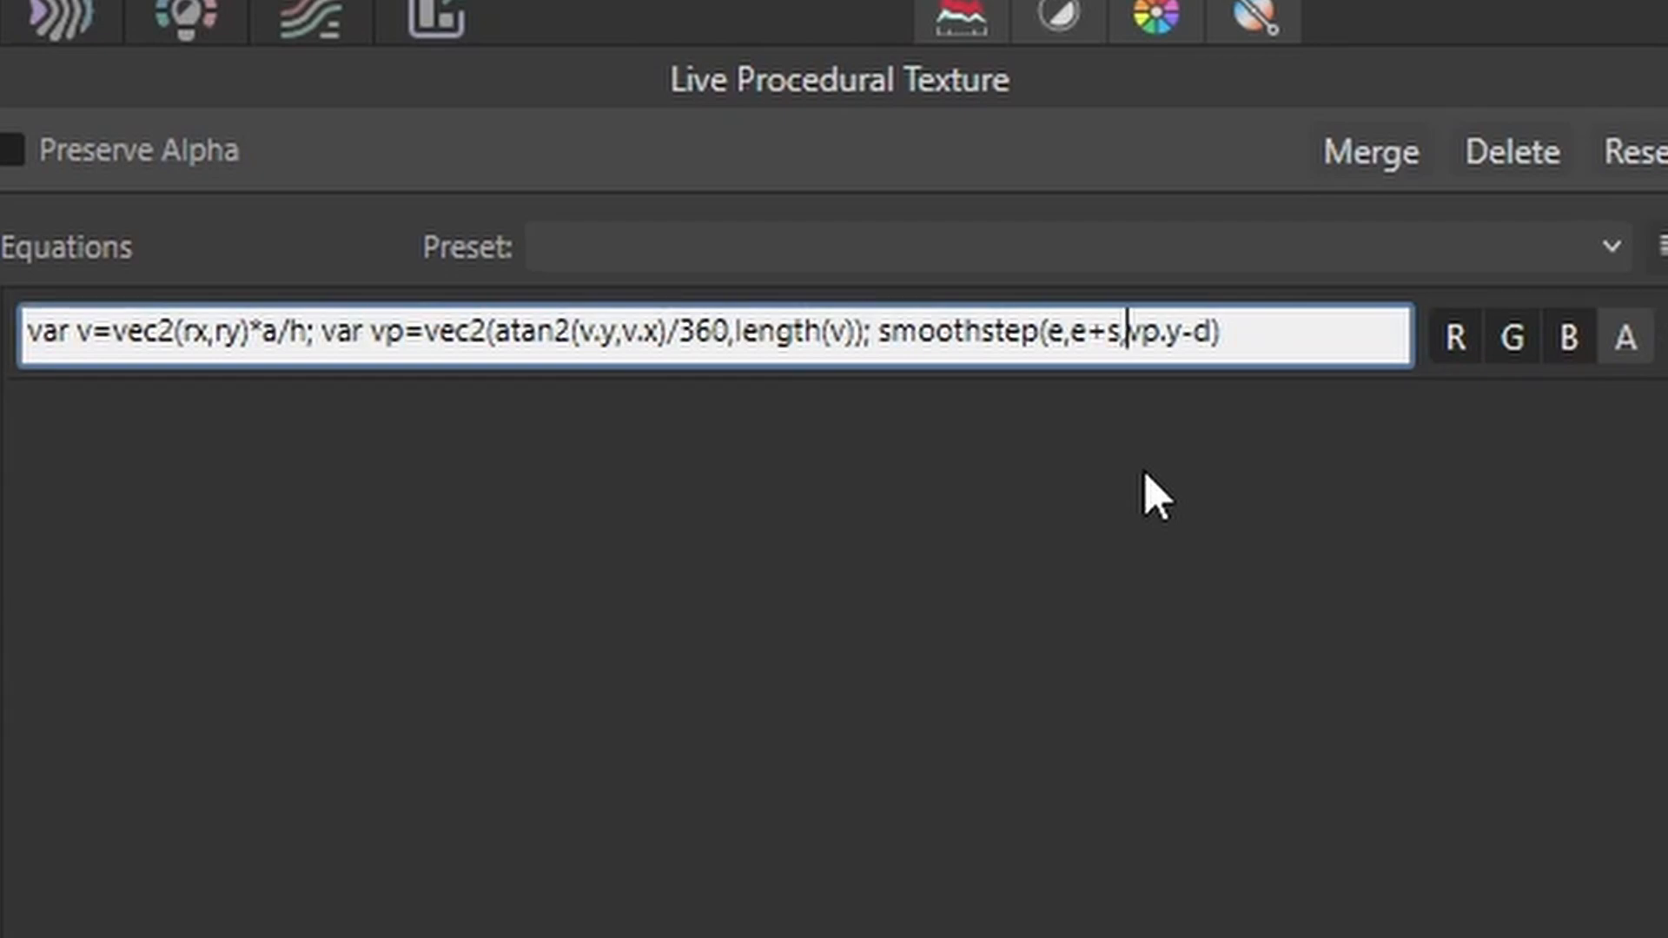
type("abs(")
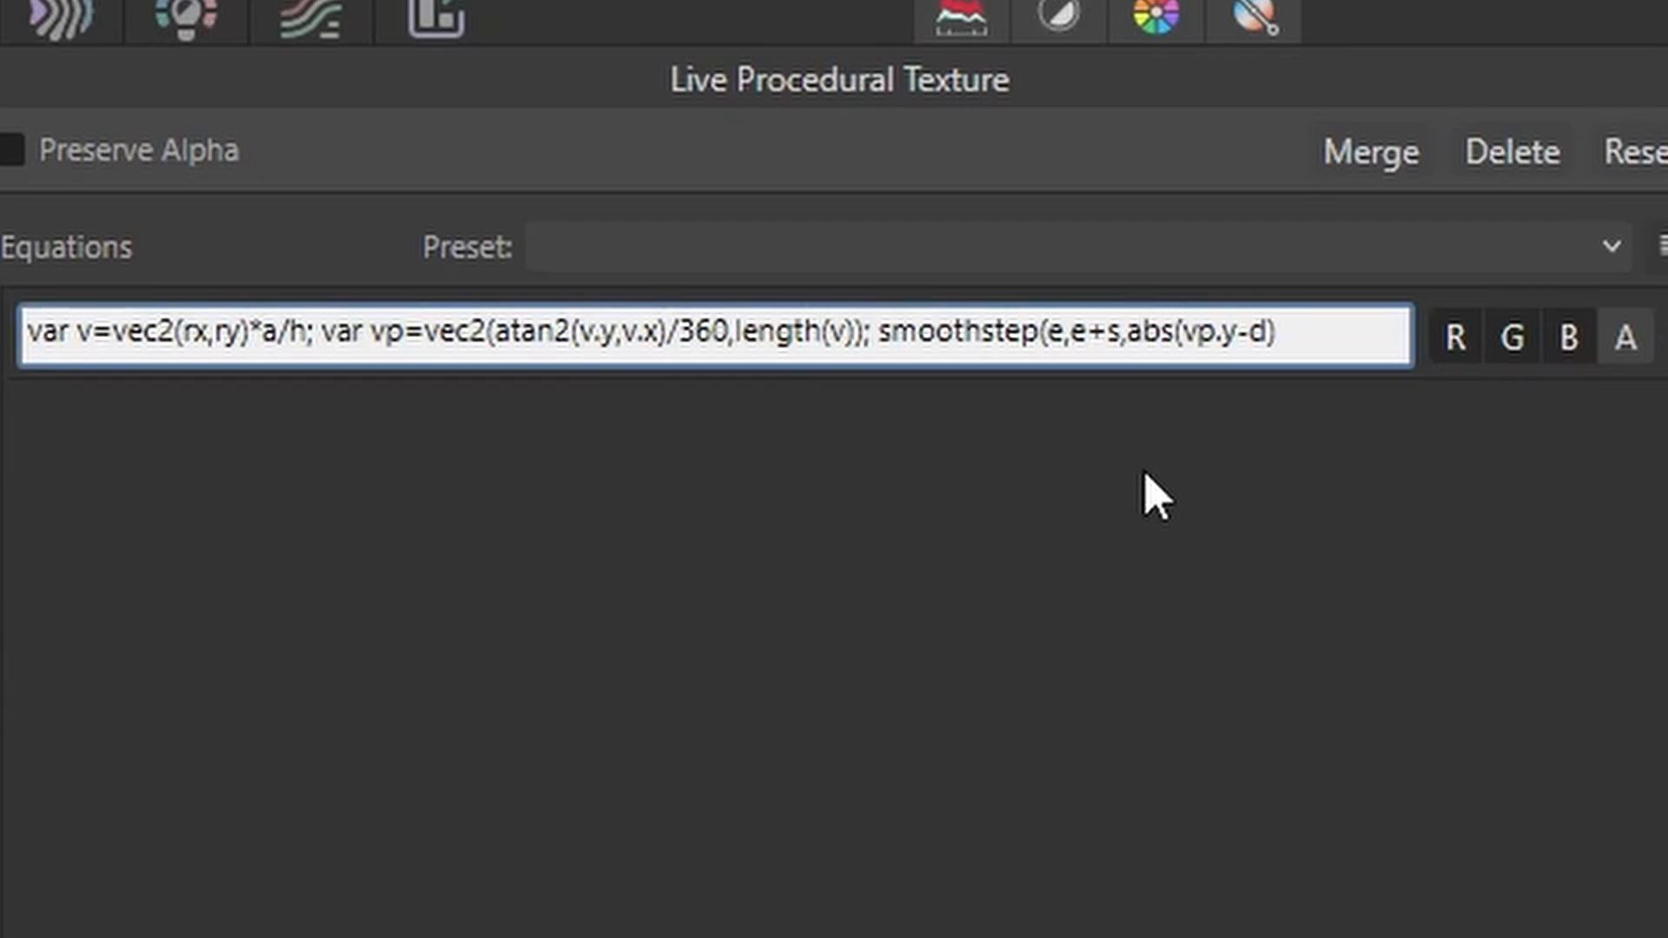
left_click(1281, 332)
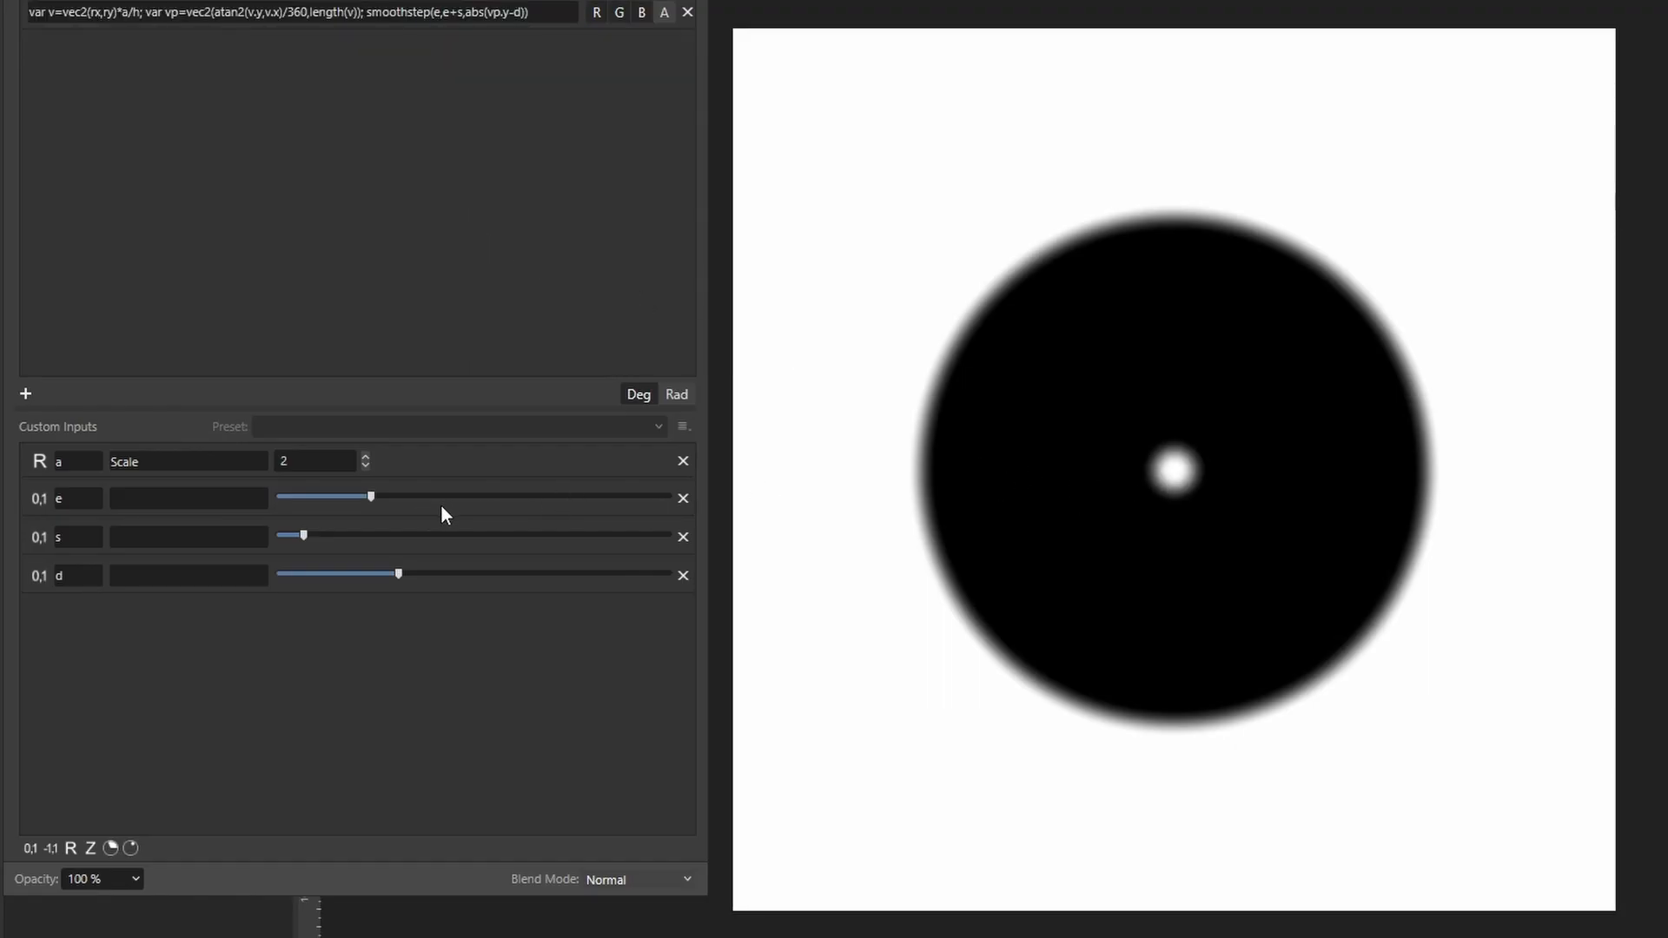
Lower e and s to get a thin, hard-edged black ring and raise d to widen its diameter.
left_click_drag(378, 498, 269, 533)
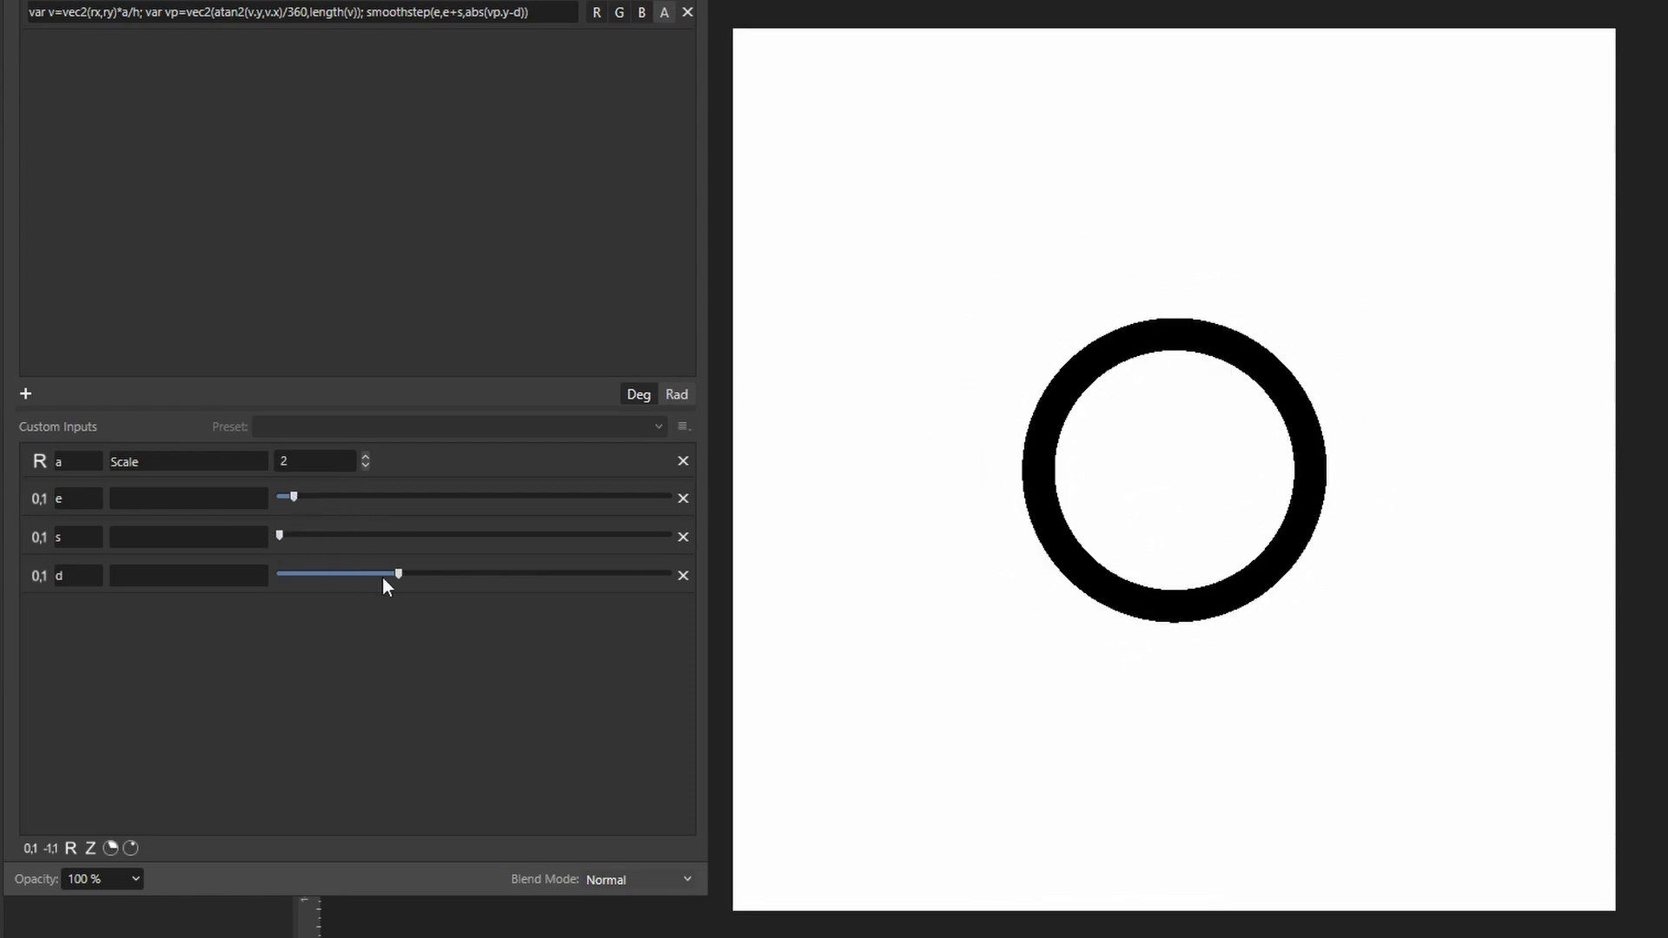
left_click_drag(398, 573, 509, 575)
left_click_drag(565, 576, 466, 577)
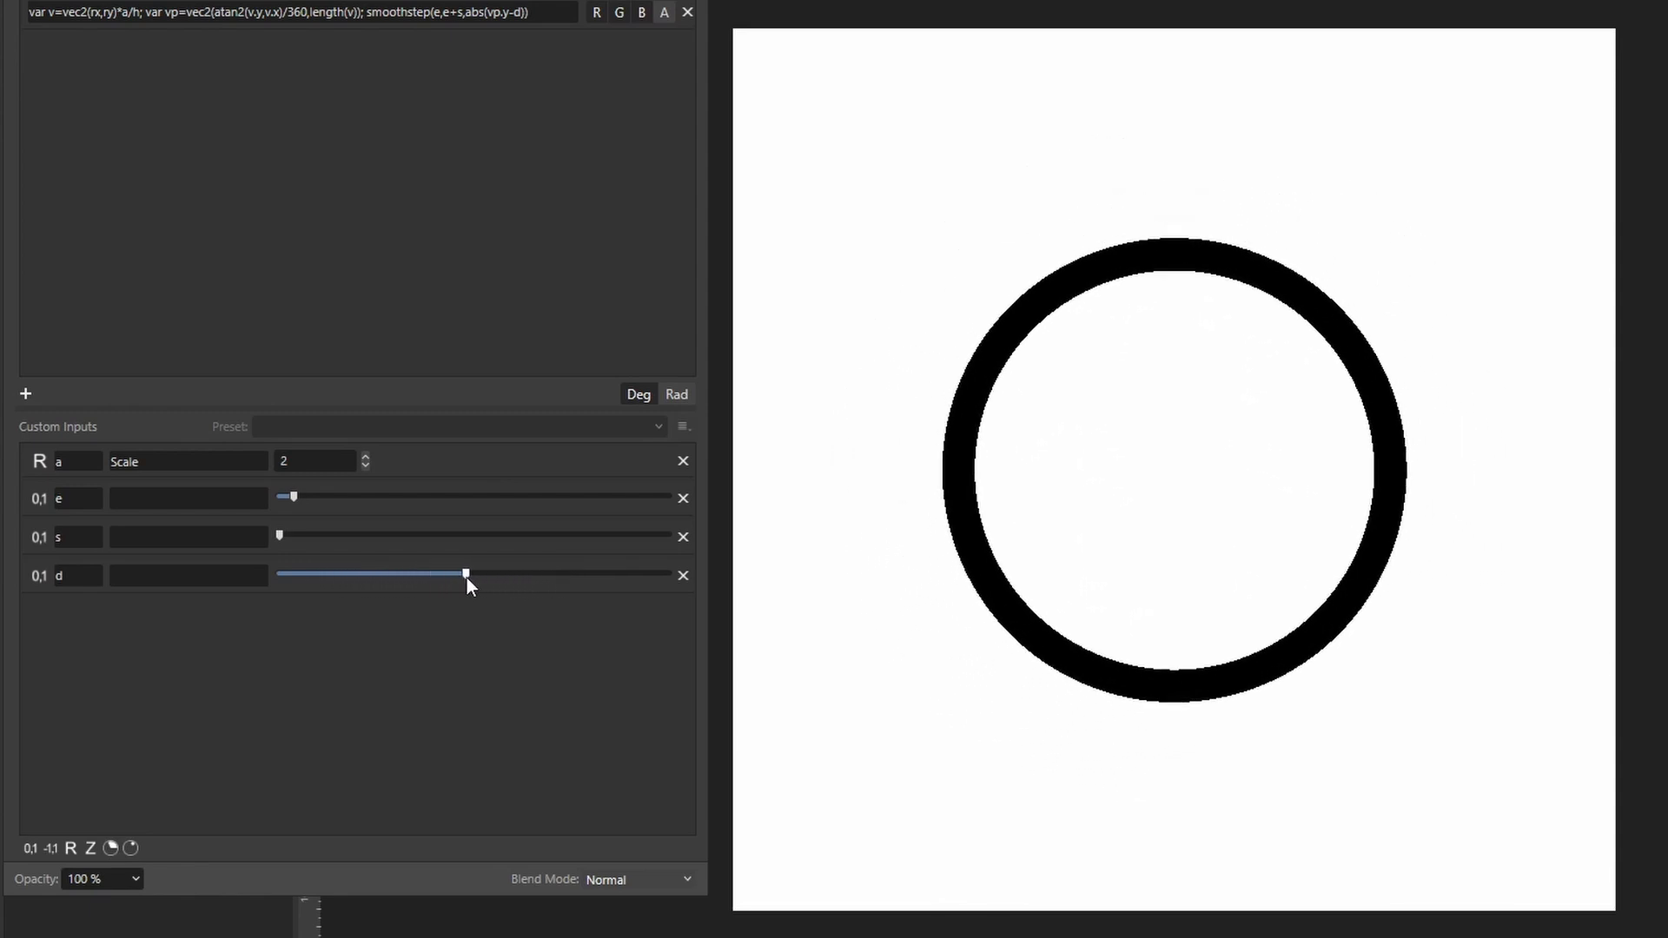
Experiment with e, d and s to try a thicker ring, a smaller ring and a larger soft-edged ring.
left_click_drag(298, 497, 356, 496)
mouse_move(466, 577)
left_mouse_down()
mouse_move(560, 577)
mouse_move(377, 579)
mouse_move(527, 577)
mouse_move(409, 576)
mouse_move(495, 577)
mouse_move(438, 577)
left_mouse_up()
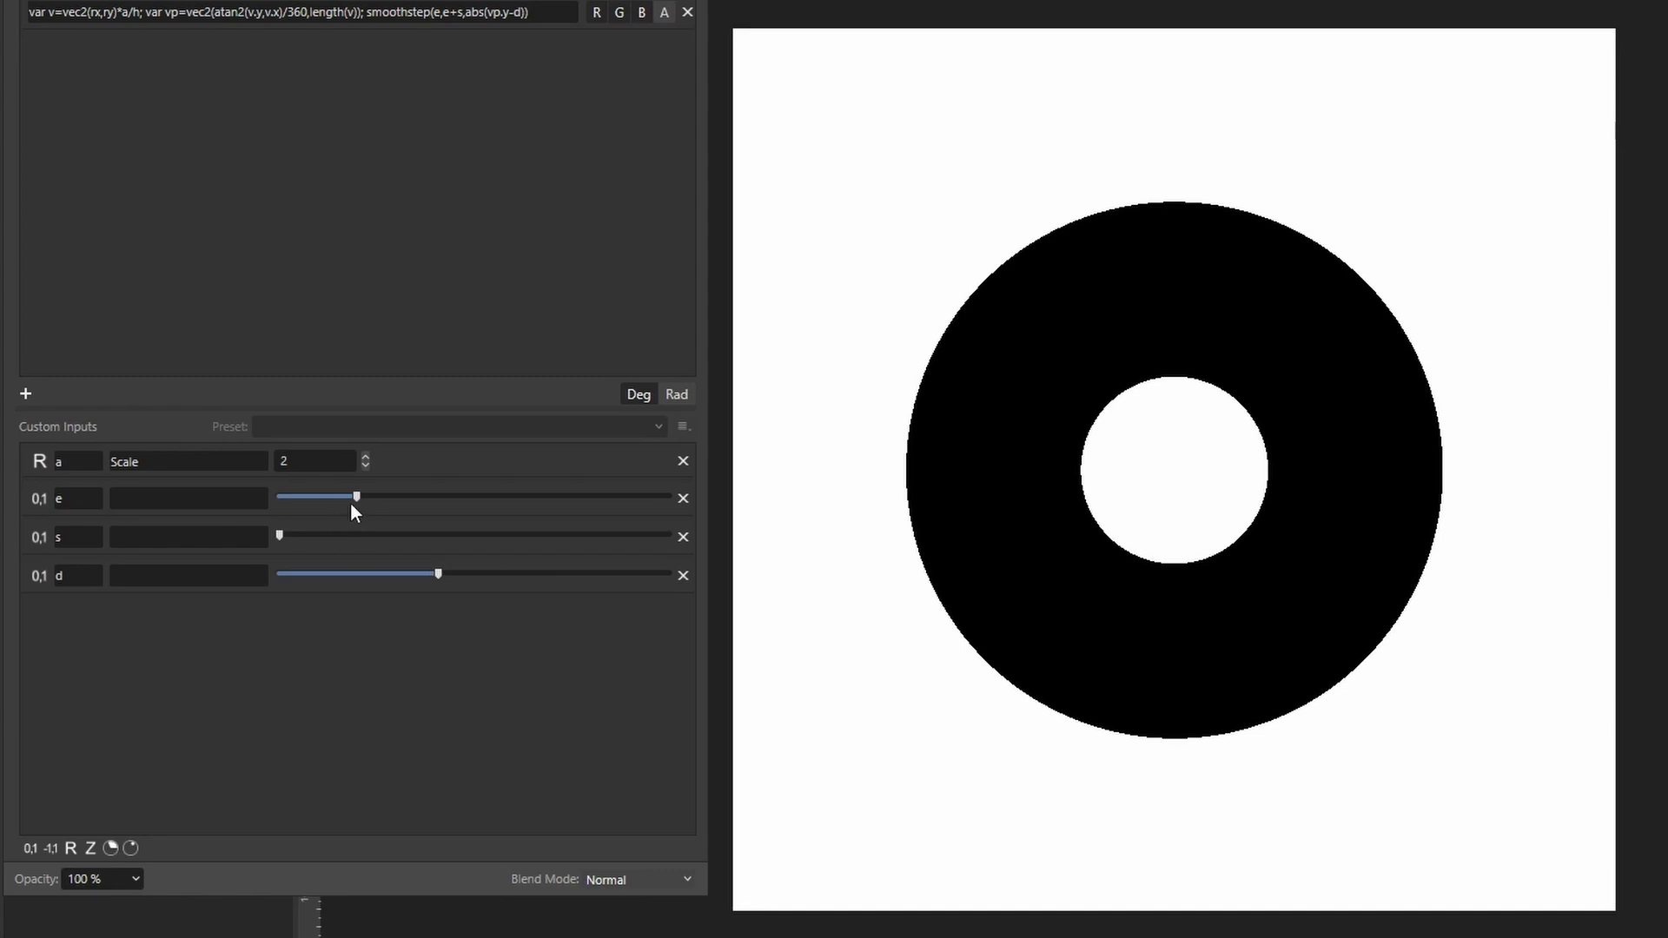
left_click_drag(352, 500, 293, 499)
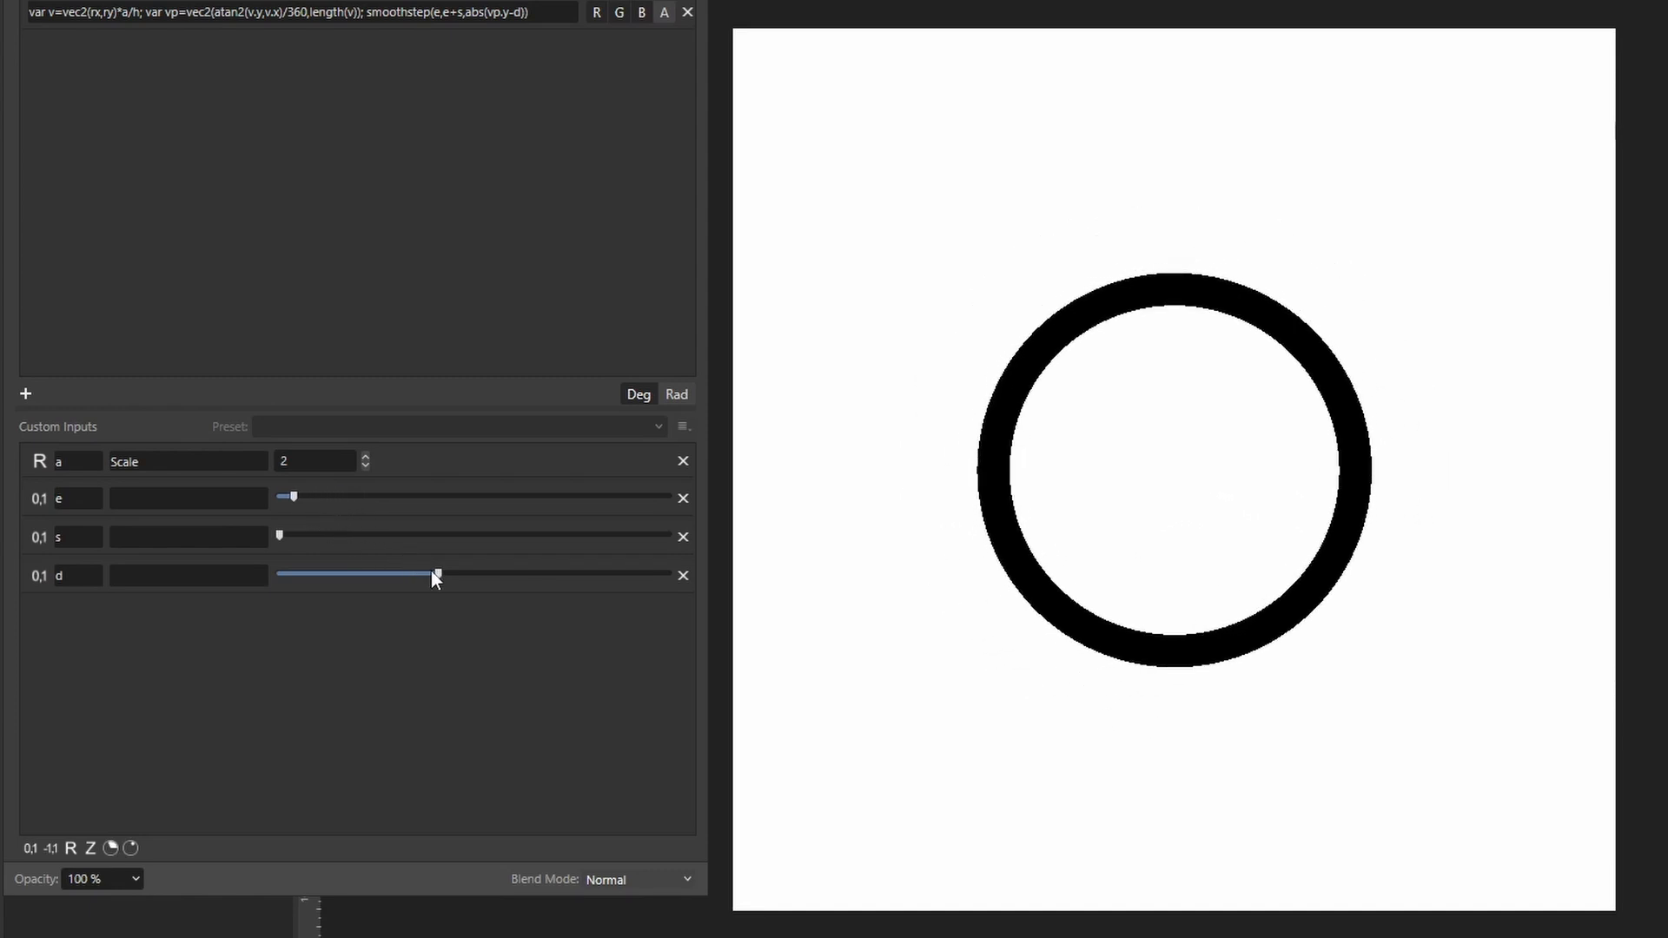
left_click_drag(434, 579, 351, 579)
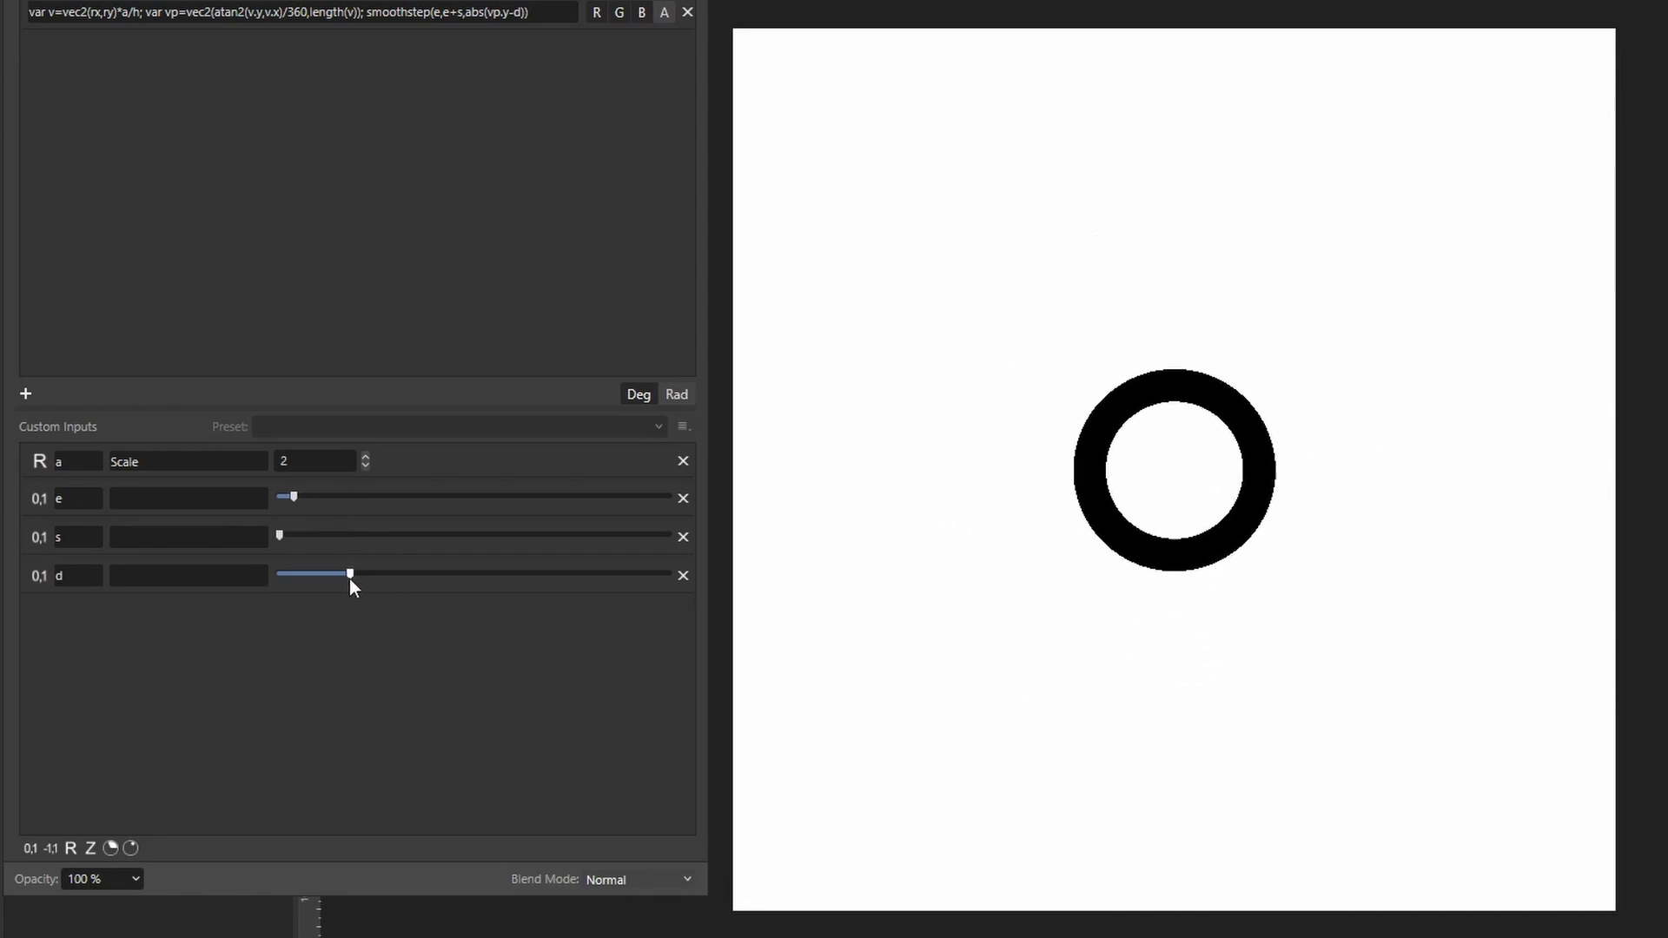
left_click_drag(278, 535, 293, 537)
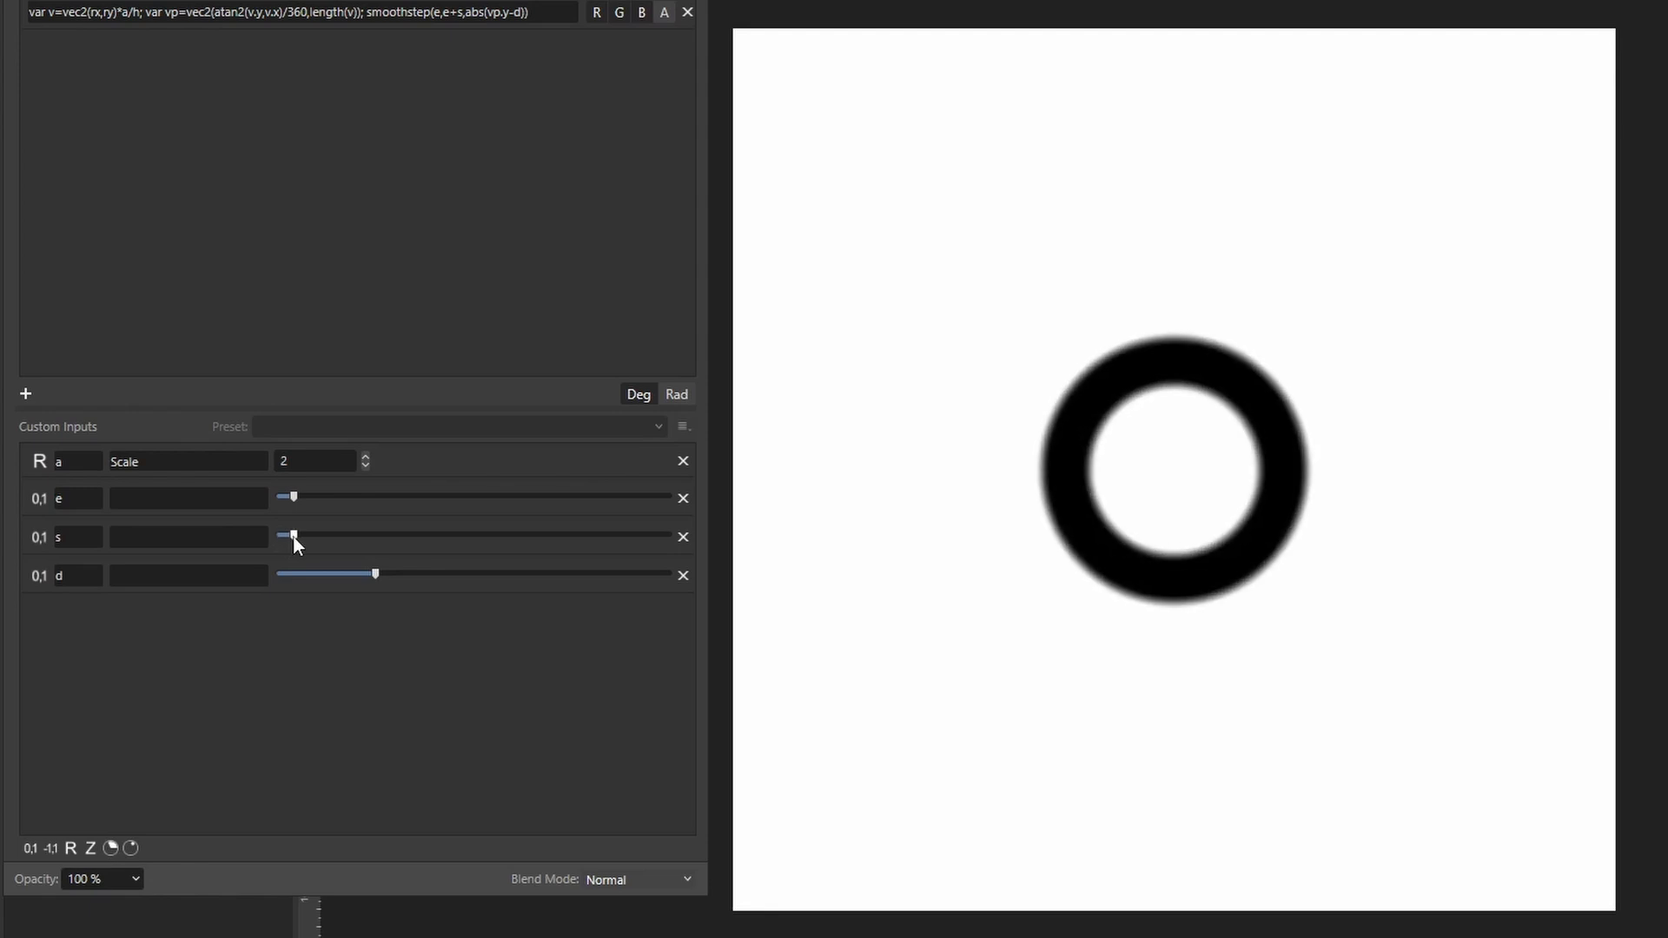
left_click_drag(377, 570, 475, 574)
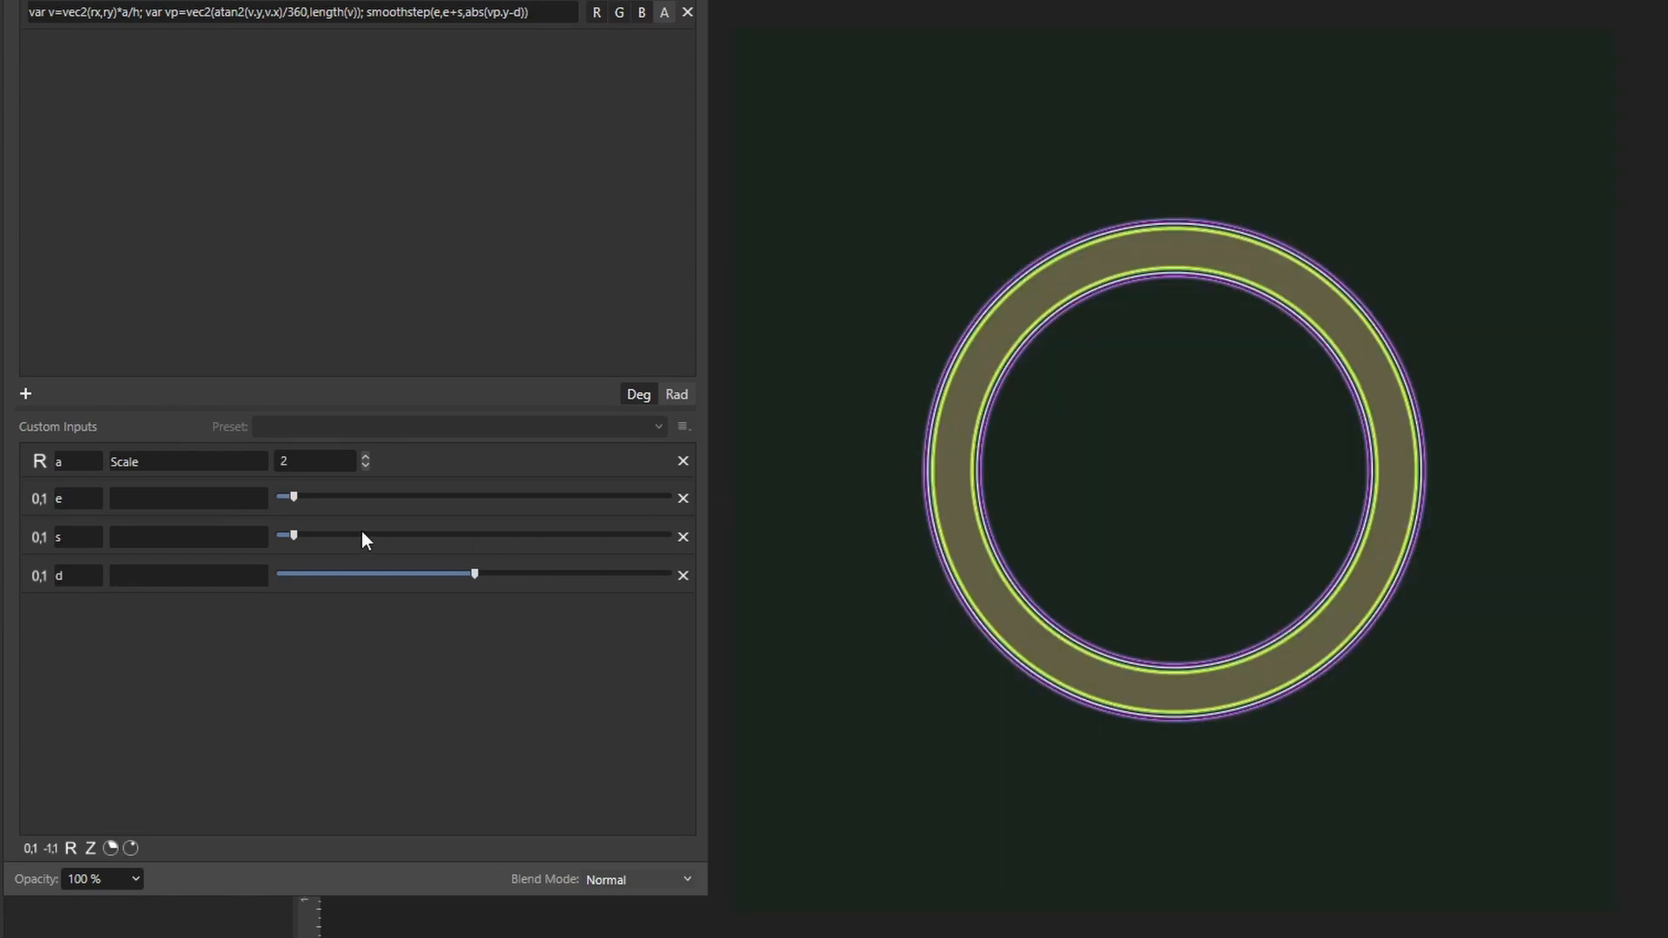
Try a high s with varying e and d values to spread and resize the coloured gradient rings.
left_click_drag(296, 538, 622, 535)
left_click_drag(293, 498, 257, 502)
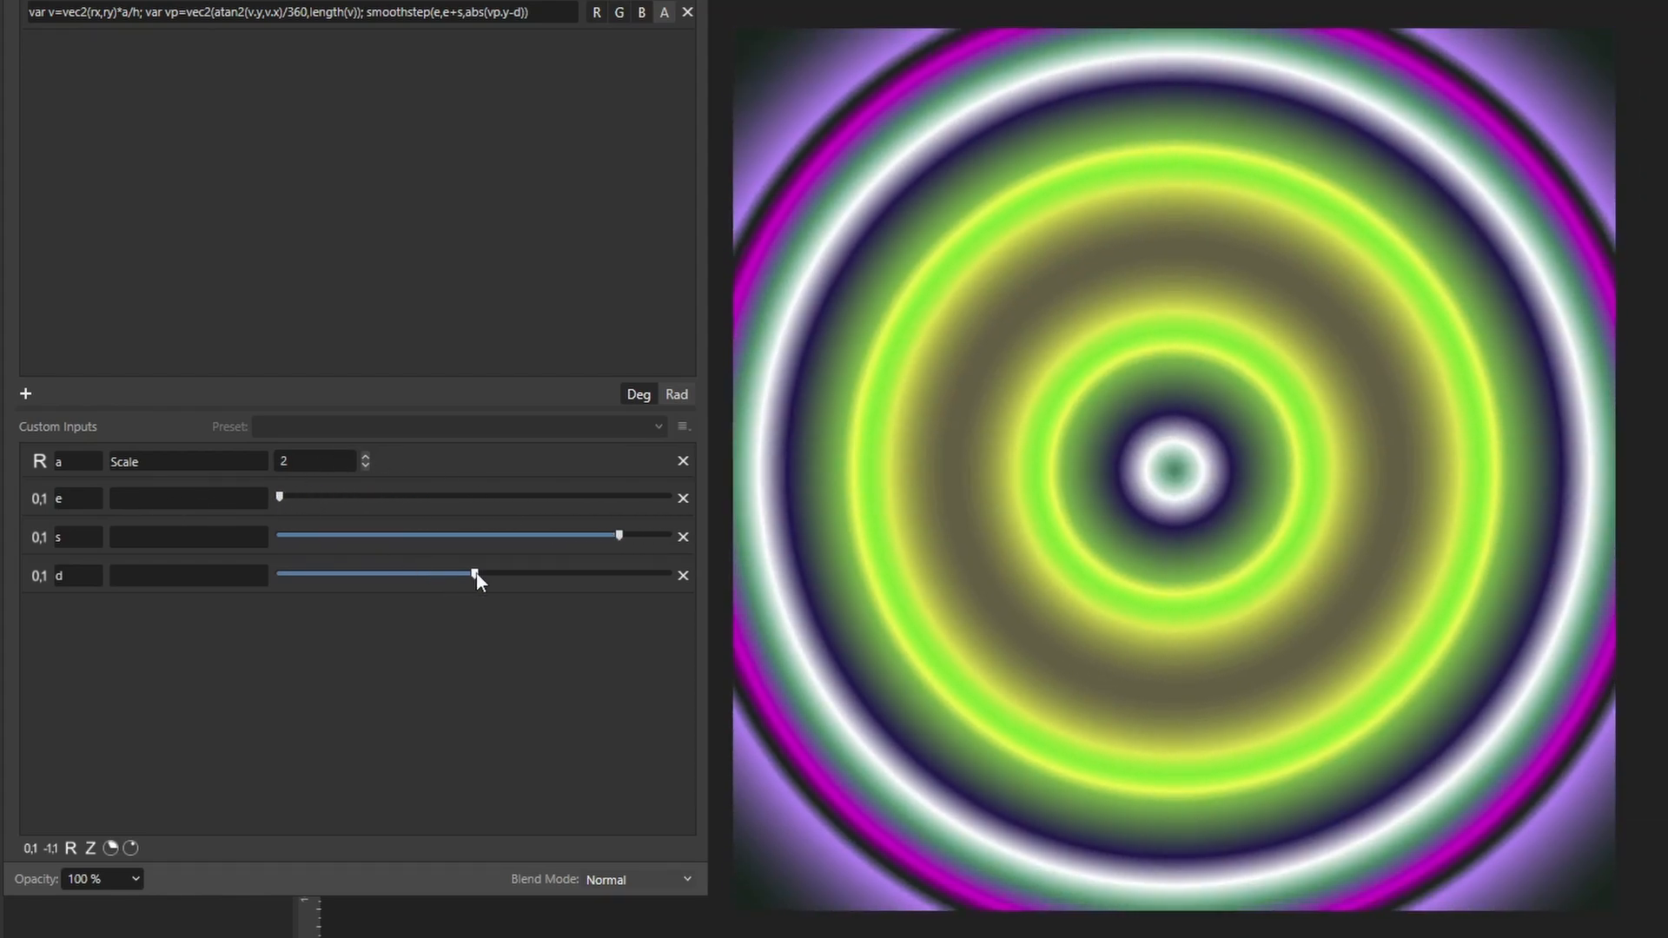
mouse_move(476, 574)
left_mouse_down()
mouse_move(668, 579)
mouse_move(248, 586)
mouse_move(470, 582)
left_mouse_up()
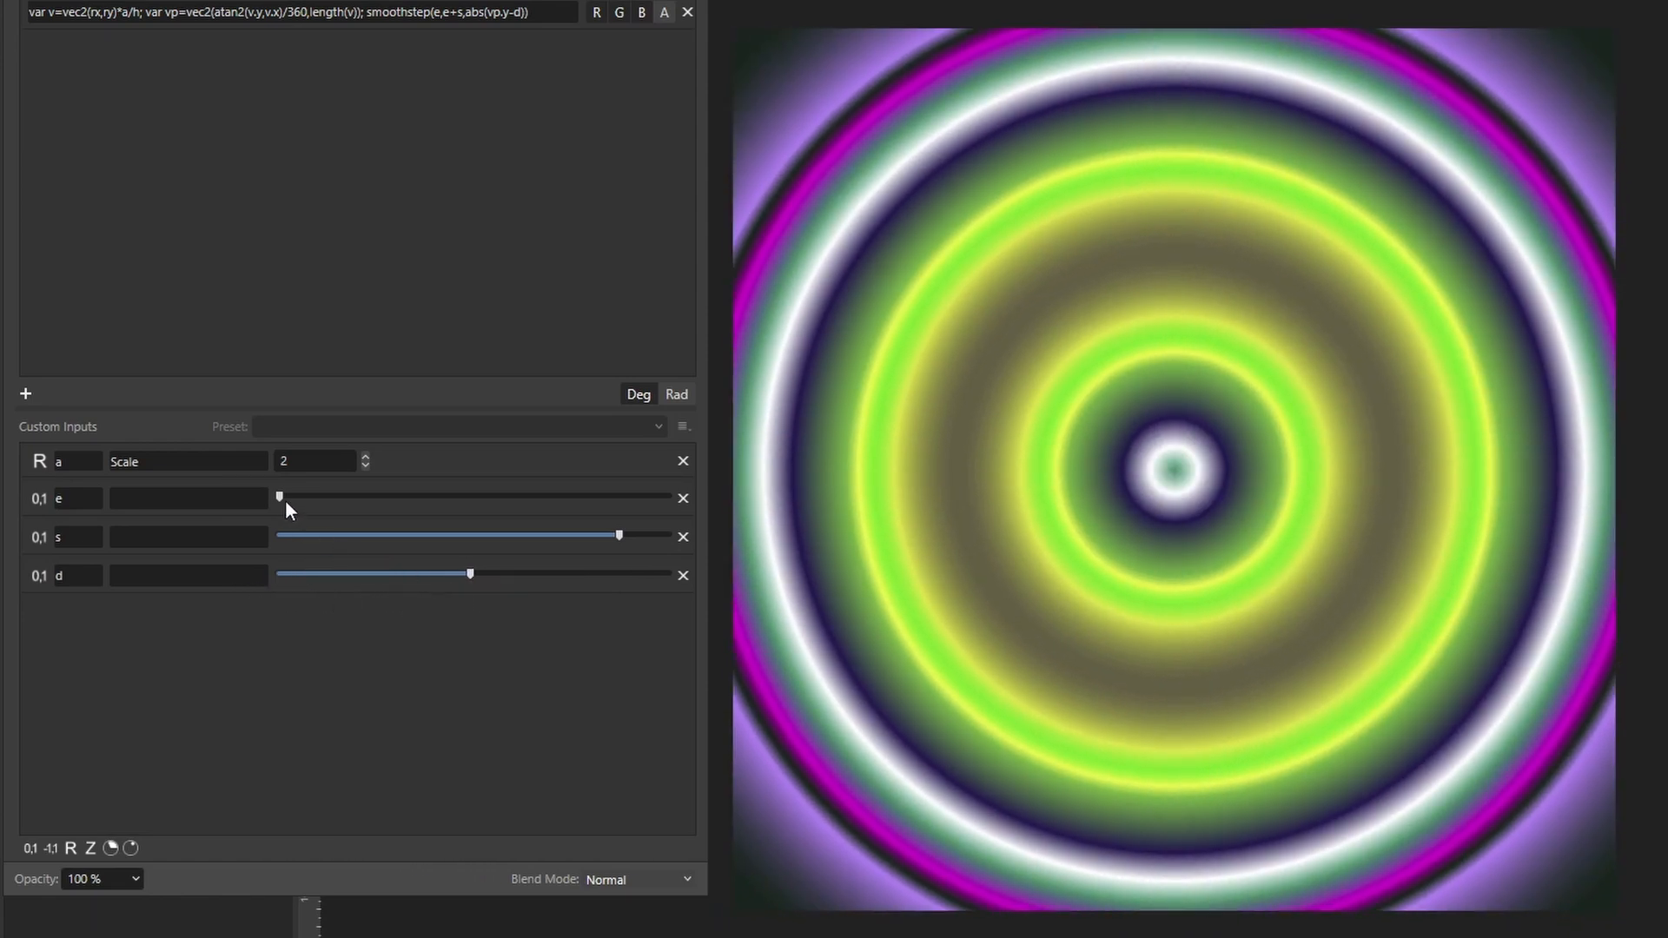
left_click_drag(289, 511, 373, 514)
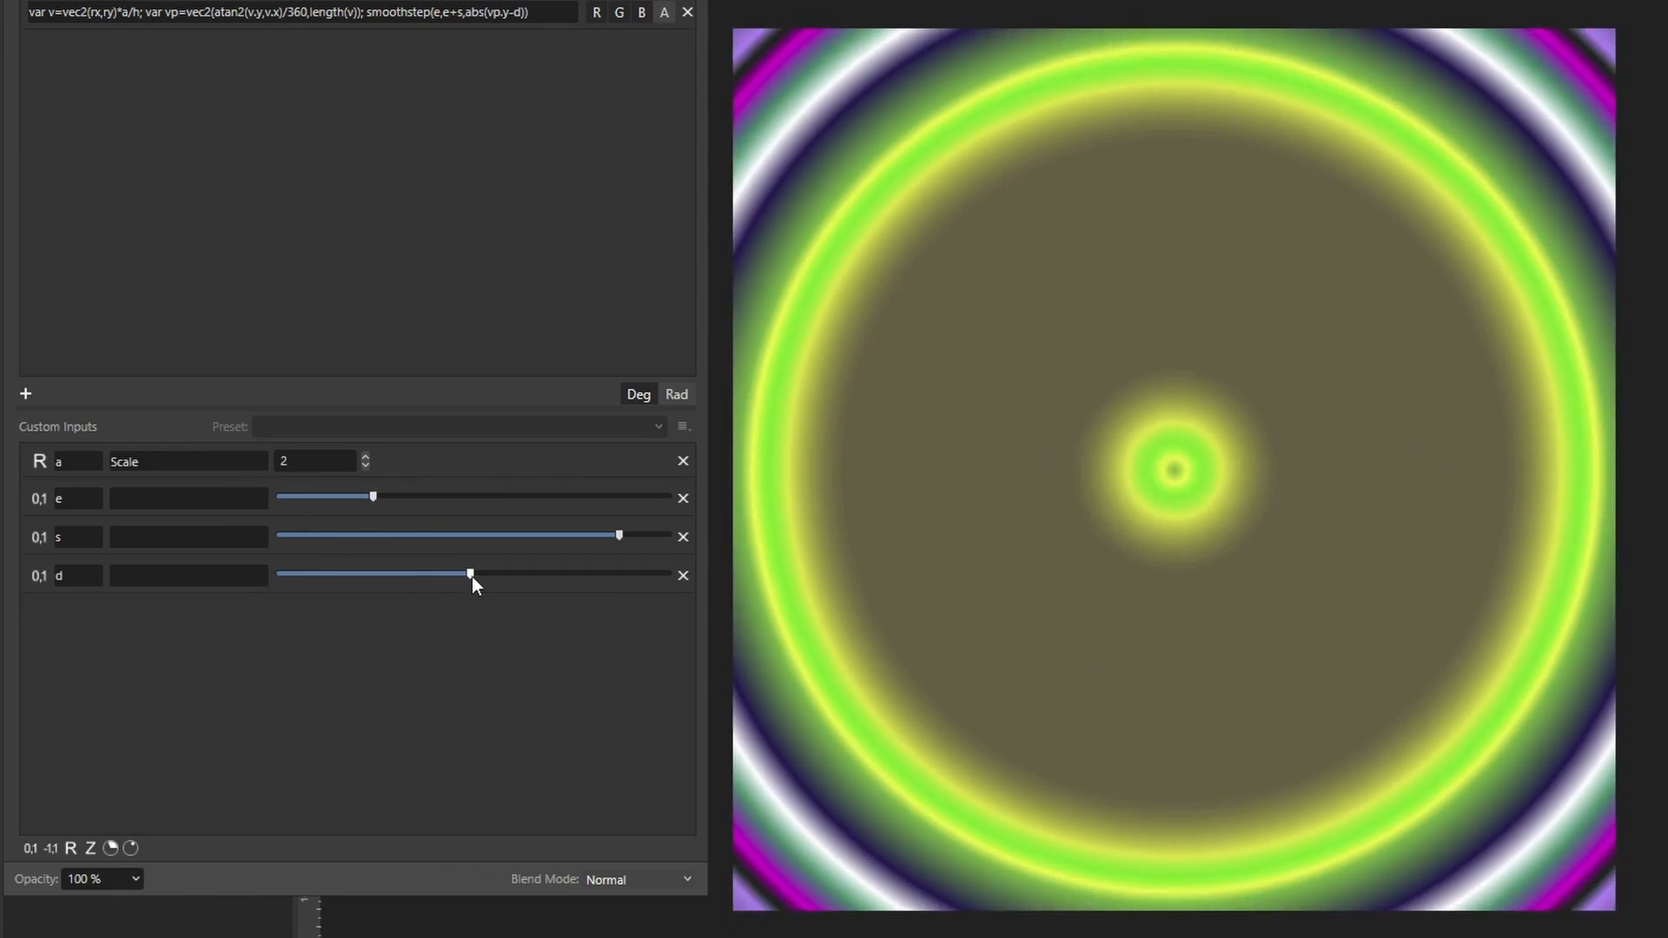
left_click_drag(471, 575, 322, 580)
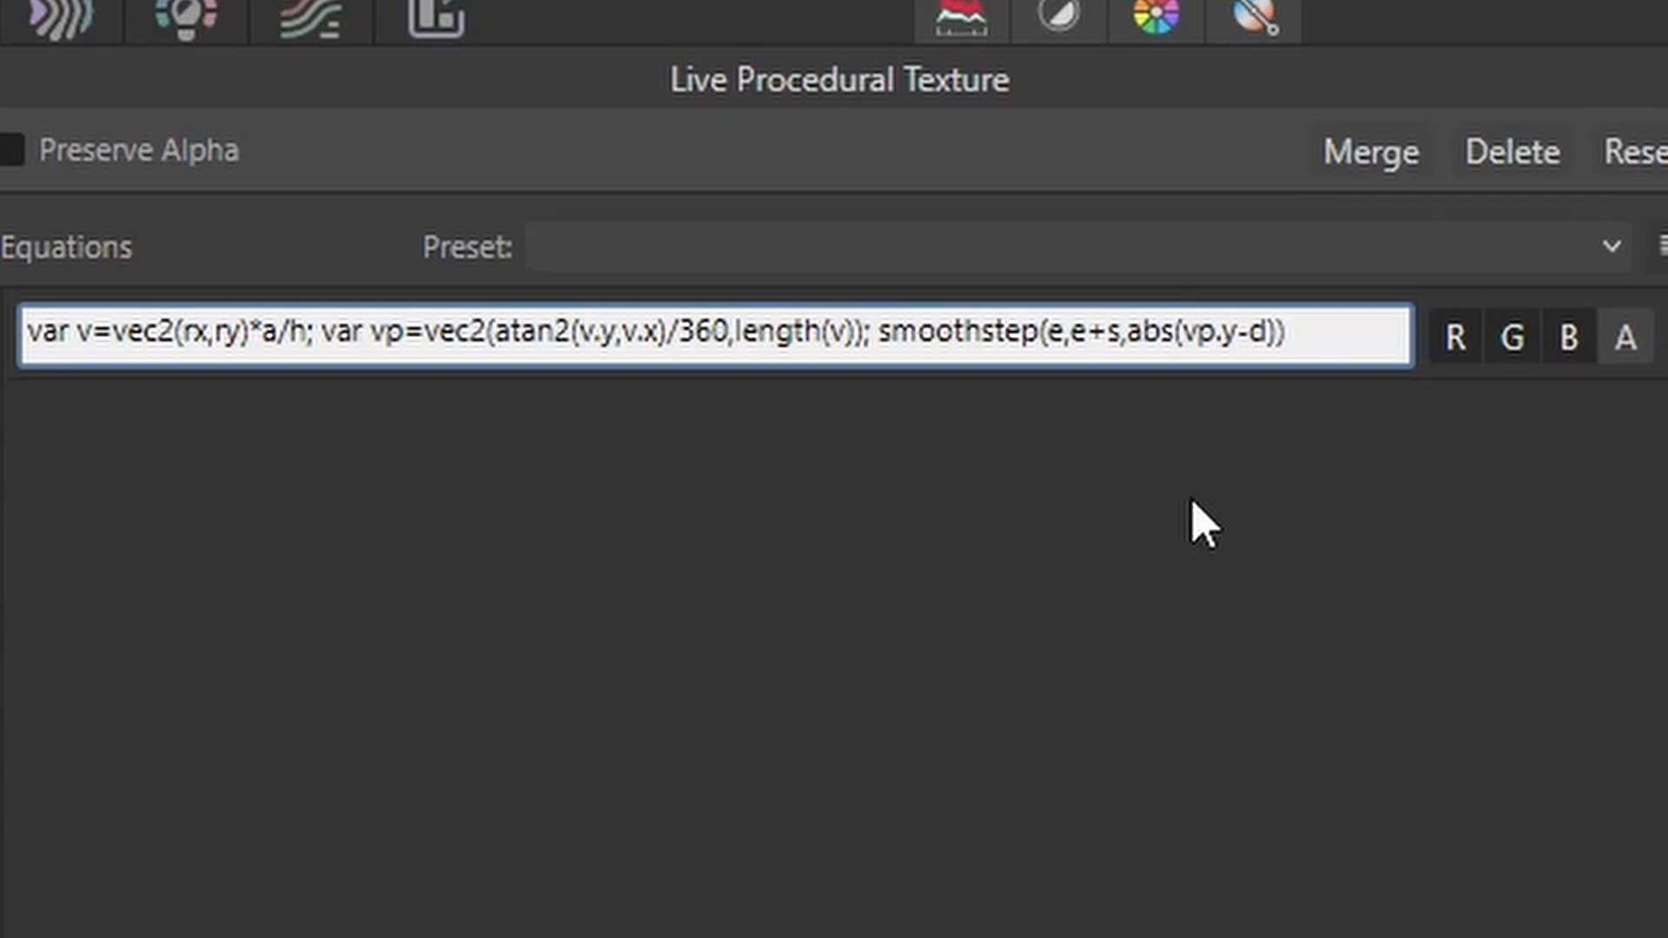
Insert osc(vp.x)+ before vp.y inside the abs function to distort the ring by angle.
type("osc")
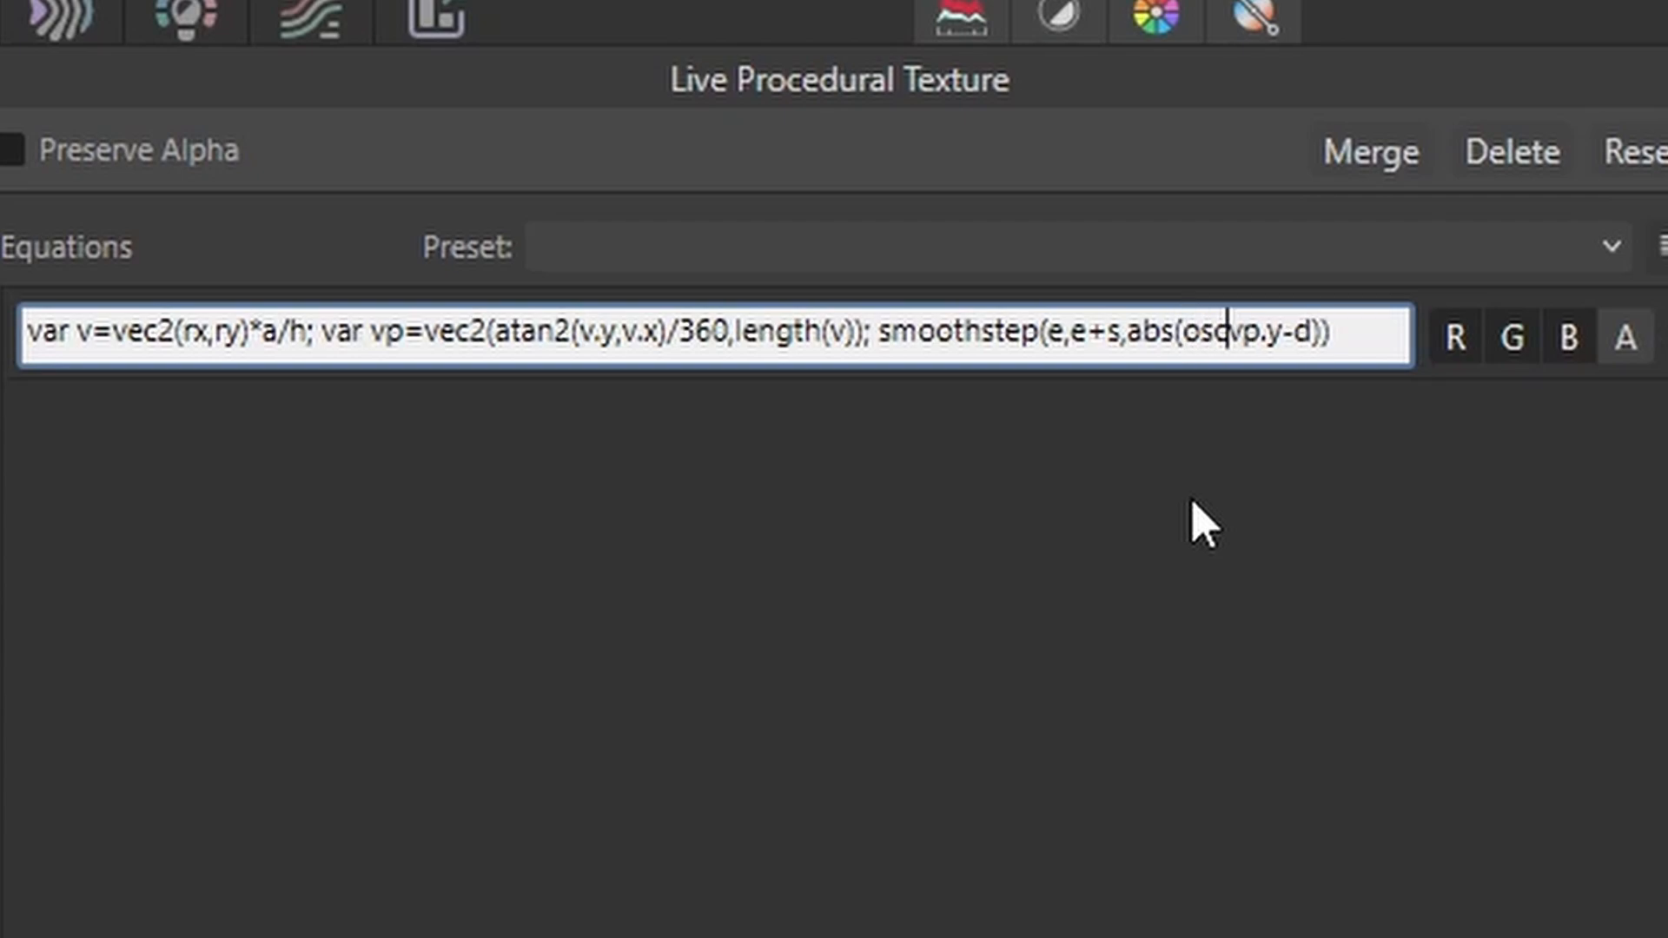
type("(")
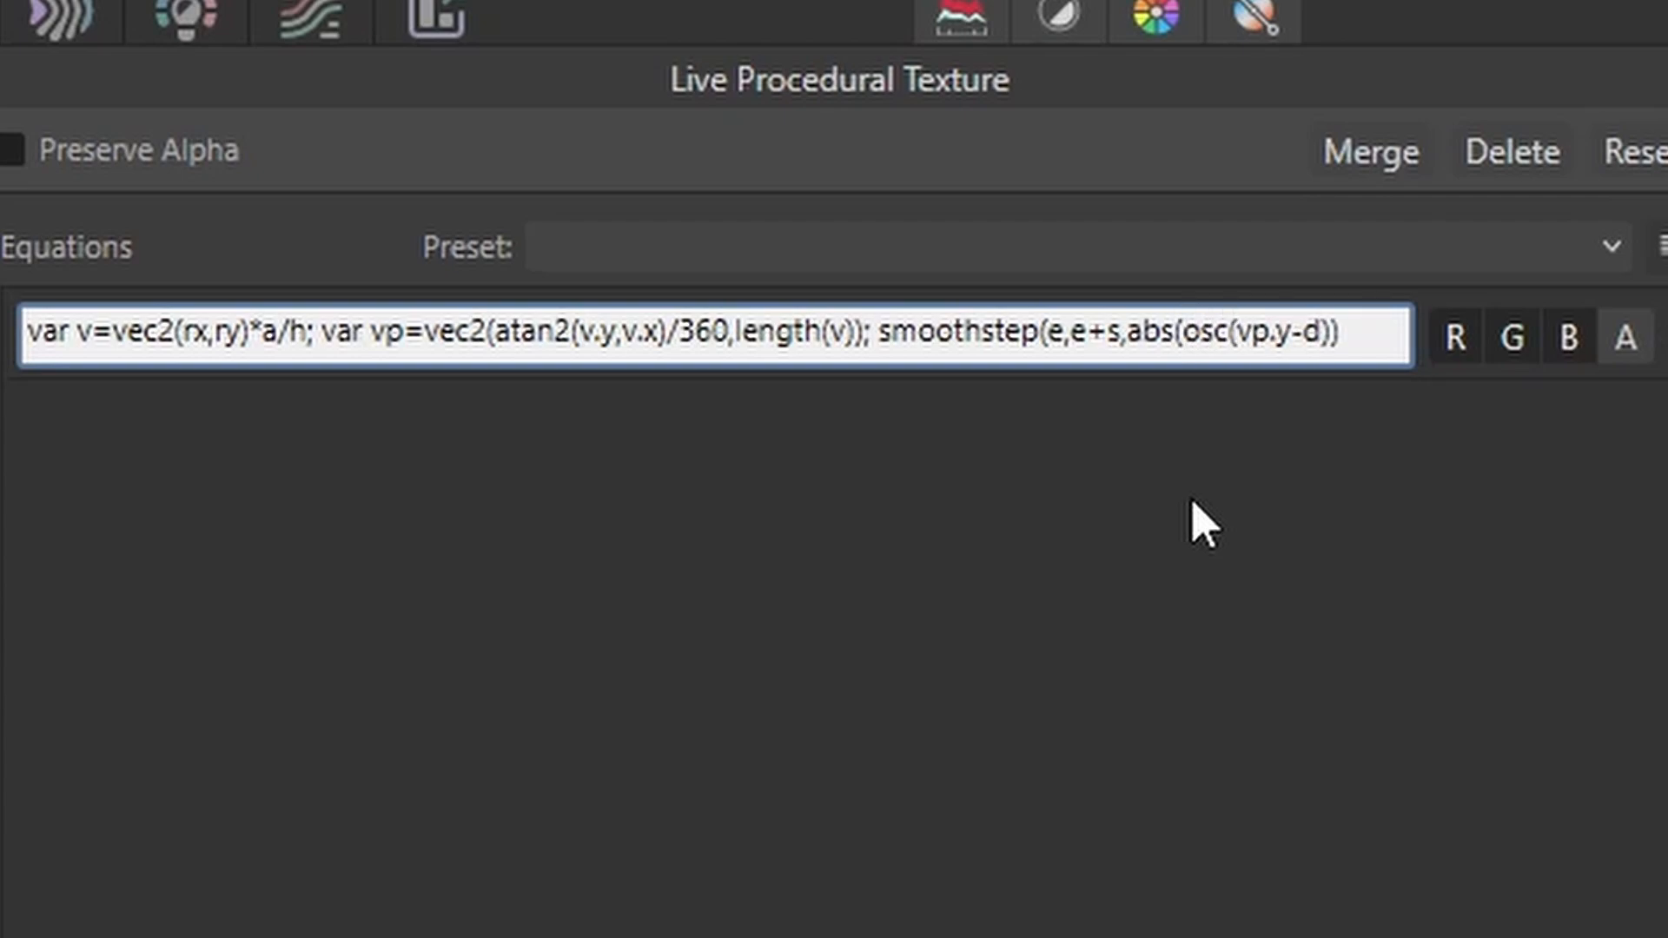
type("vp")
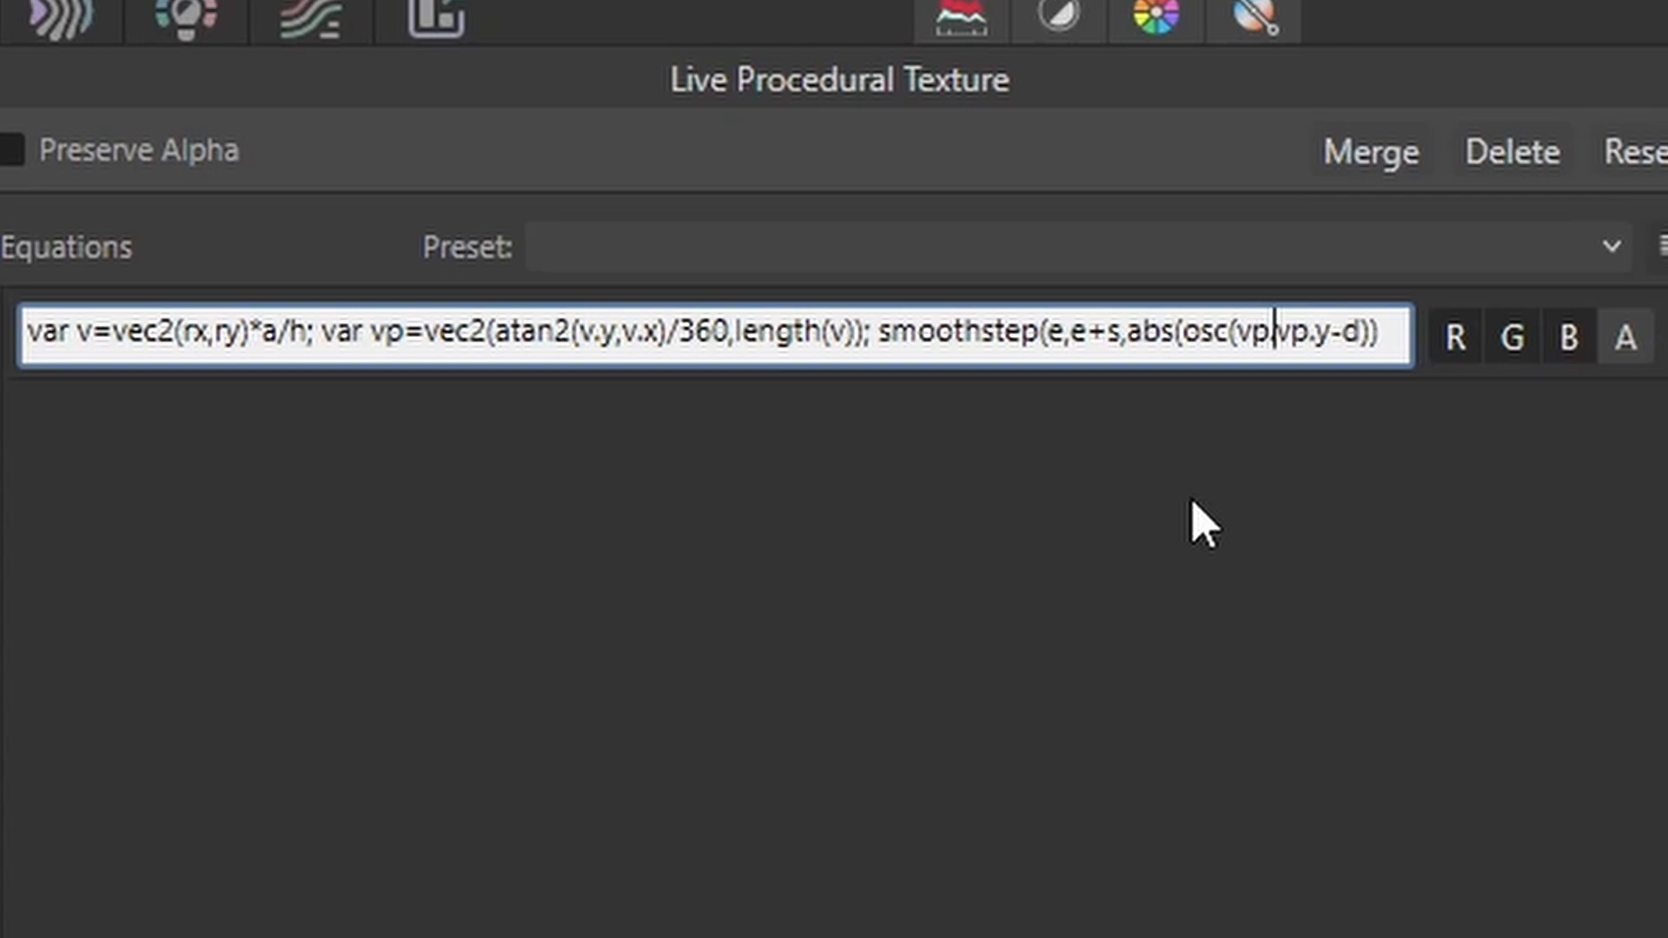
type(".x)")
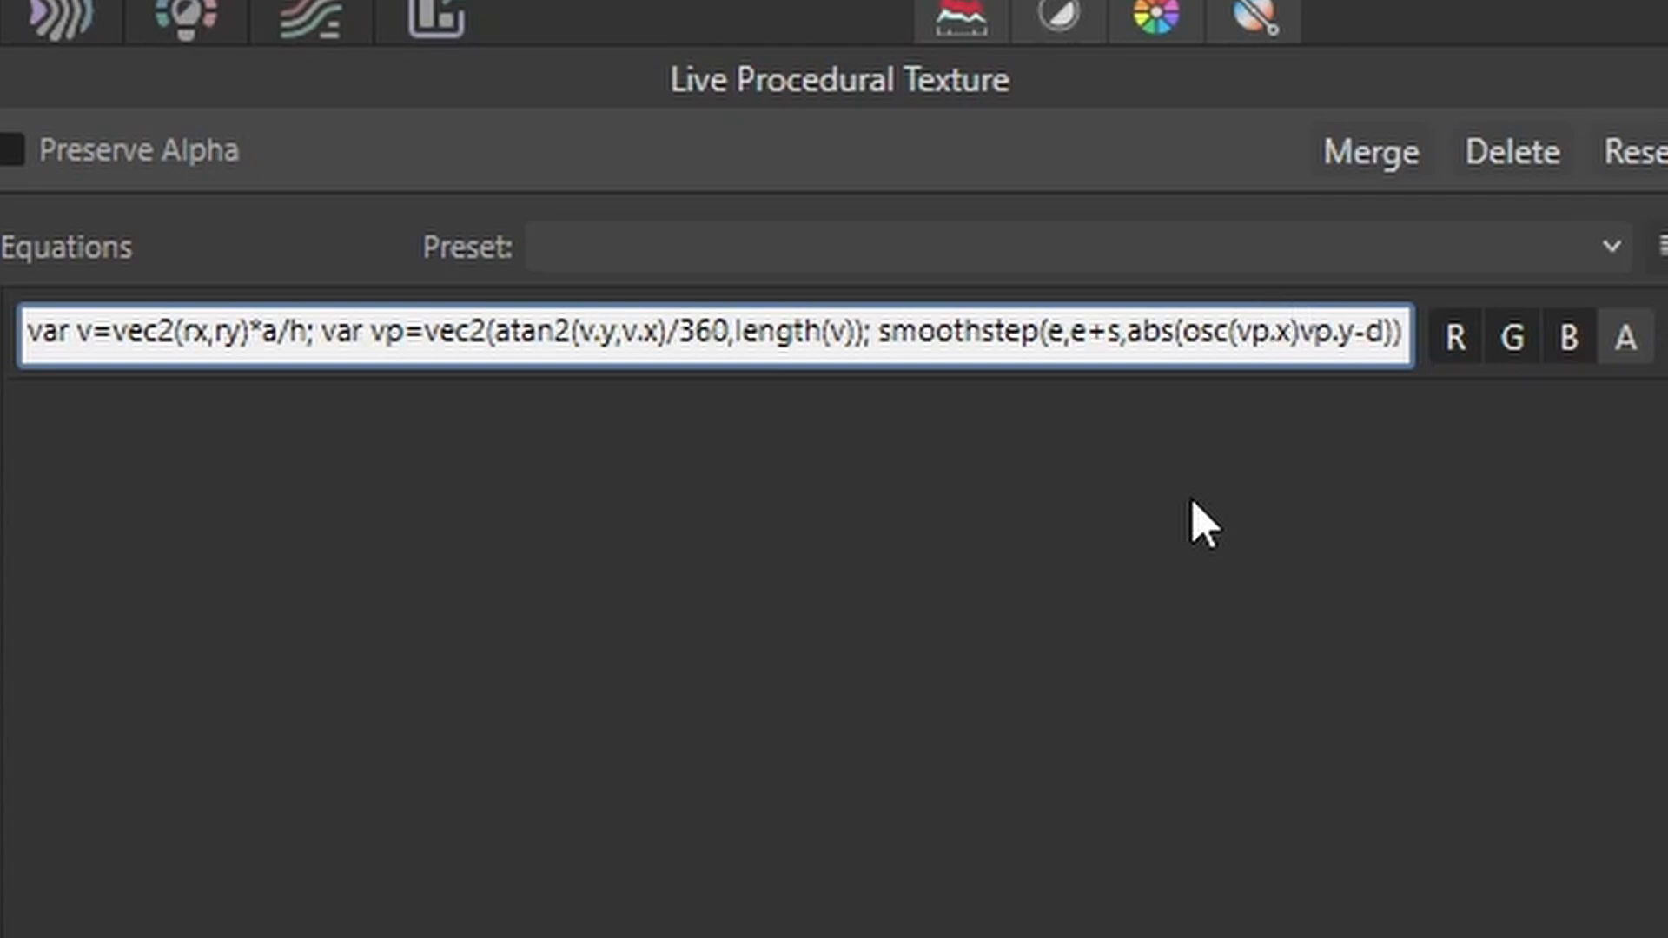
type("+")
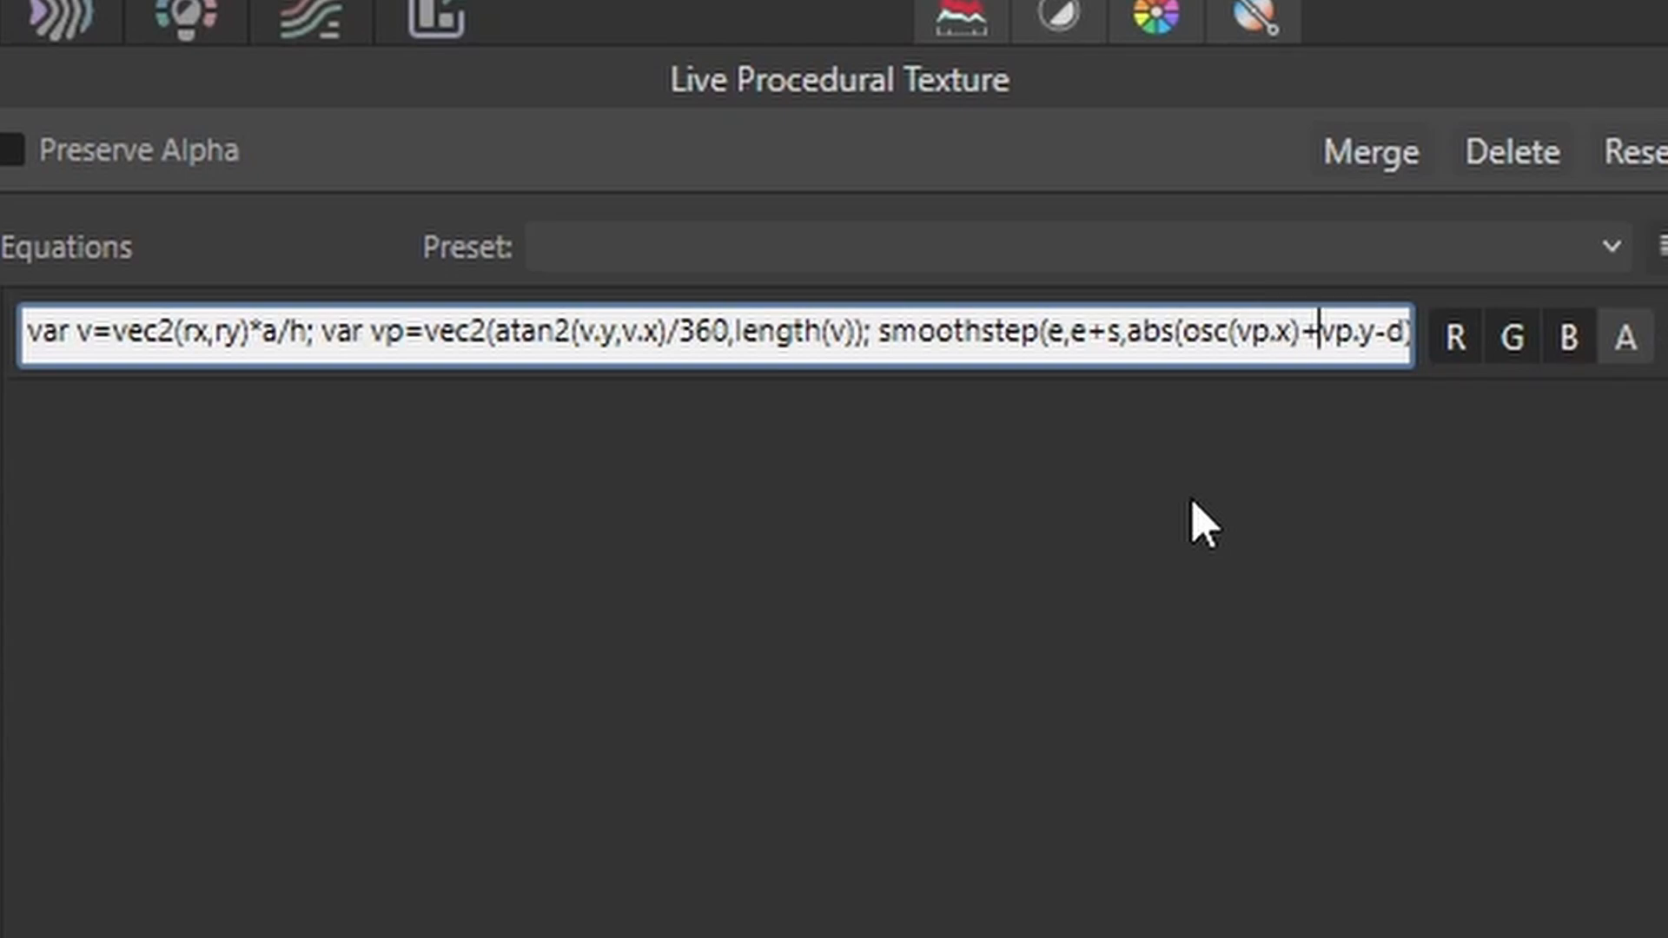
key("Return")
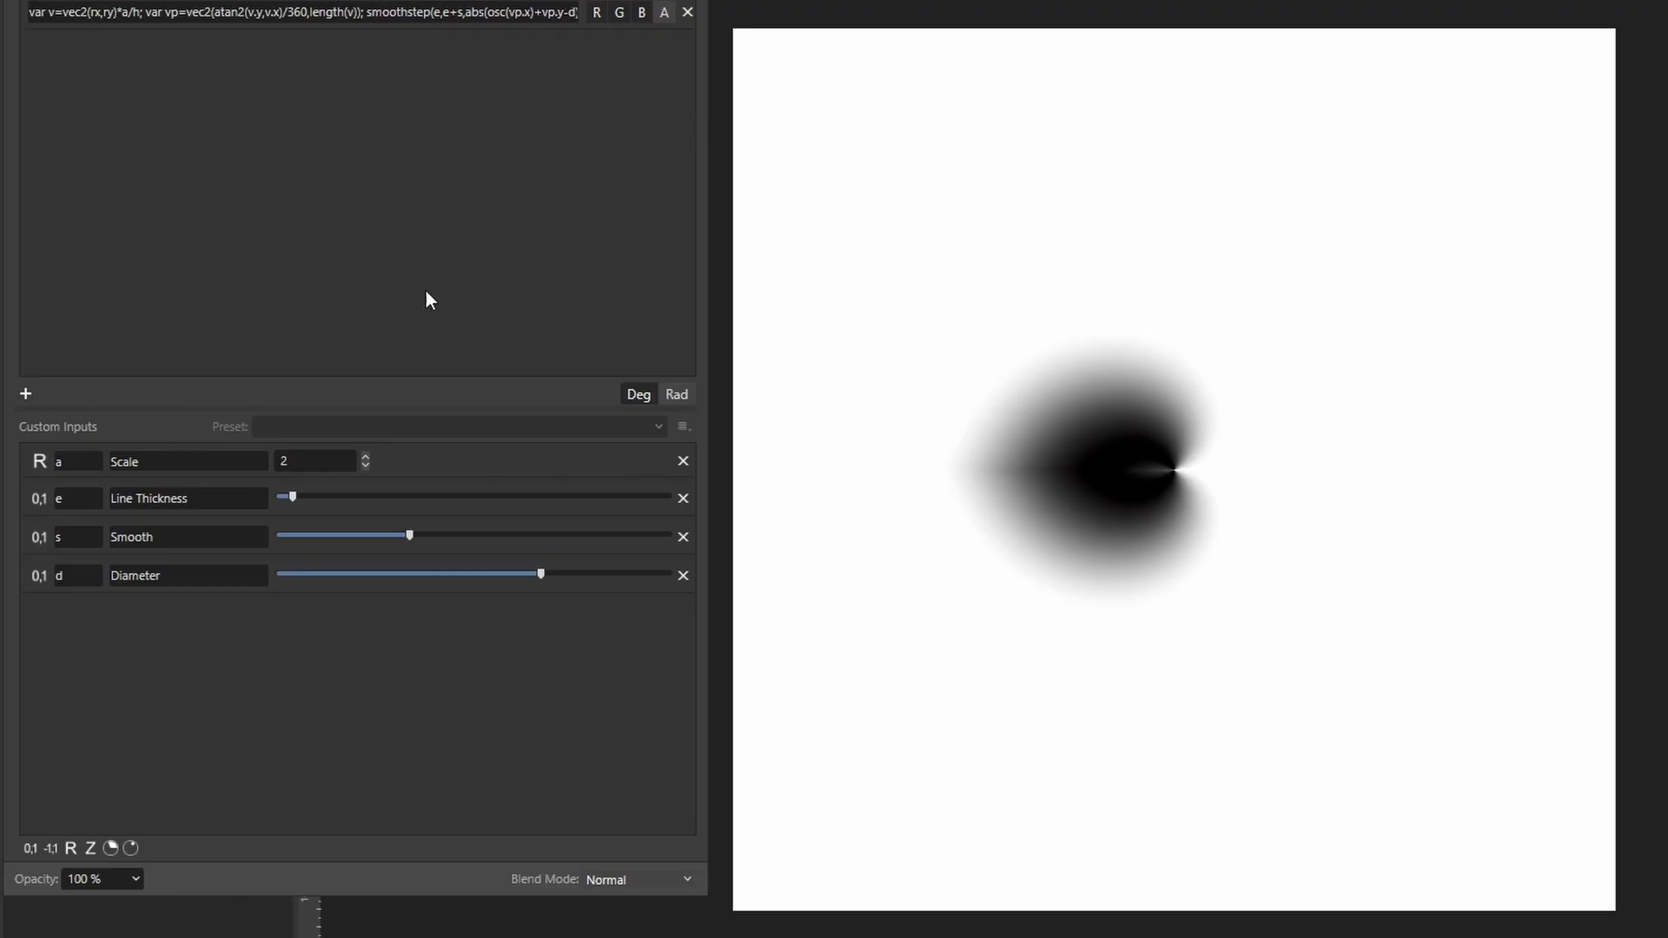
Add a real-number custom input b and describe it as Points.
left_click(70, 848)
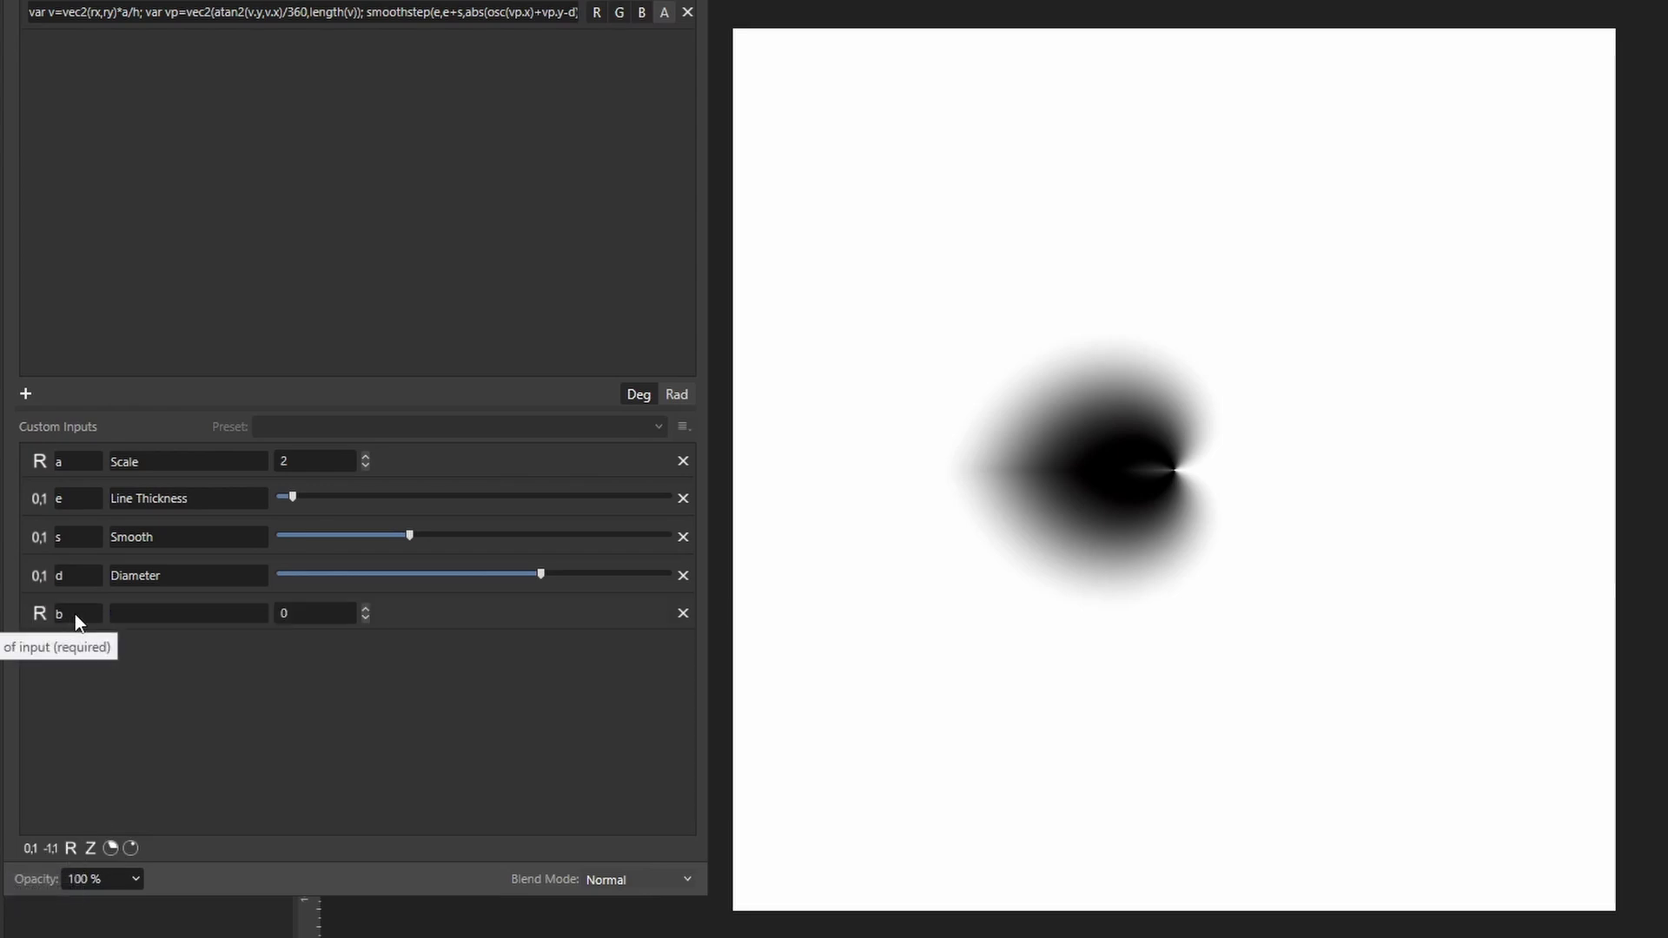
left_click(139, 613)
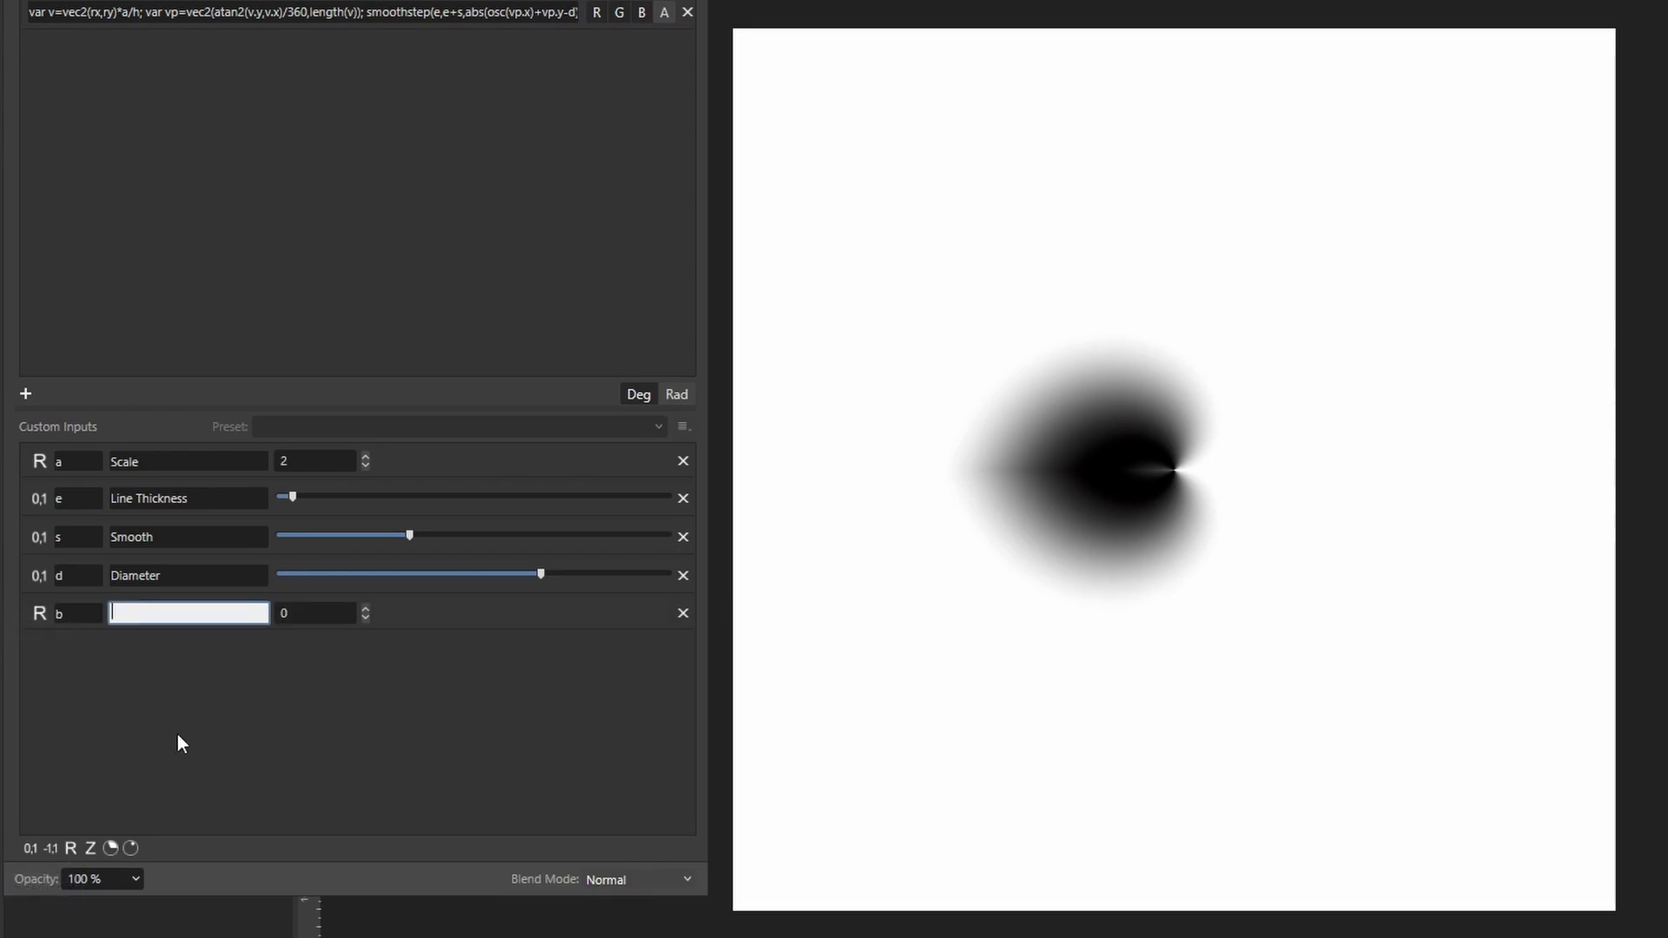
type("P")
type("oints")
Multiply the angle by b in the equation so the oscillation reads osc(b*vp.x).
type("b")
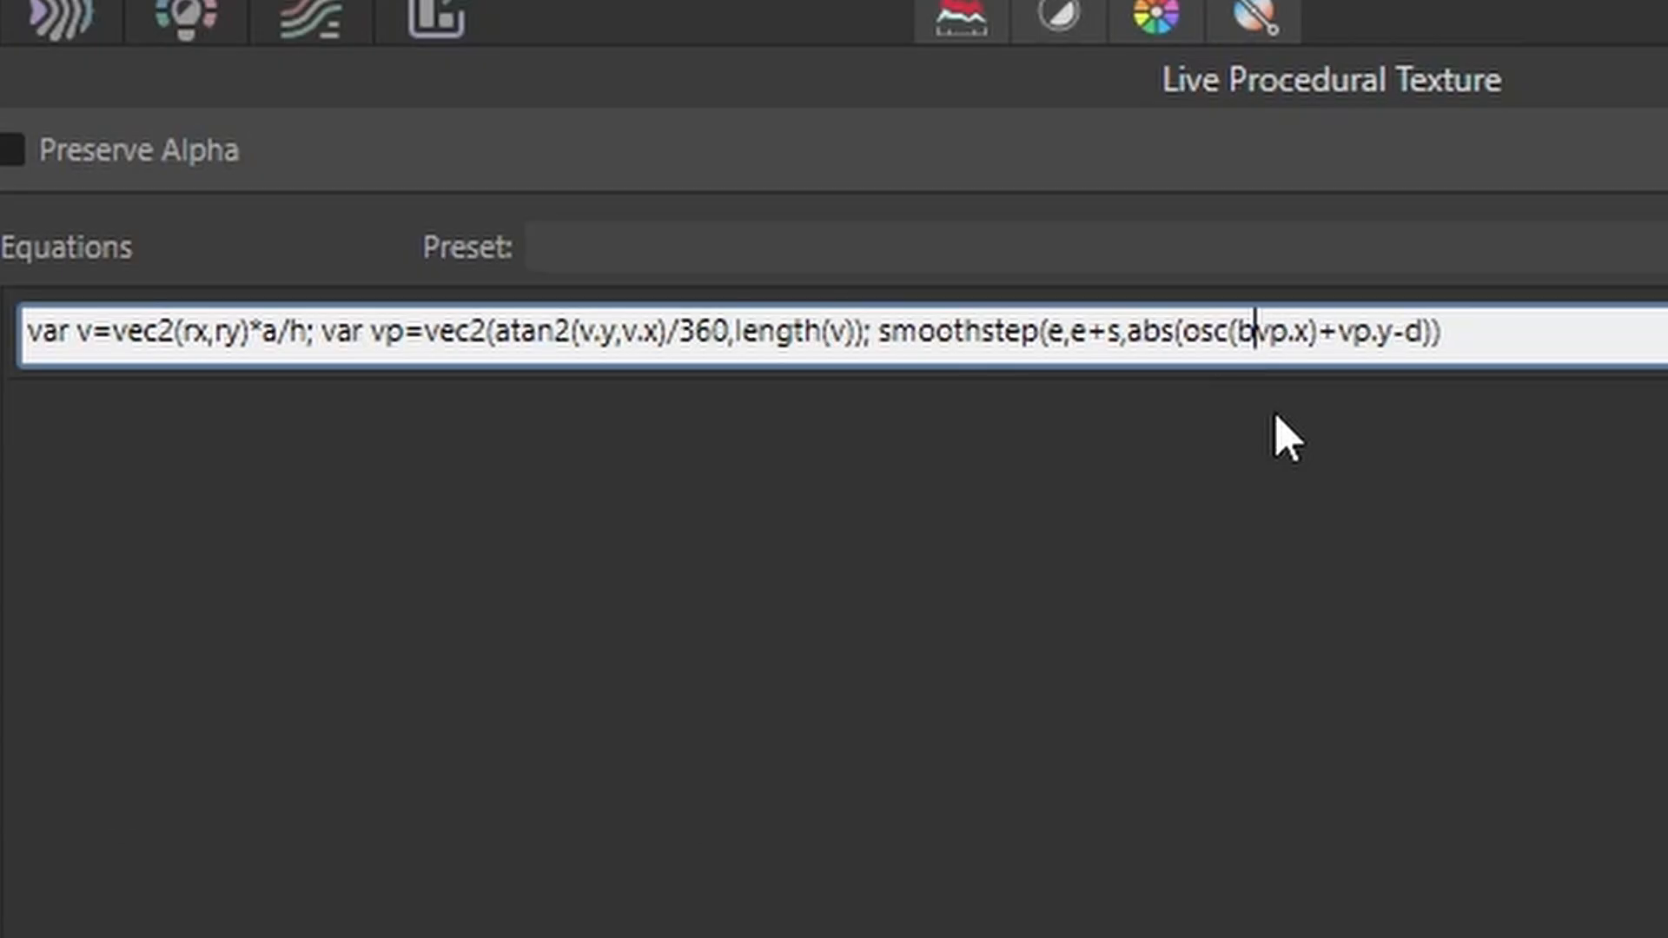
key("BackSpace")
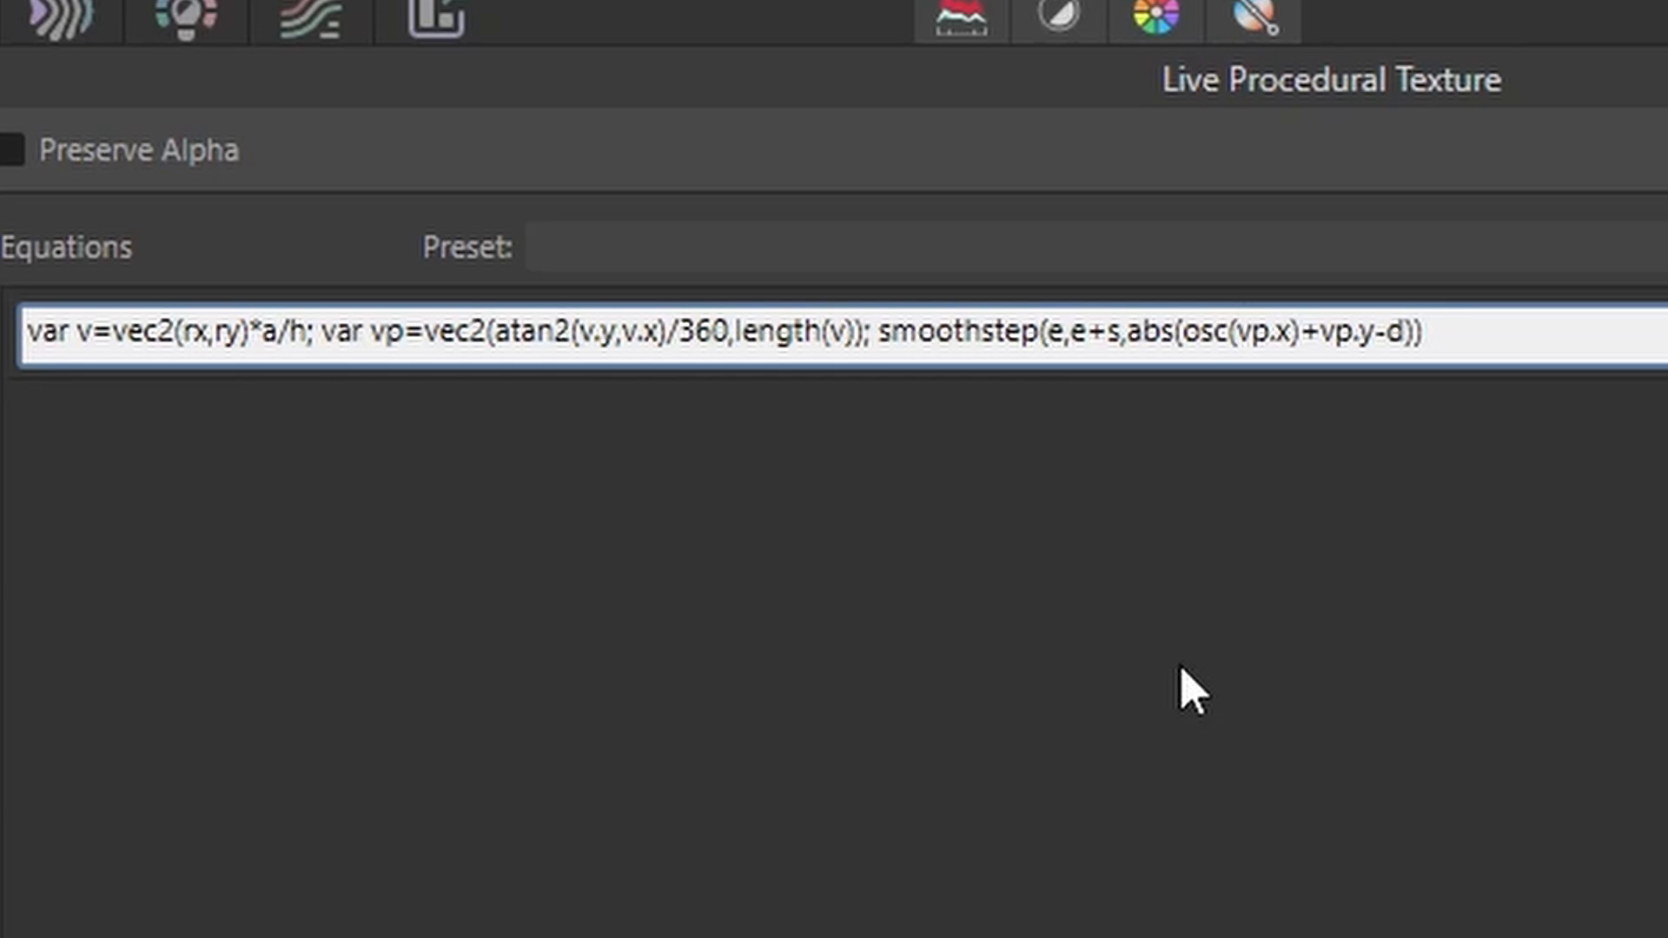
type("b*")
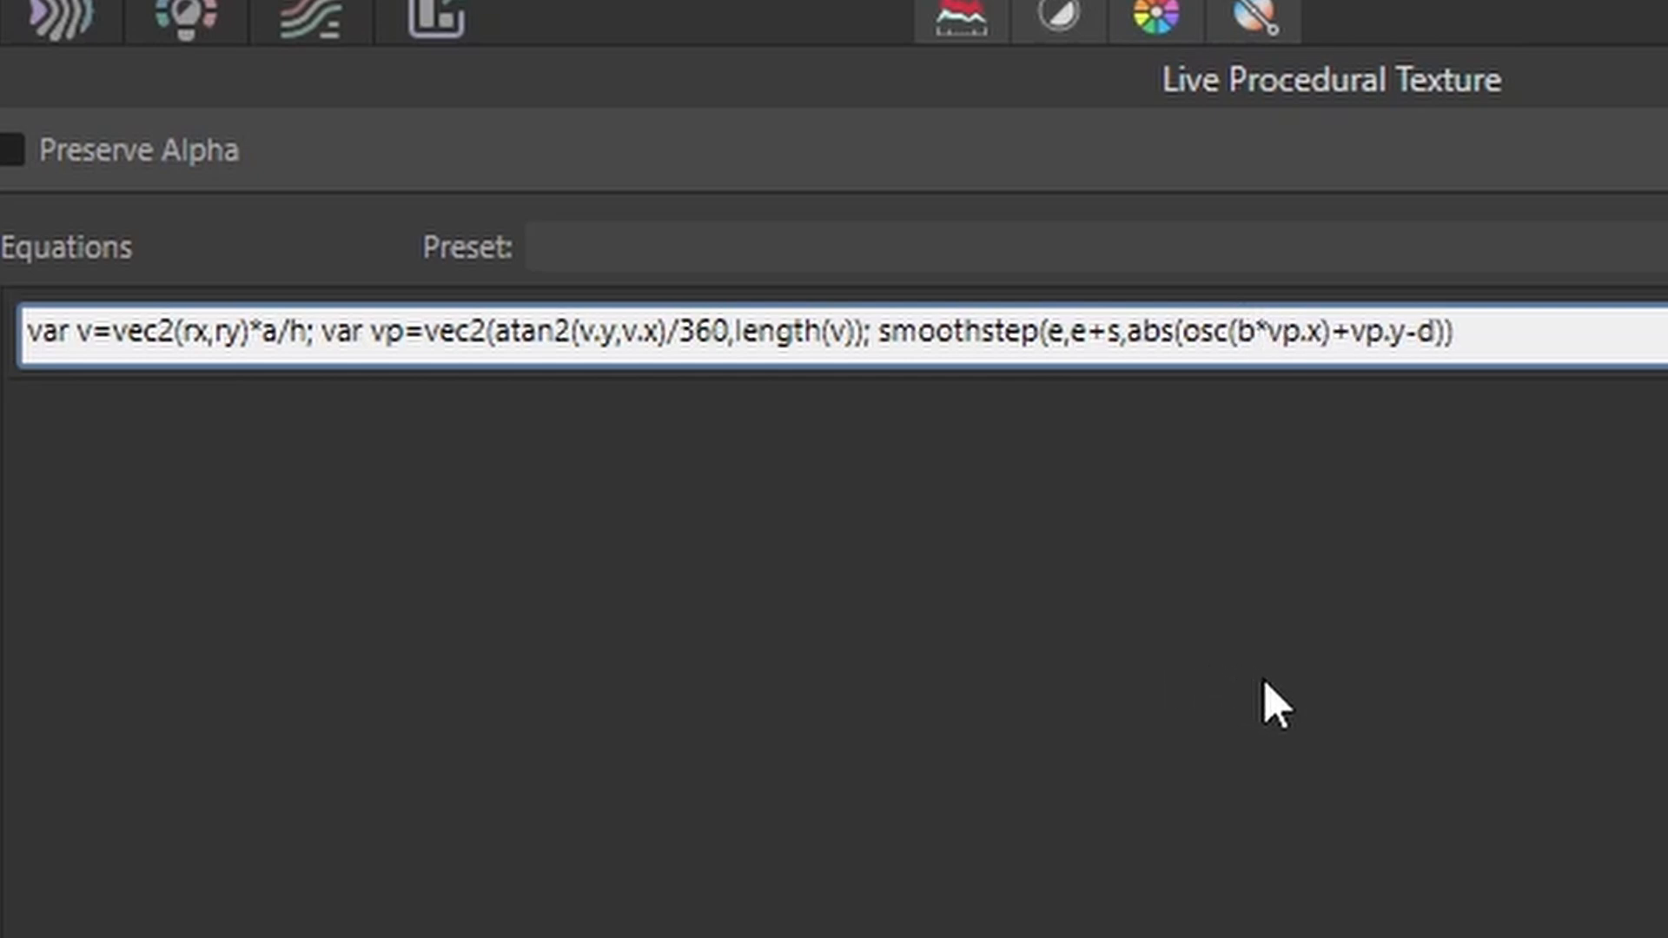
key("Return")
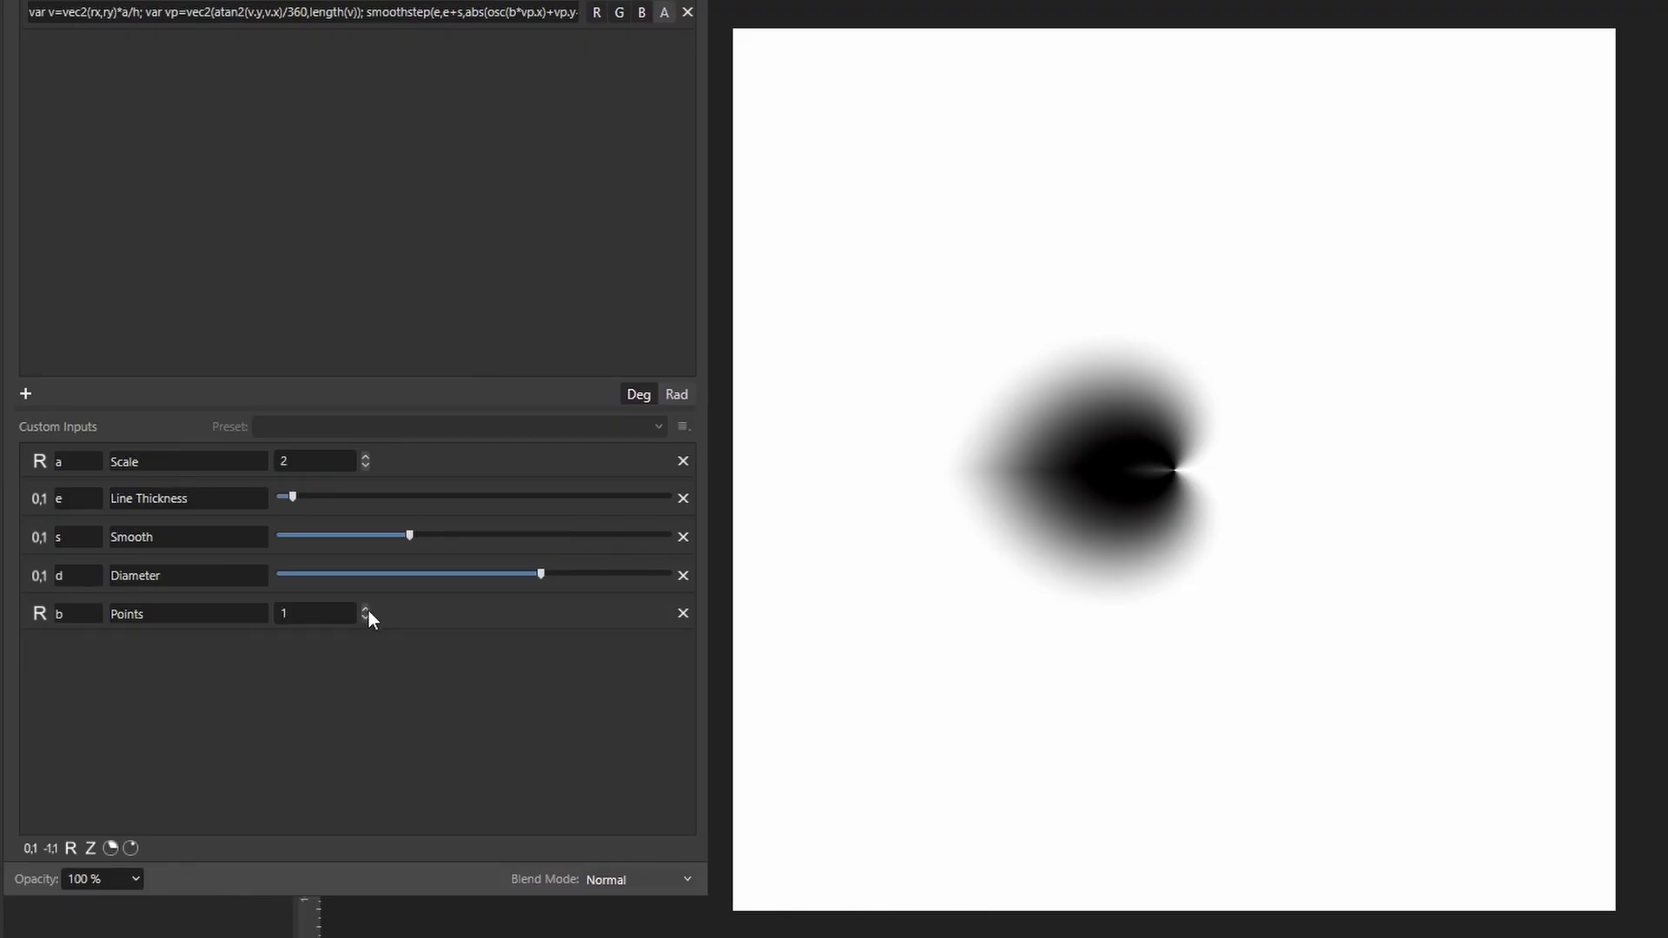
Raise the Points input to 11 to turn the shape into a multi-petalled flower.
left_click(368, 611)
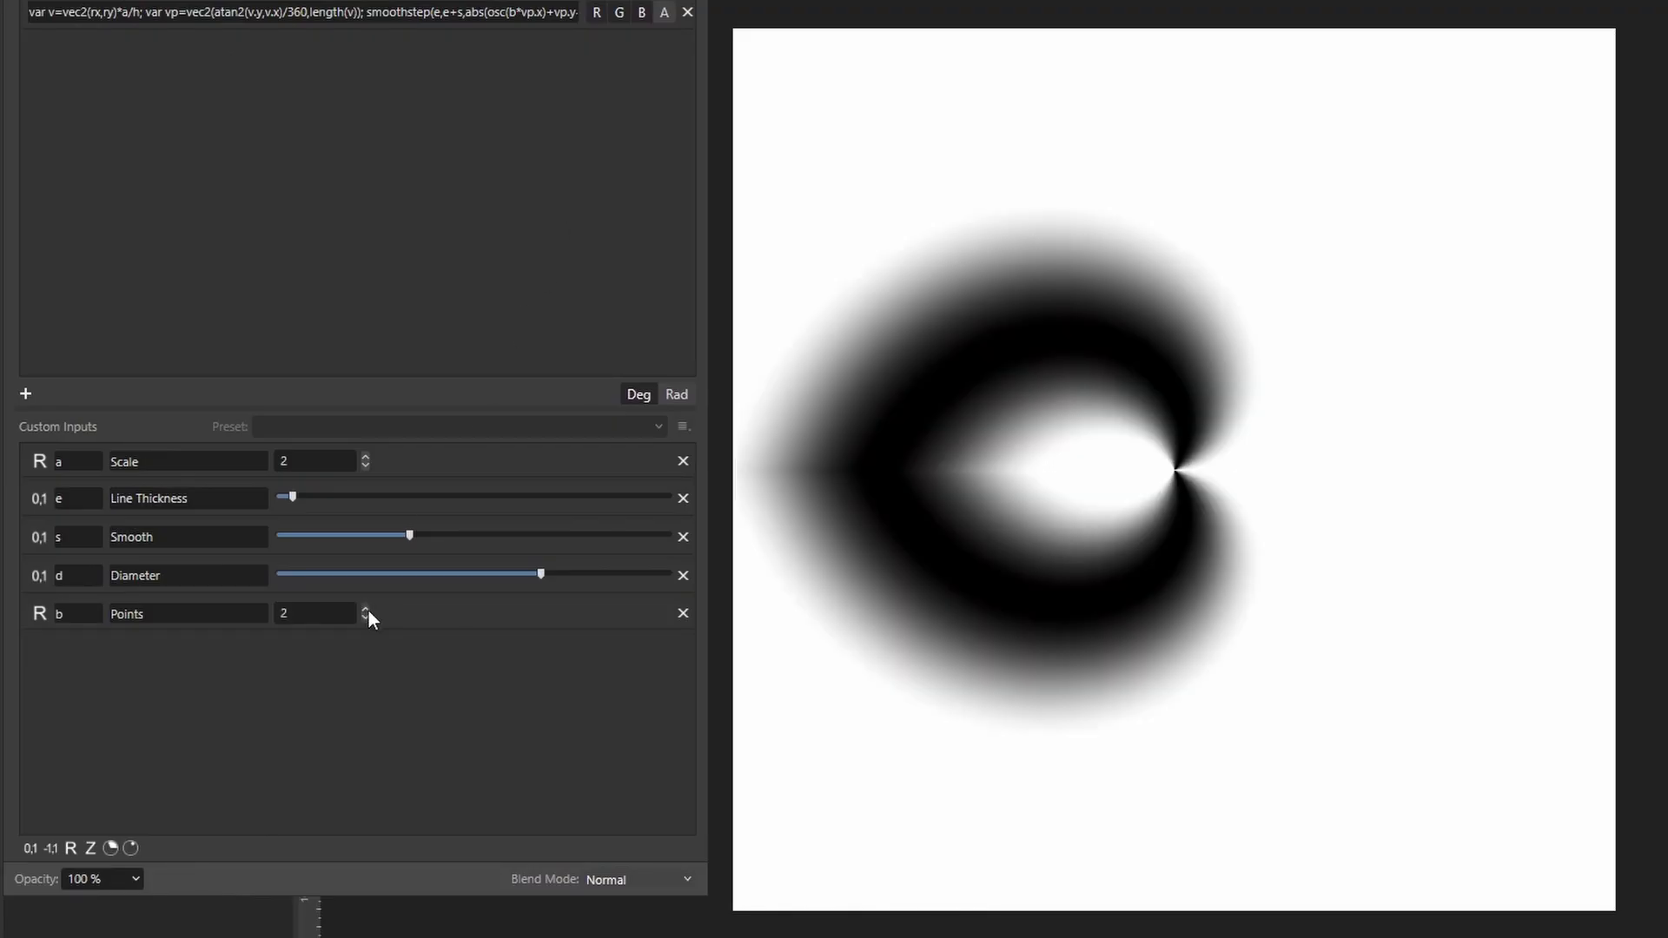
left_click(369, 612)
left_click(368, 612)
left_click(368, 612)
left_click(368, 611)
left_click(368, 611)
left_click(368, 611)
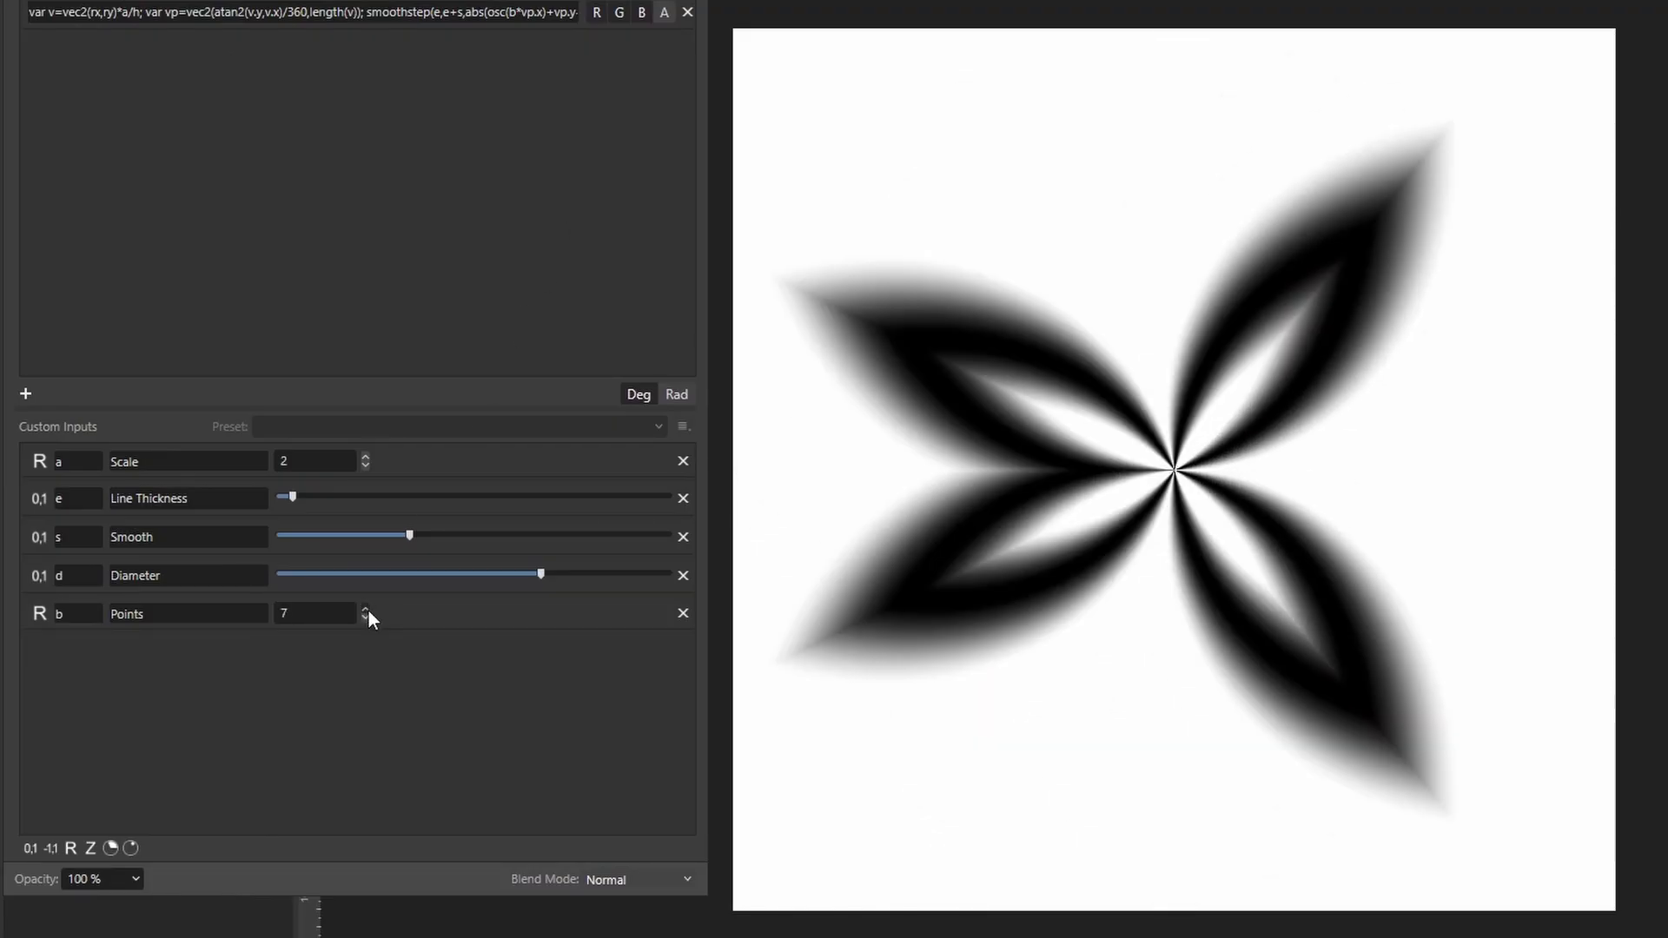
left_click(368, 611)
left_click(368, 611)
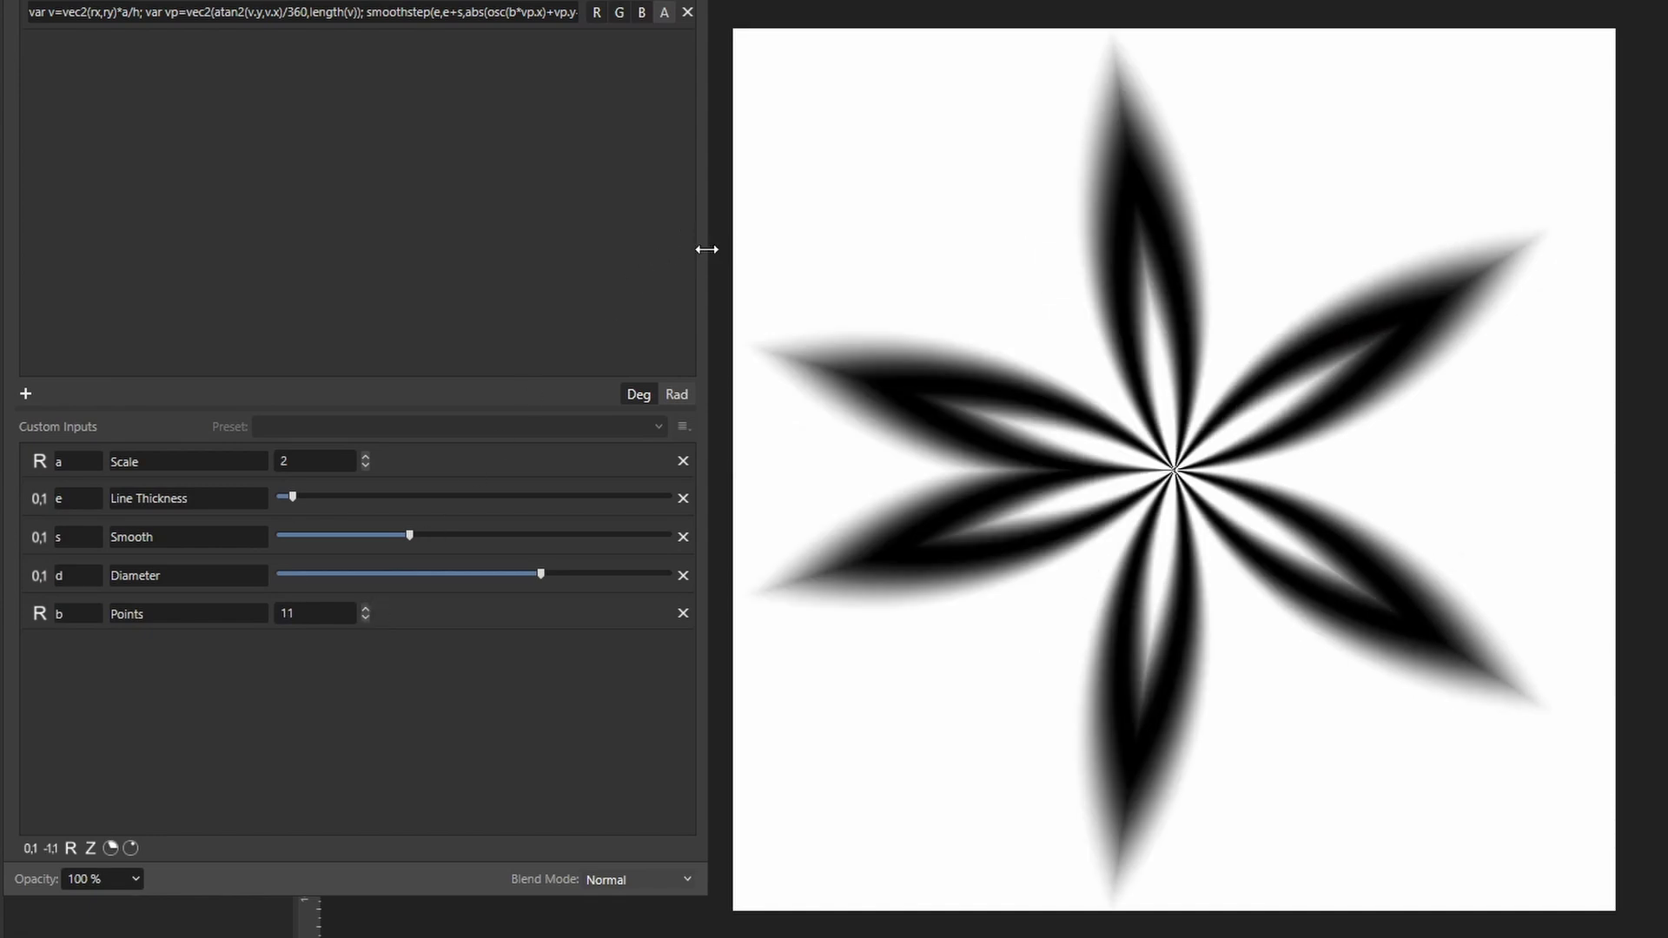
Insert 2* before b in the equation so the oscillation reads osc(2*b*vp.x).
left_click_drag(713, 248, 1363, 209)
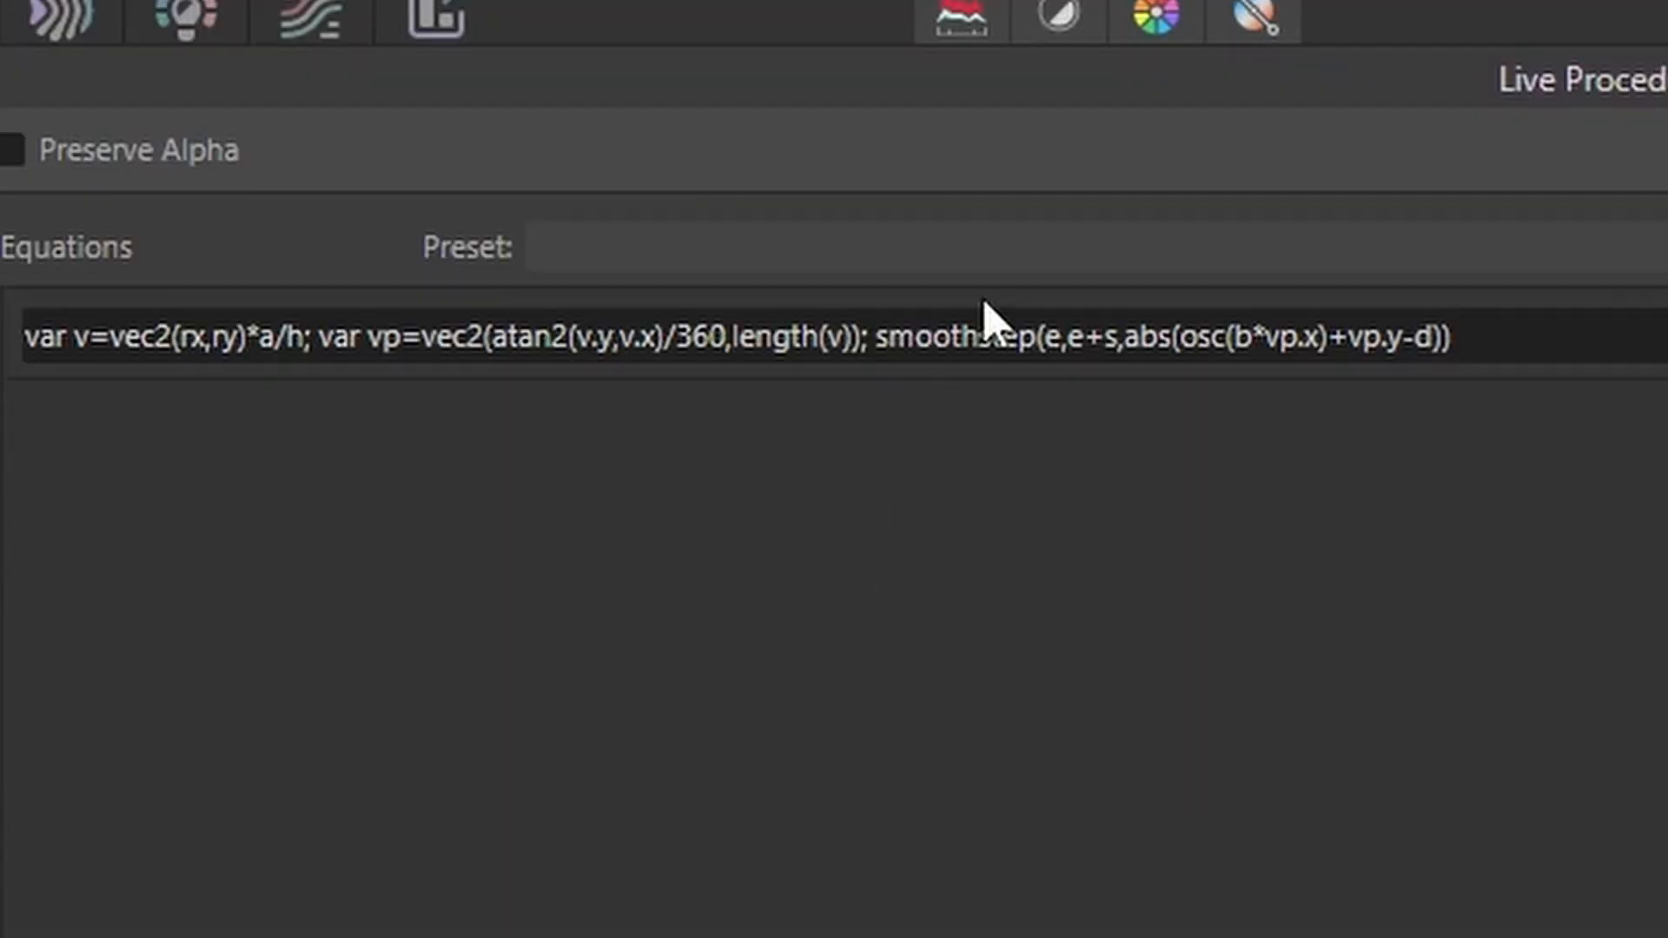
left_click(1249, 347)
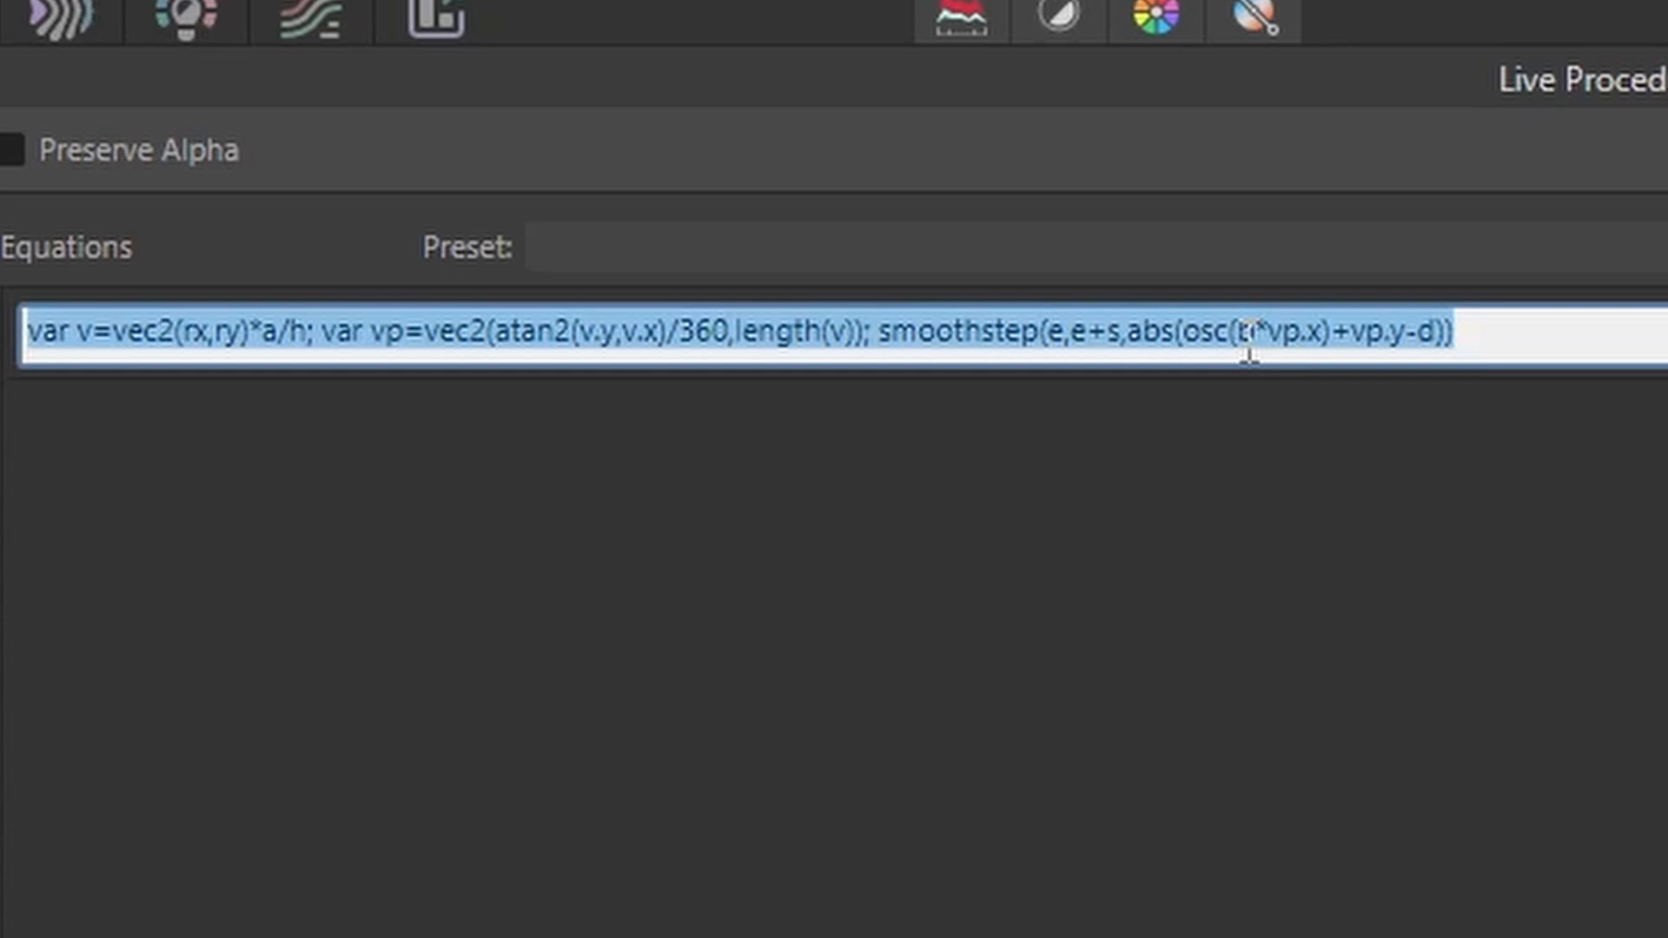
left_click(1248, 347)
type("2*")
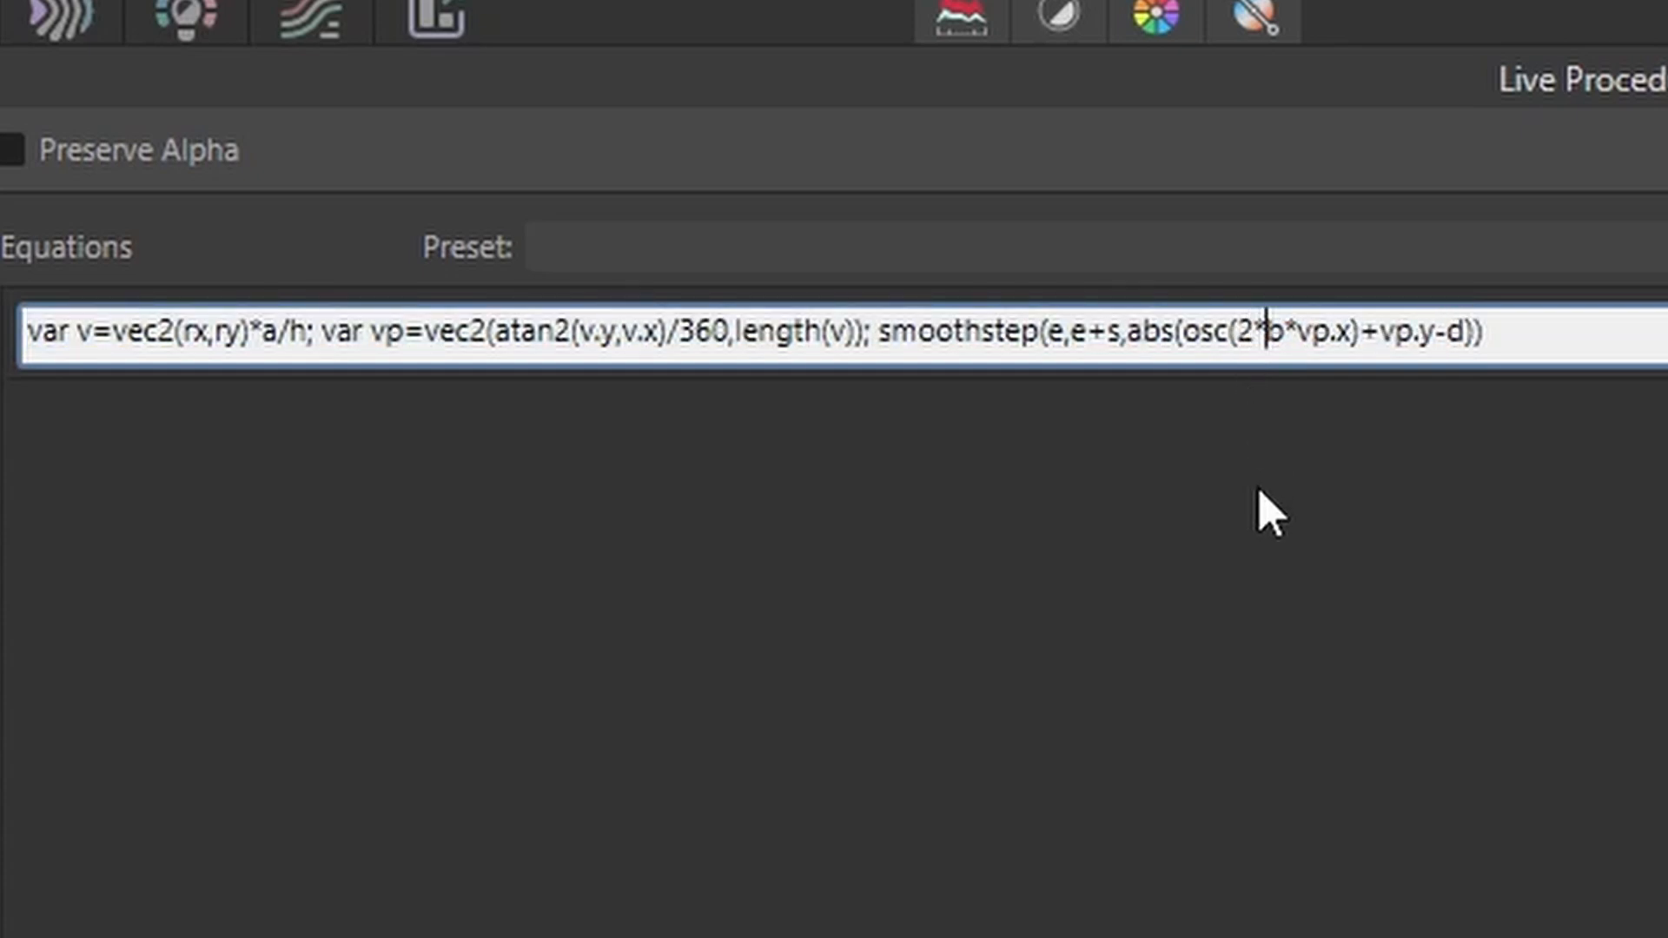
key("Return")
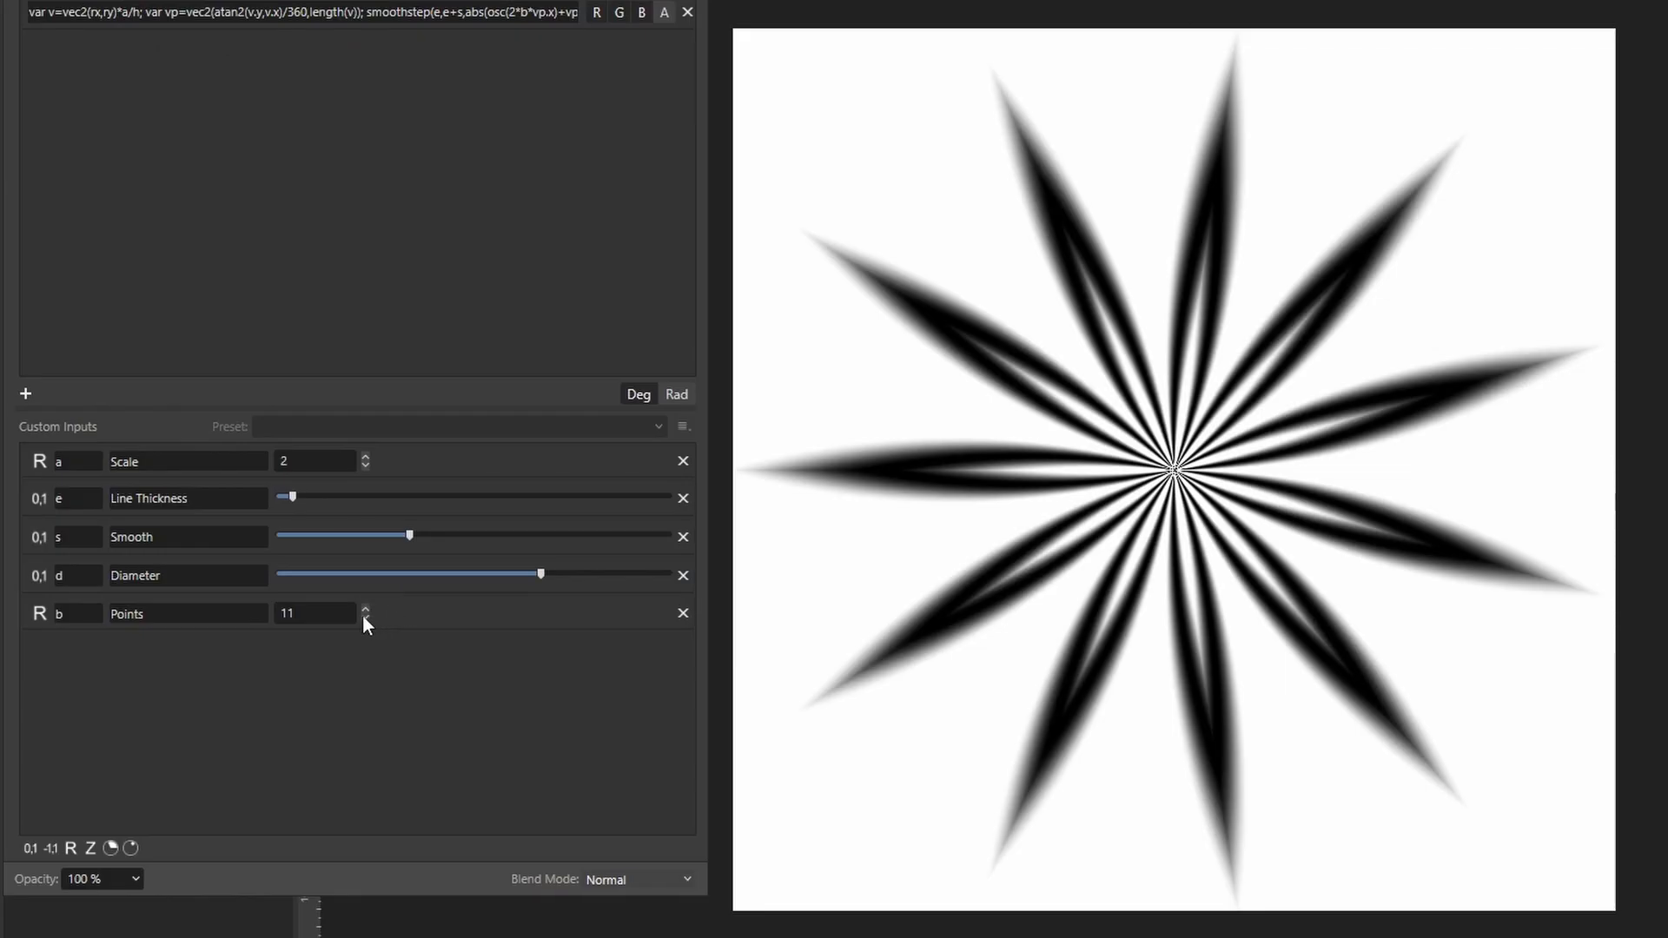
Lower the Points input to 3 to try a three-petal flower.
left_click(365, 619)
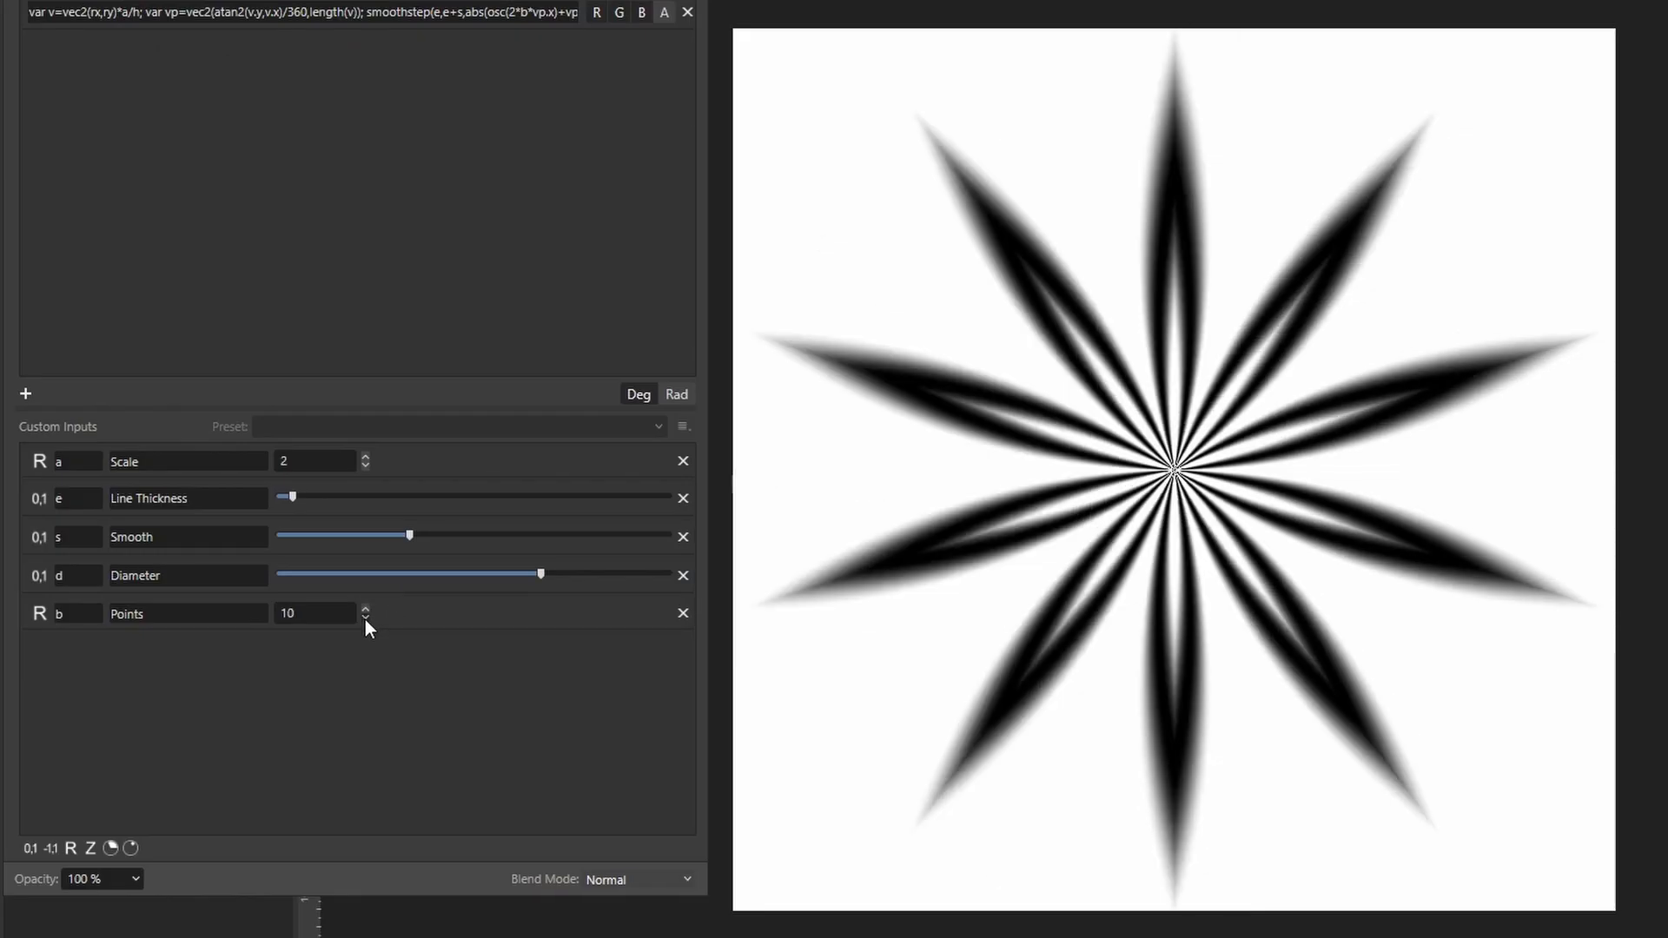
left_click(365, 619)
left_click(365, 618)
left_click(365, 619)
left_click(365, 618)
left_click(364, 619)
left_click(365, 619)
left_click(364, 619)
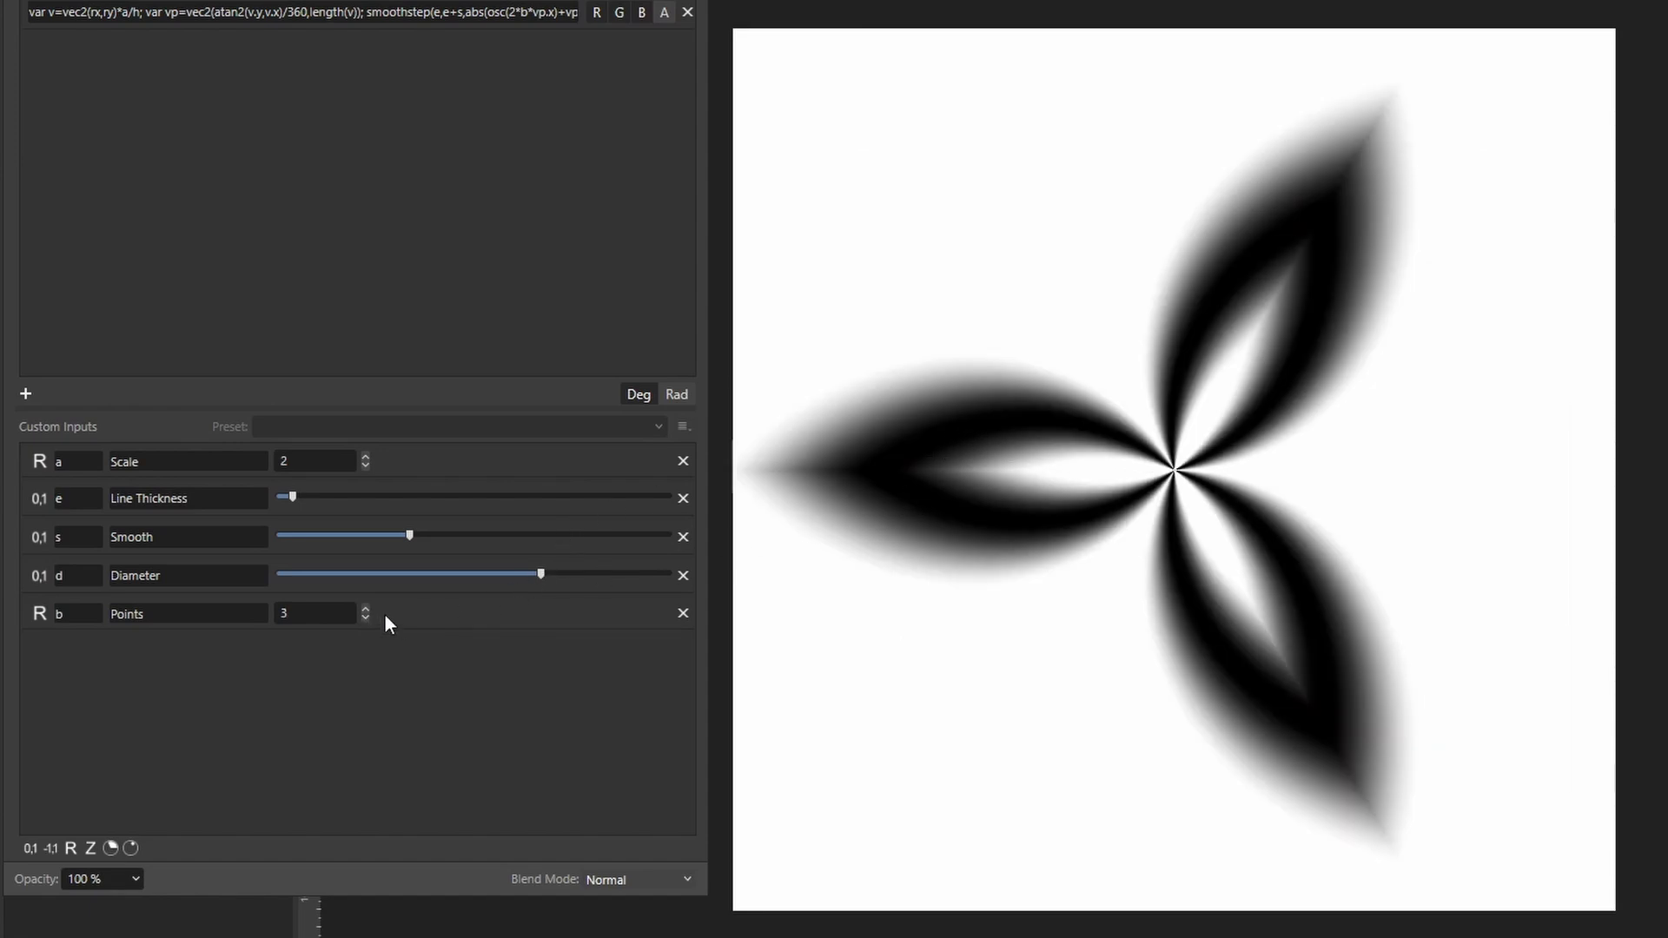
Raise the Points input one at a time to 9.
left_click(365, 609)
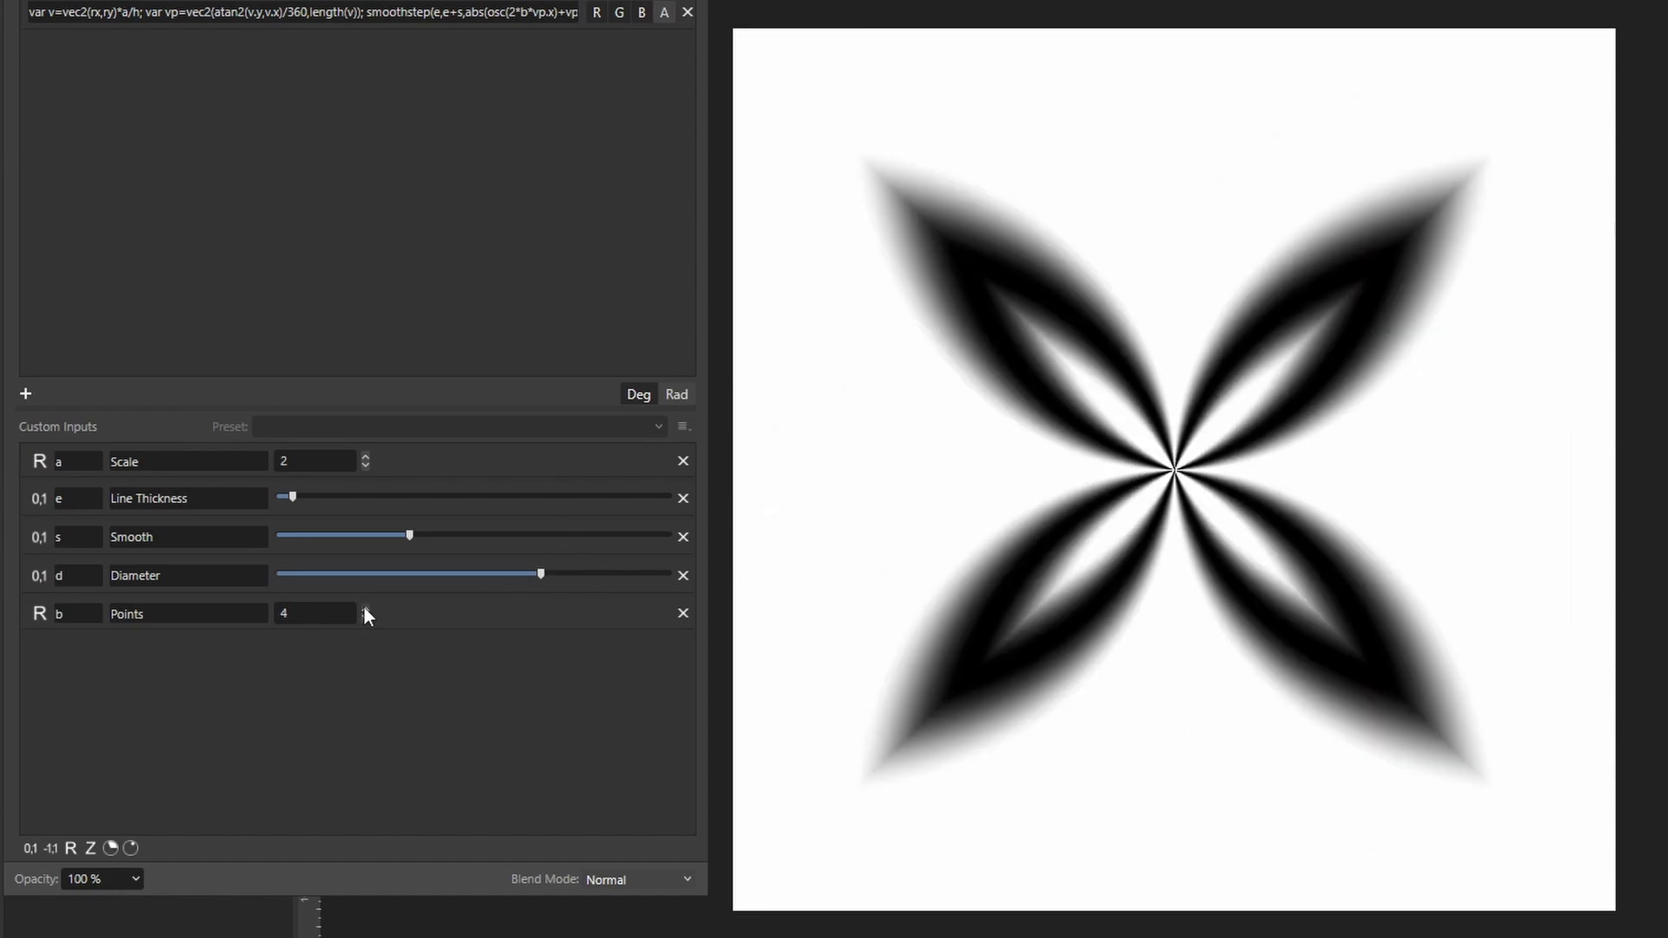
left_click(365, 609)
left_click(365, 609)
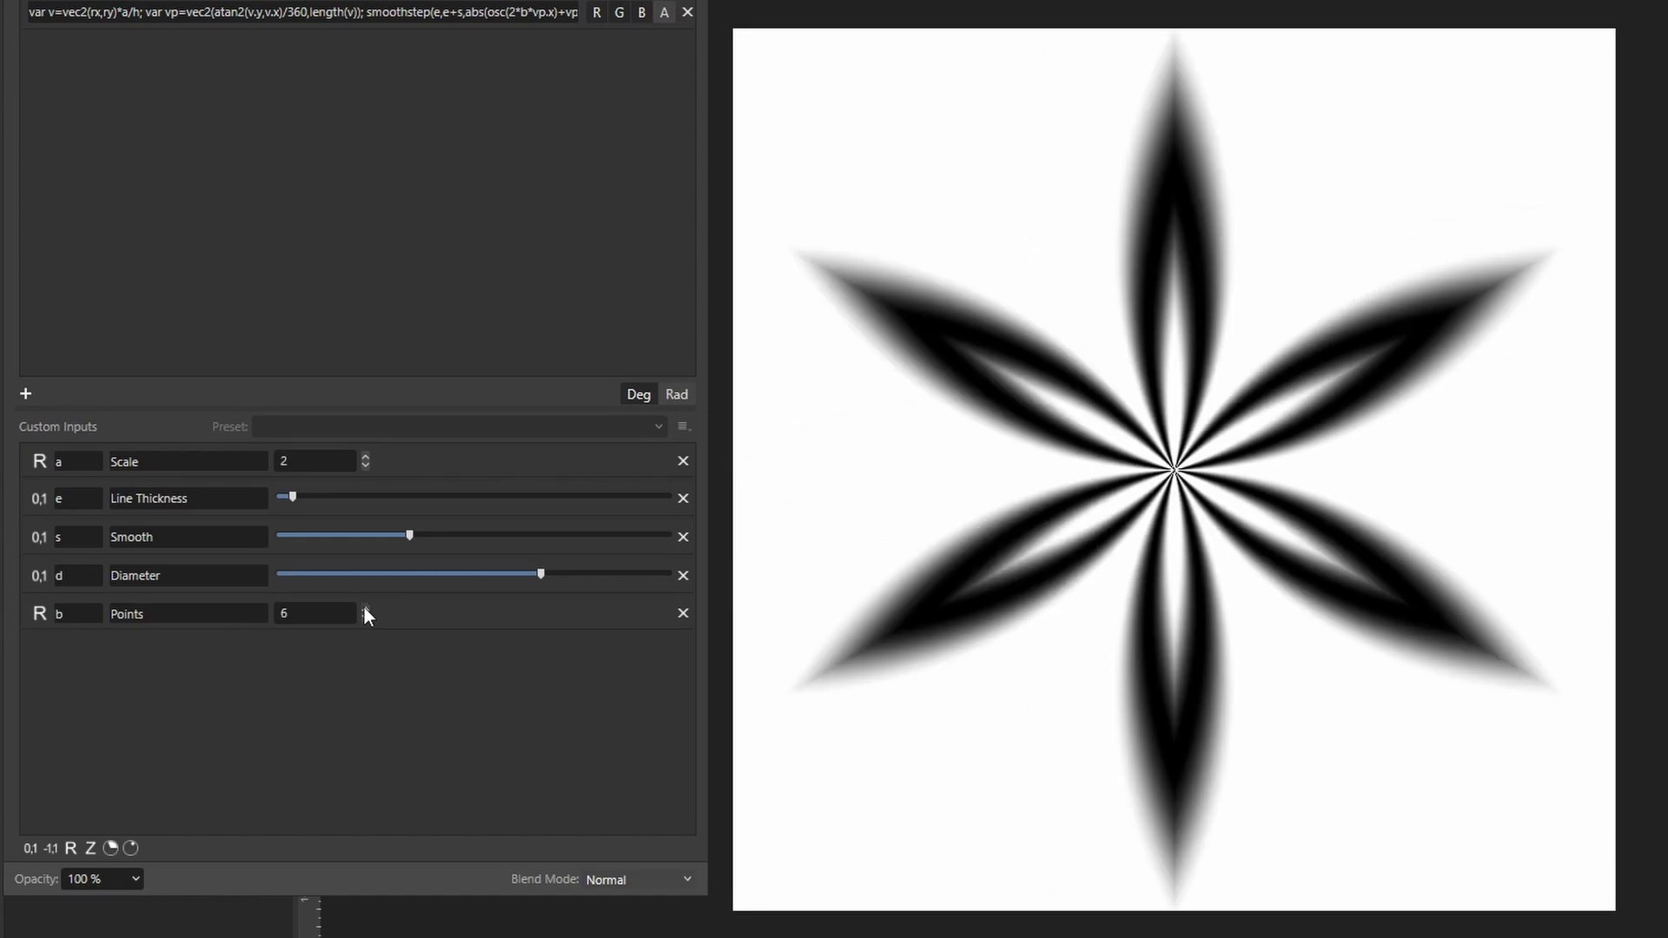
left_click(365, 609)
left_click(365, 609)
left_click(365, 609)
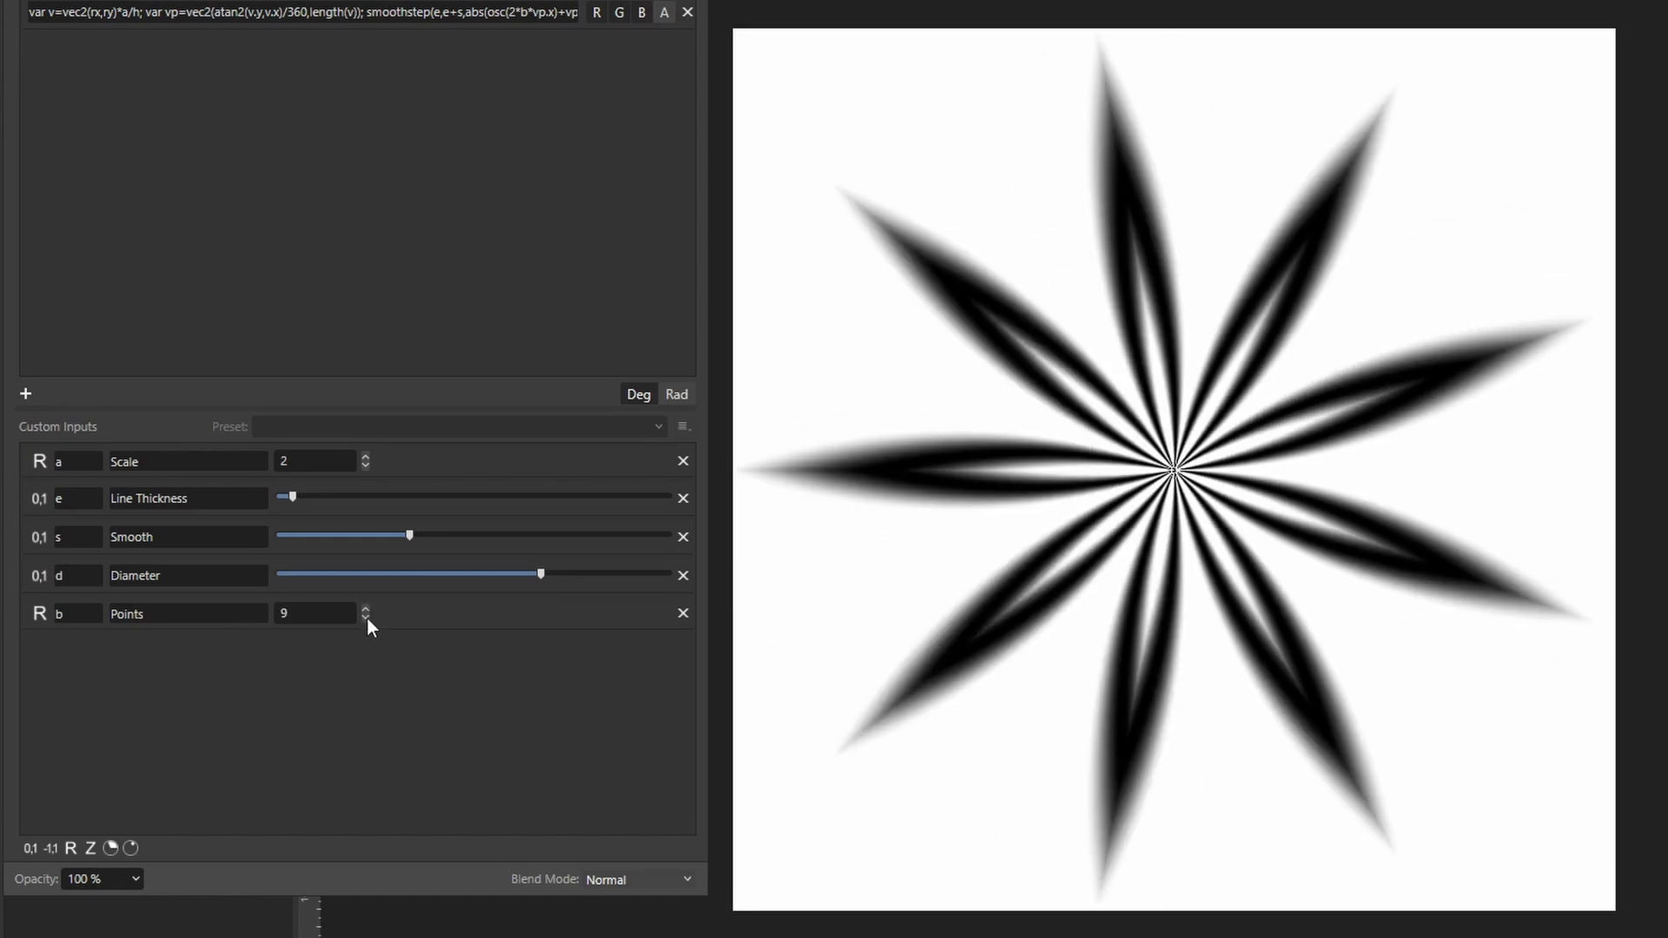
Lower the Points input to 5 for a five-petal flower.
left_click(364, 618)
left_click(365, 618)
left_click(365, 617)
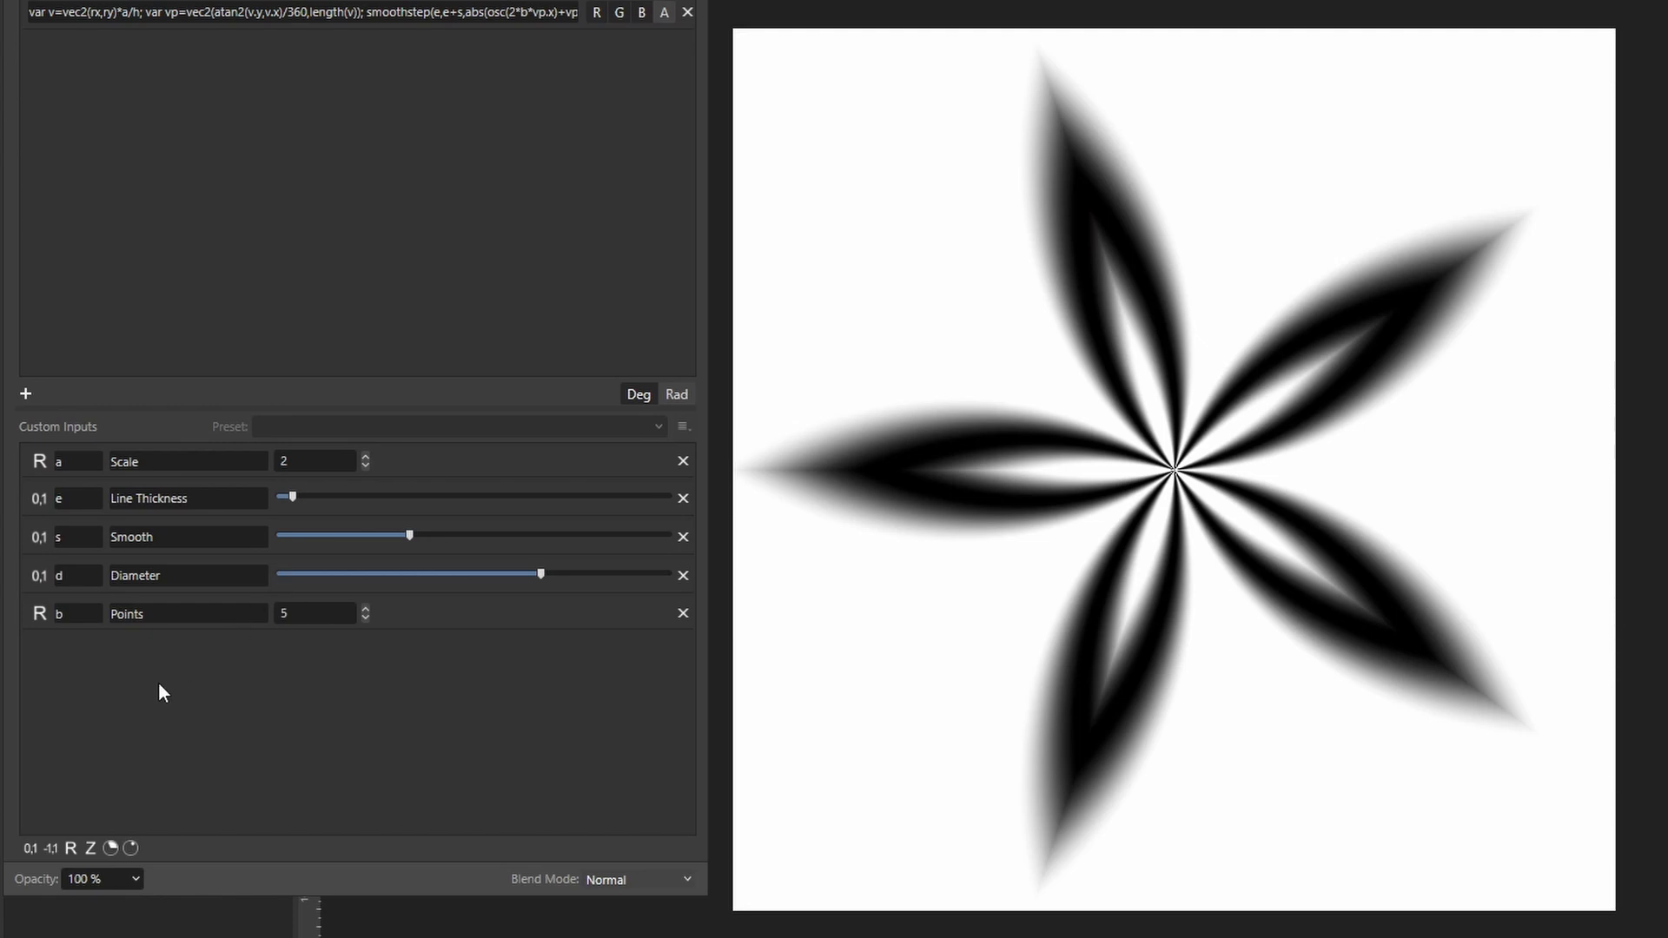
Add an angle dial custom input named th and describe it as Angle.
left_click(110, 848)
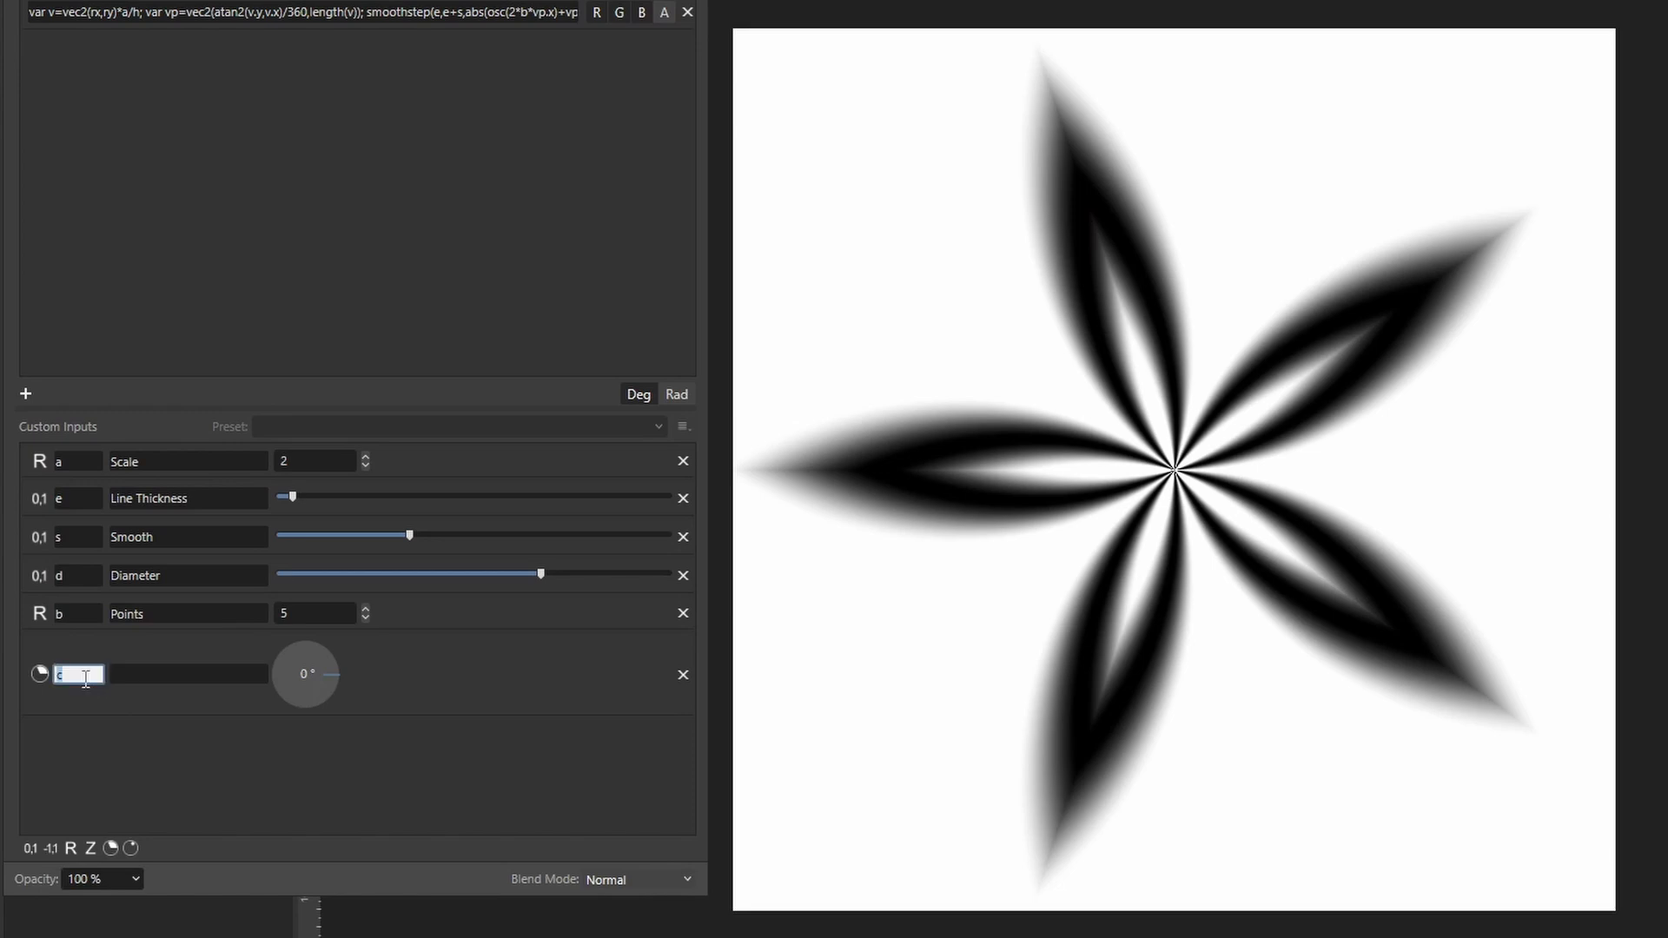
type("th")
key("Return")
left_click(158, 679)
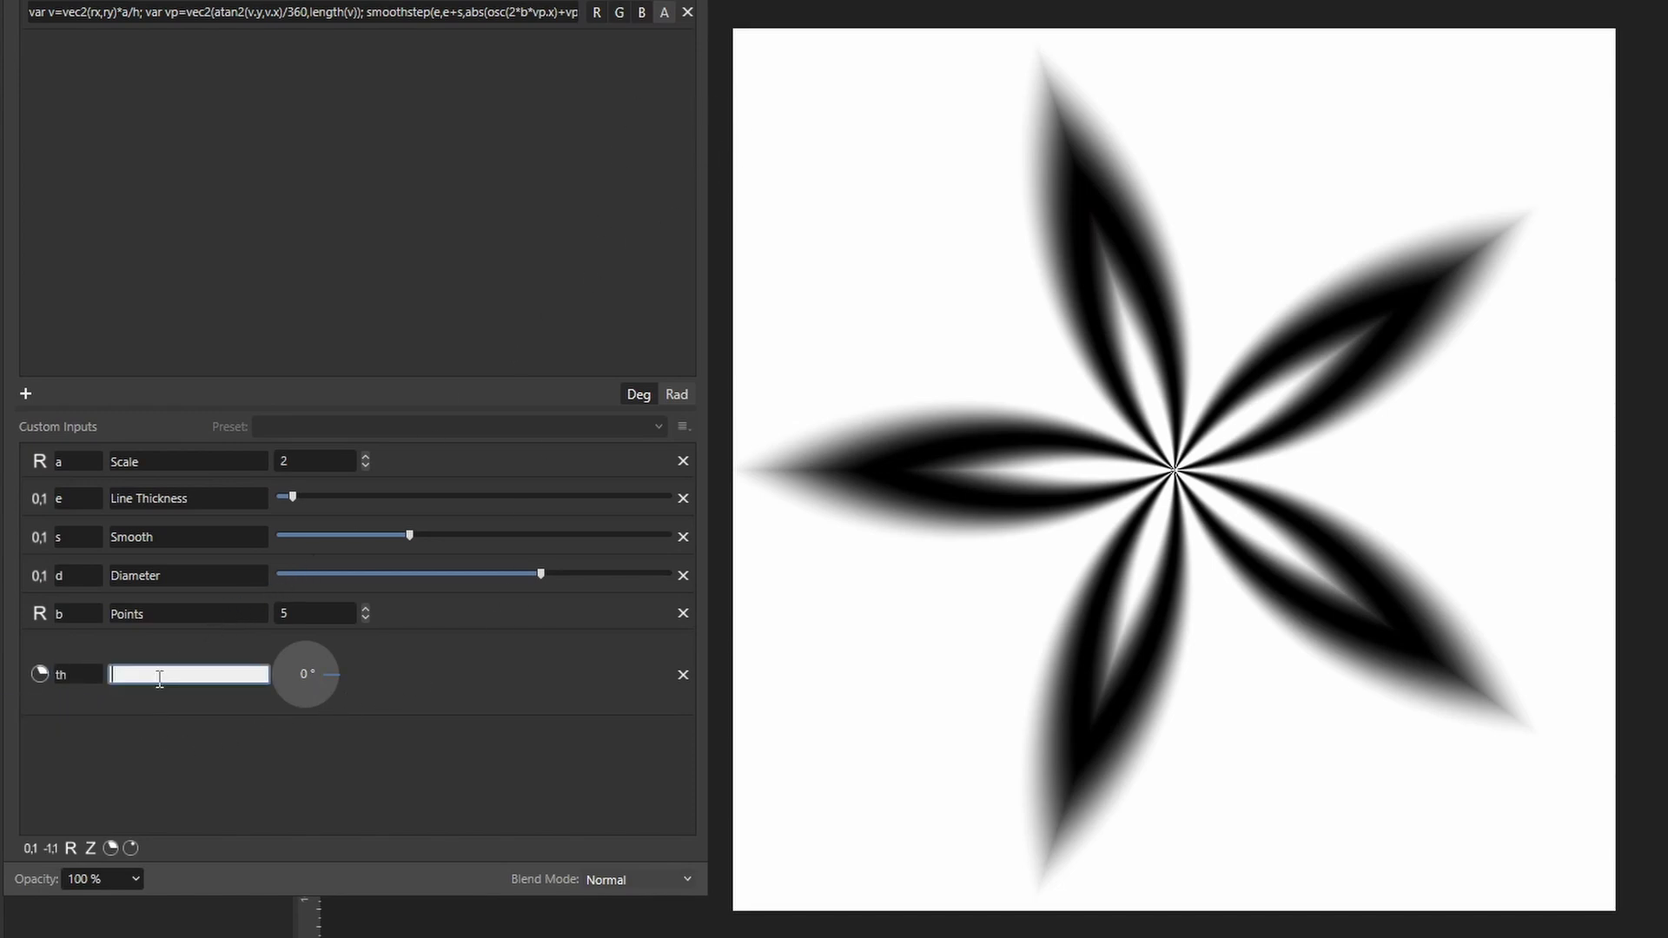
type("Angle")
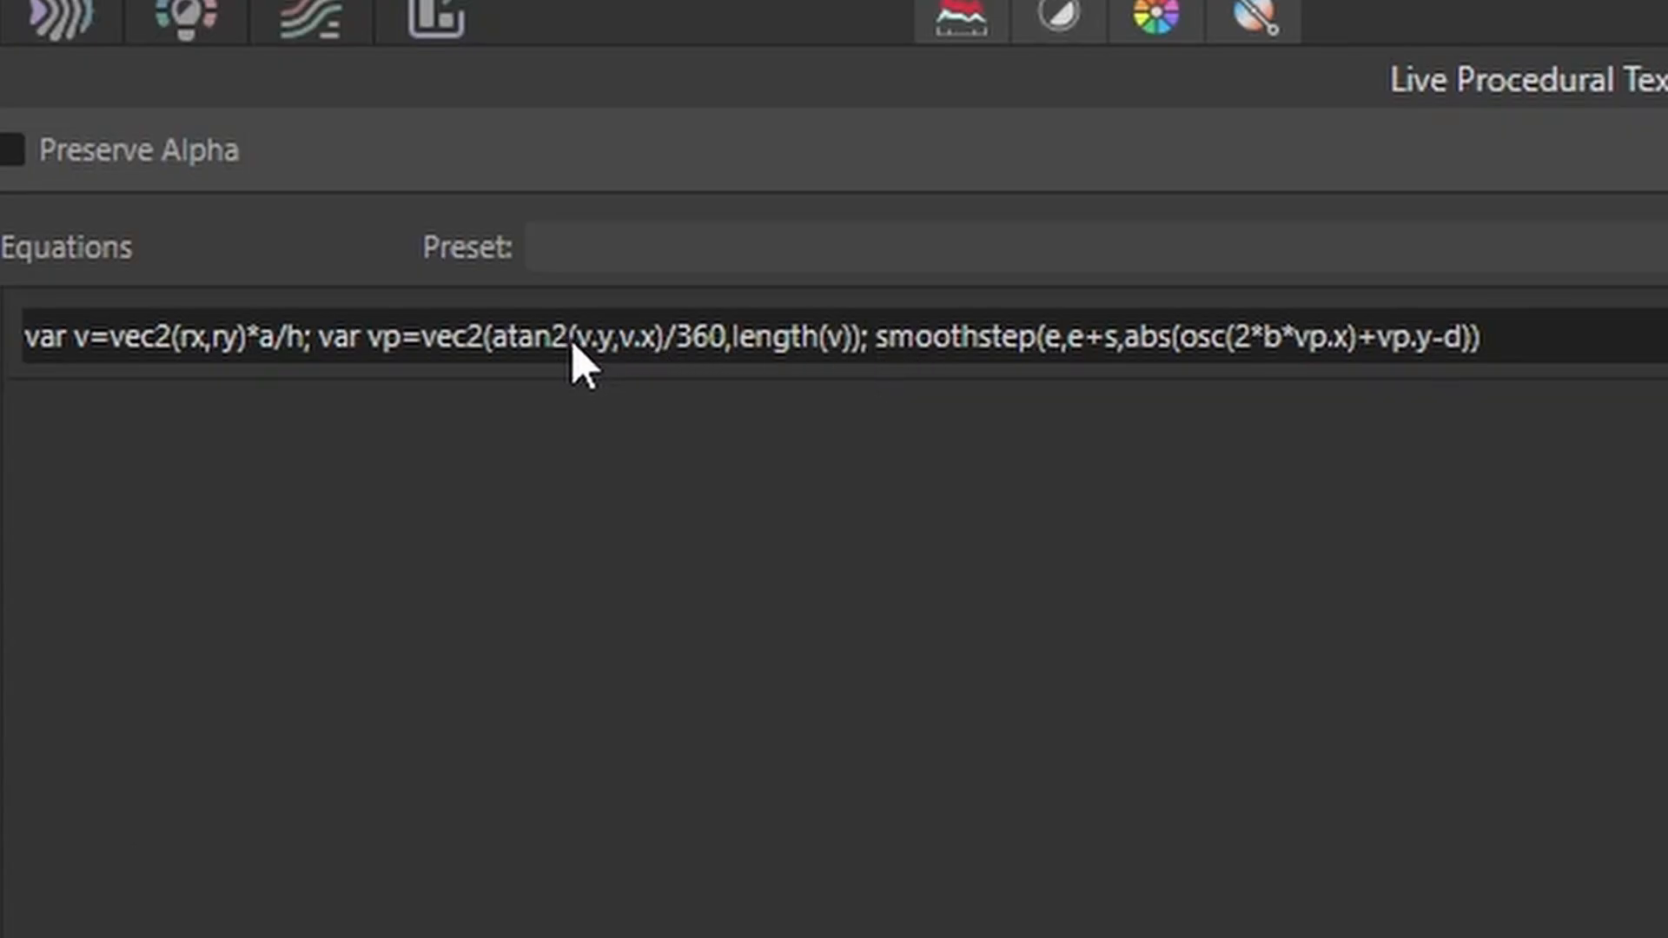
Add th to the polar angle in the equation so the term reads (atan2(v.y,v.x)+th)/360.
left_click(502, 356)
key("ctrl+a")
left_click(501, 347)
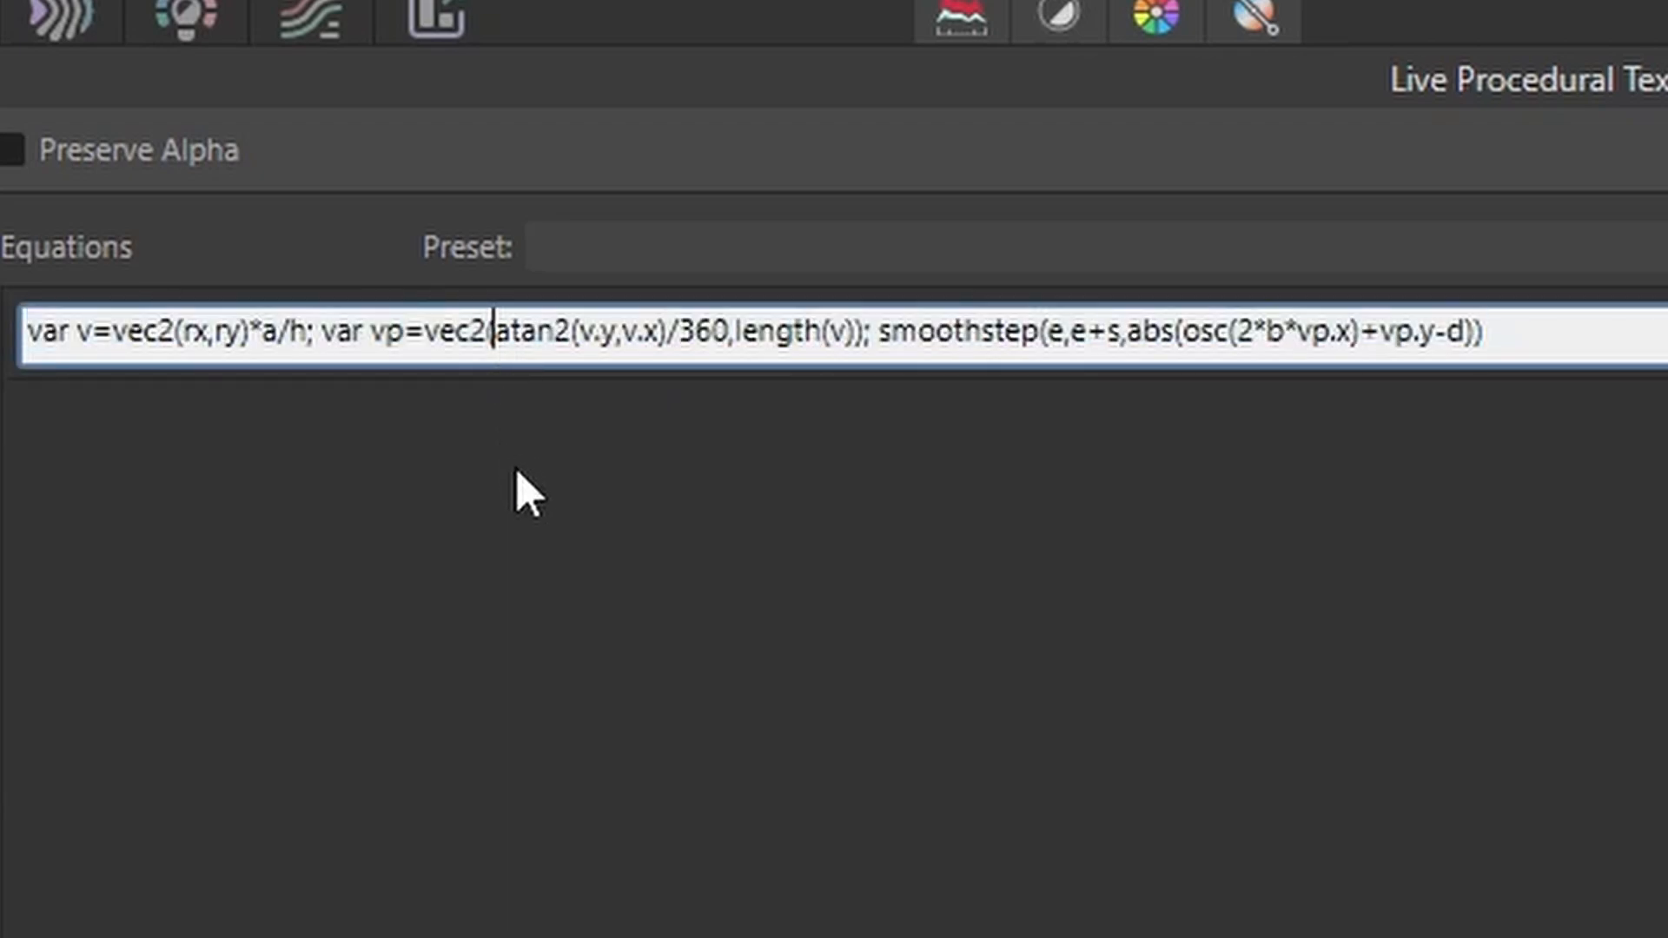
type("(")
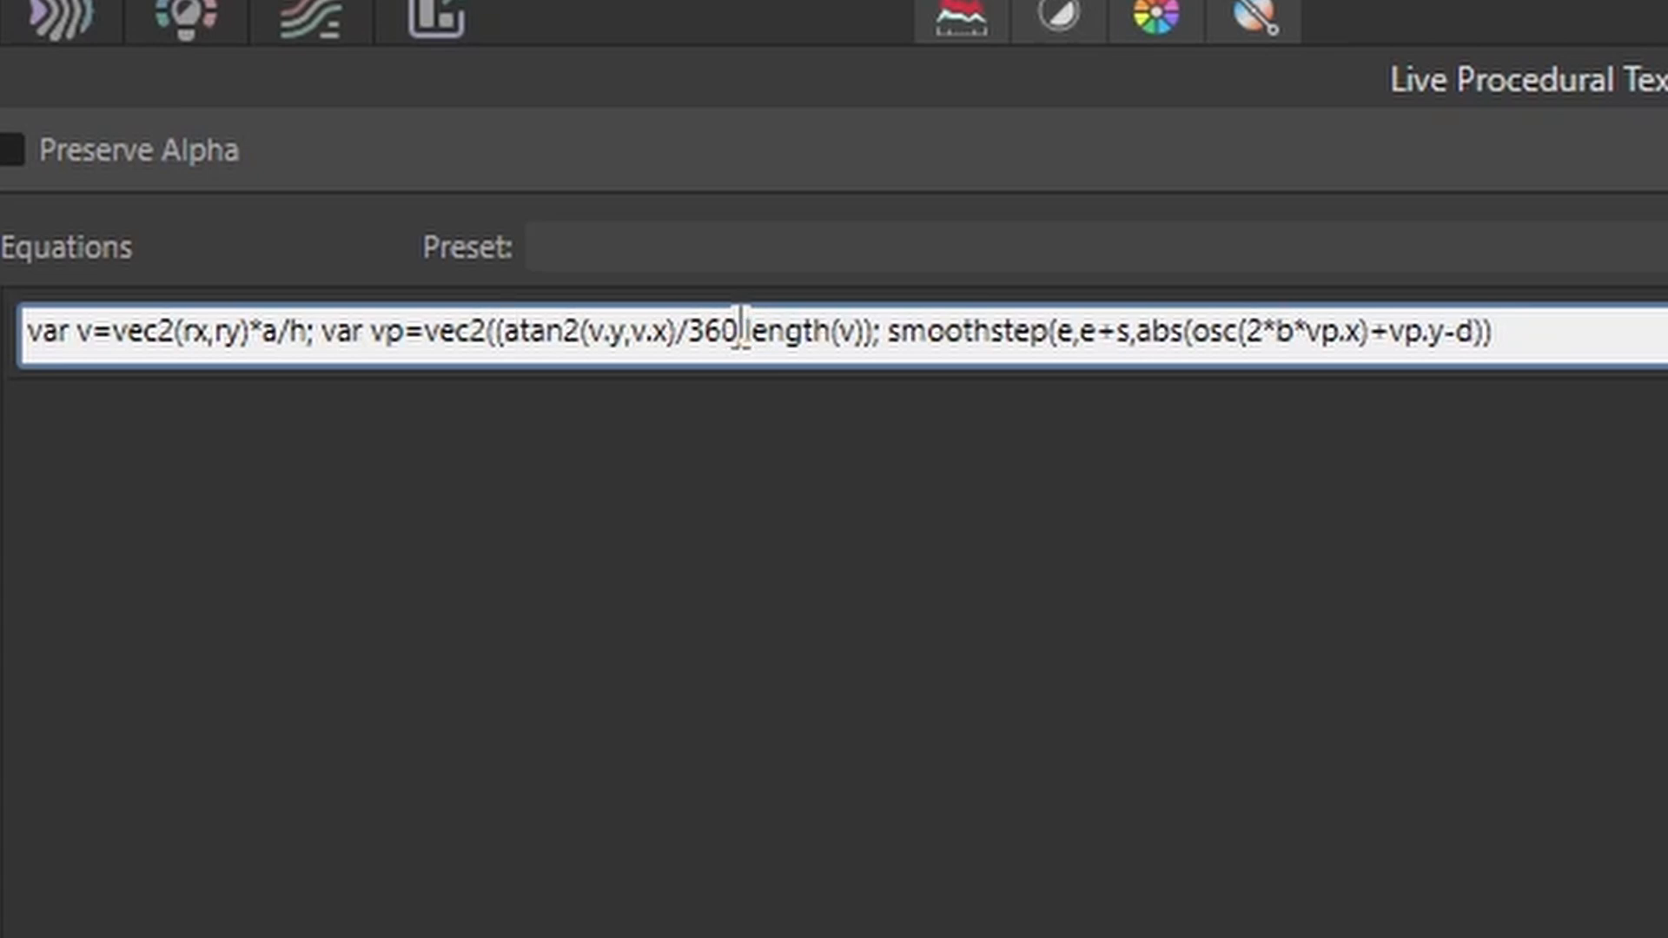
left_click(683, 339)
type("+th)")
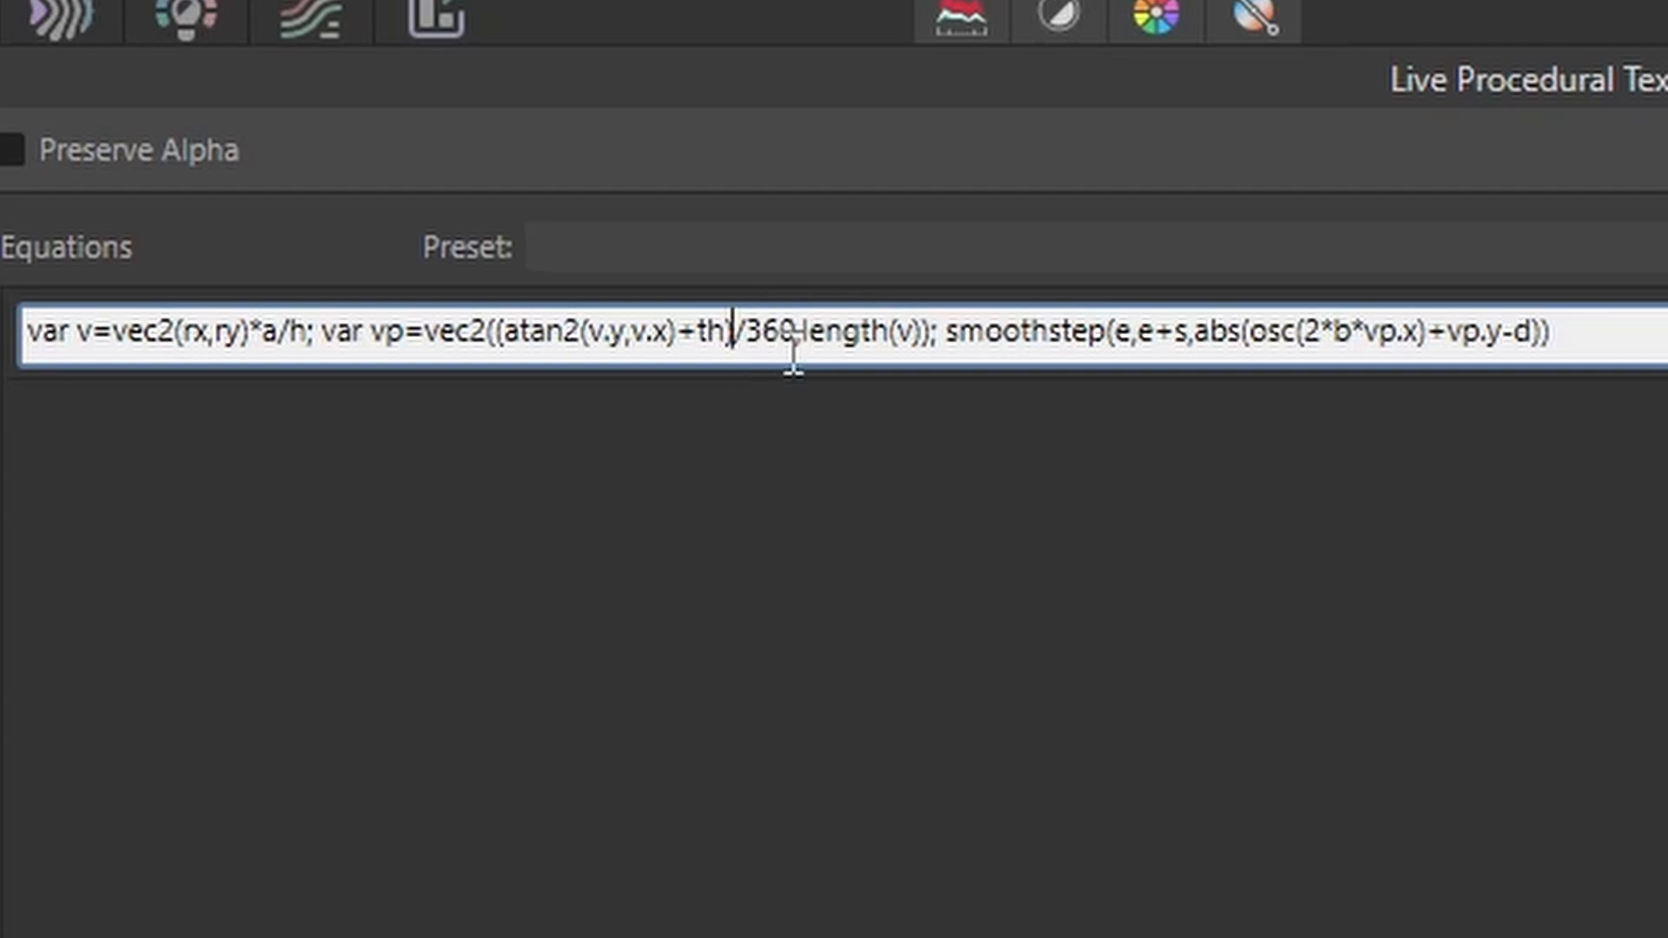
left_click(752, 517)
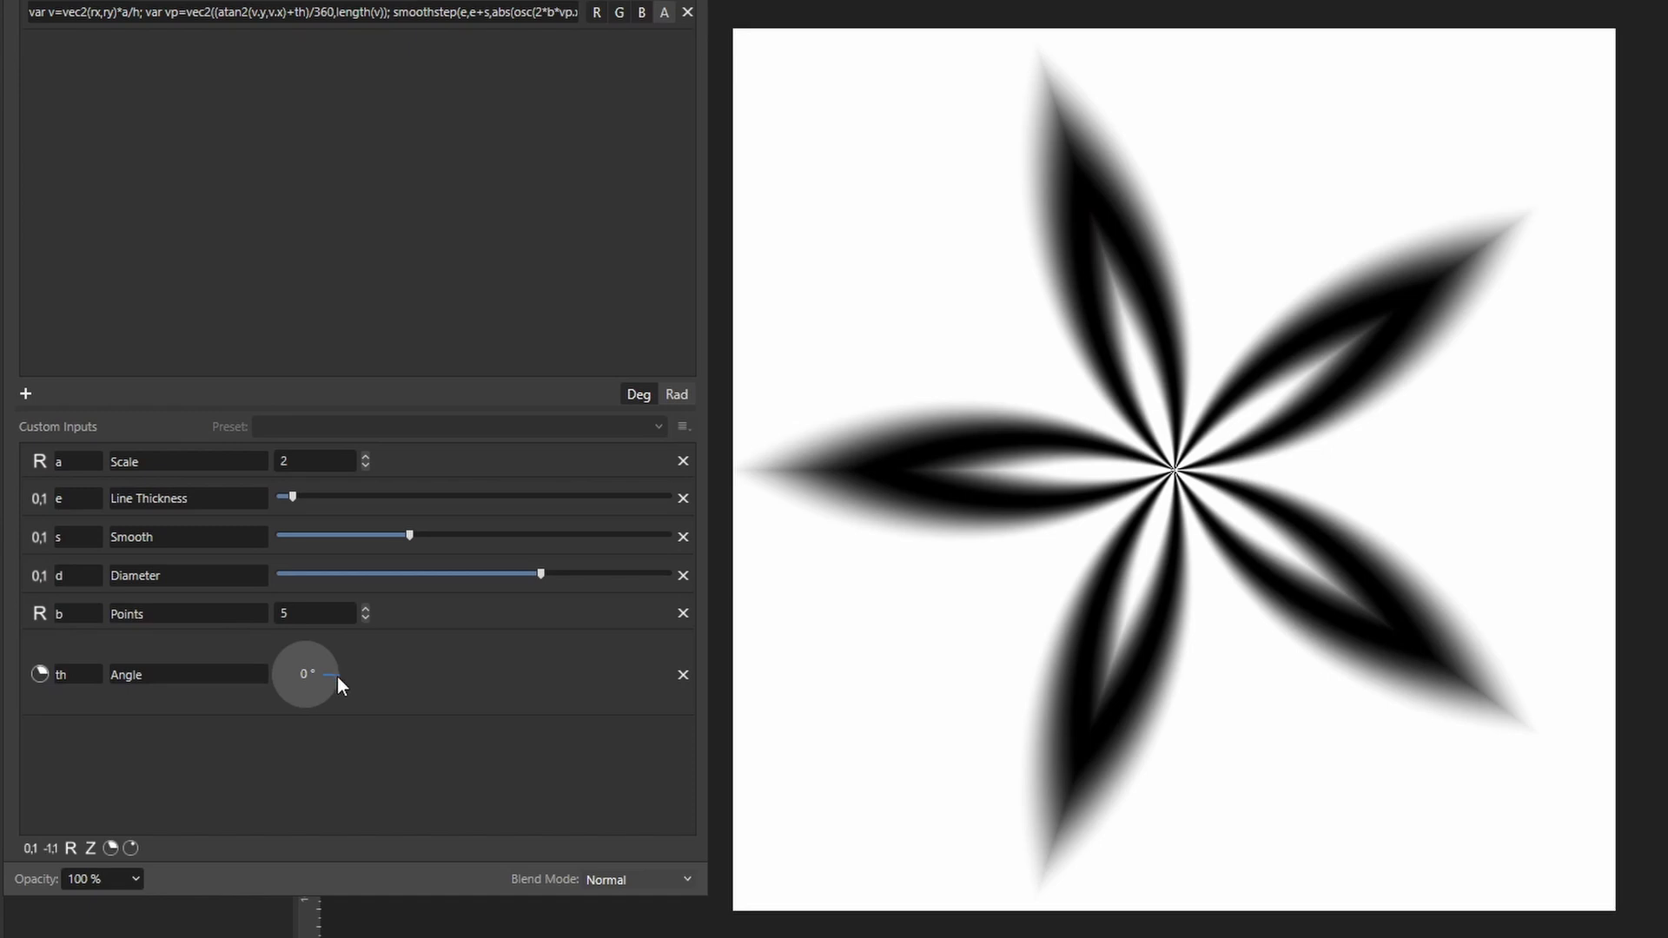
Rotate the flower by setting the Angle input to 270° and raise the Points input to 11.
left_click_drag(337, 676, 305, 710)
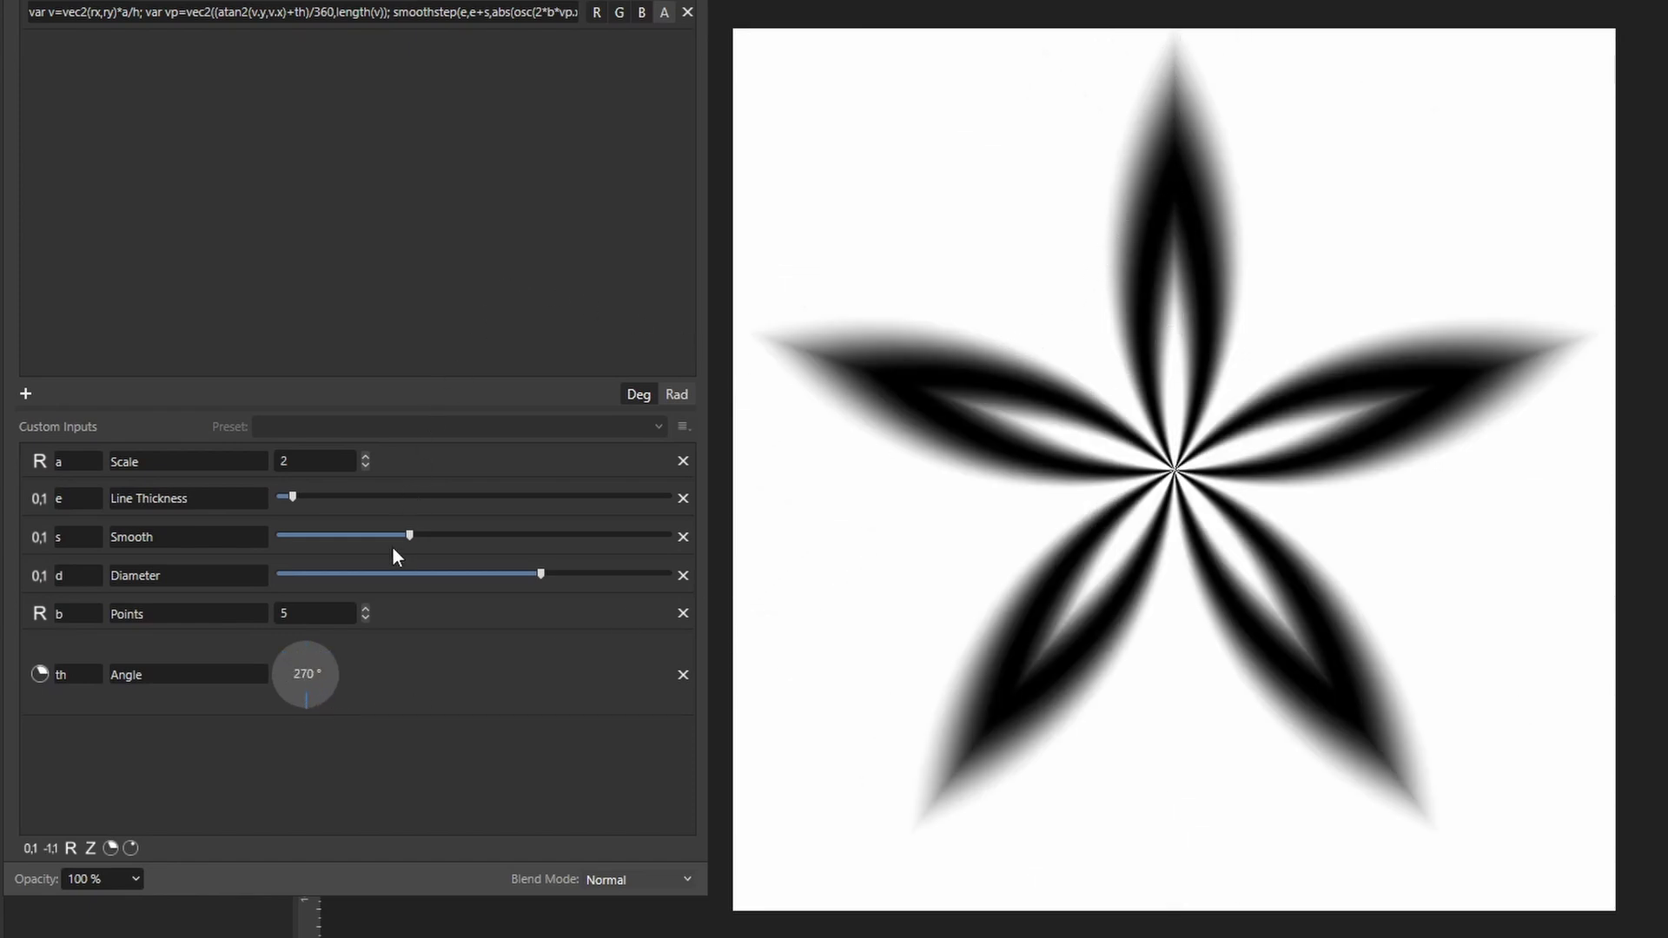
left_click(367, 607)
left_click(366, 607)
left_click(366, 607)
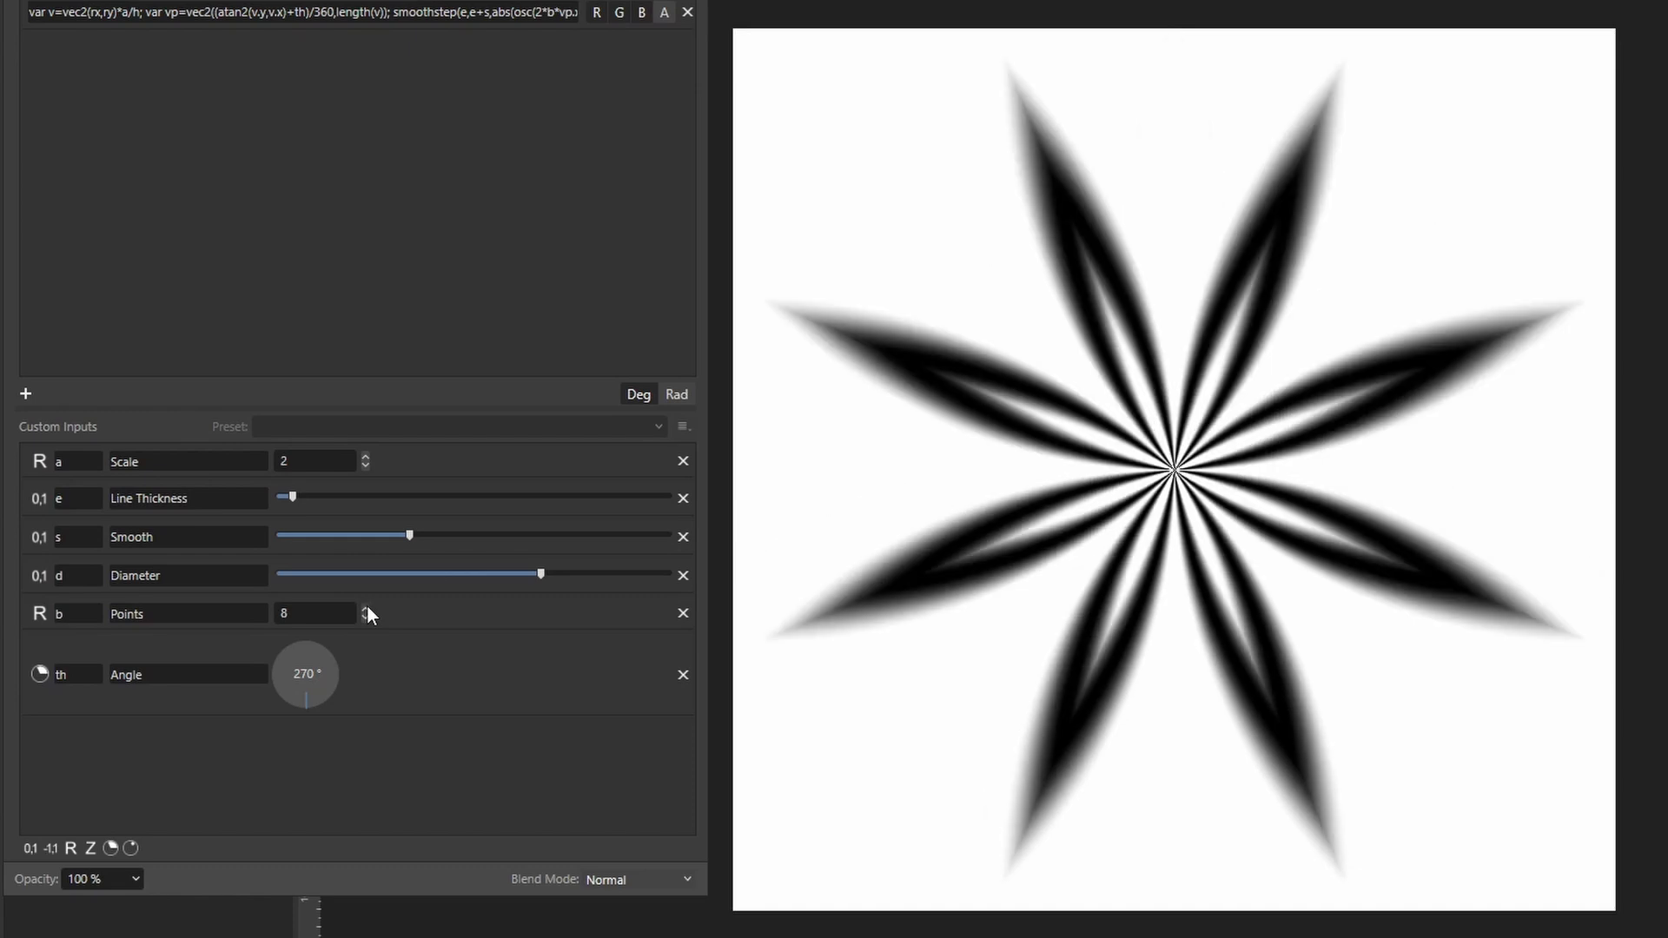
left_click(367, 607)
left_click(366, 608)
left_click(366, 608)
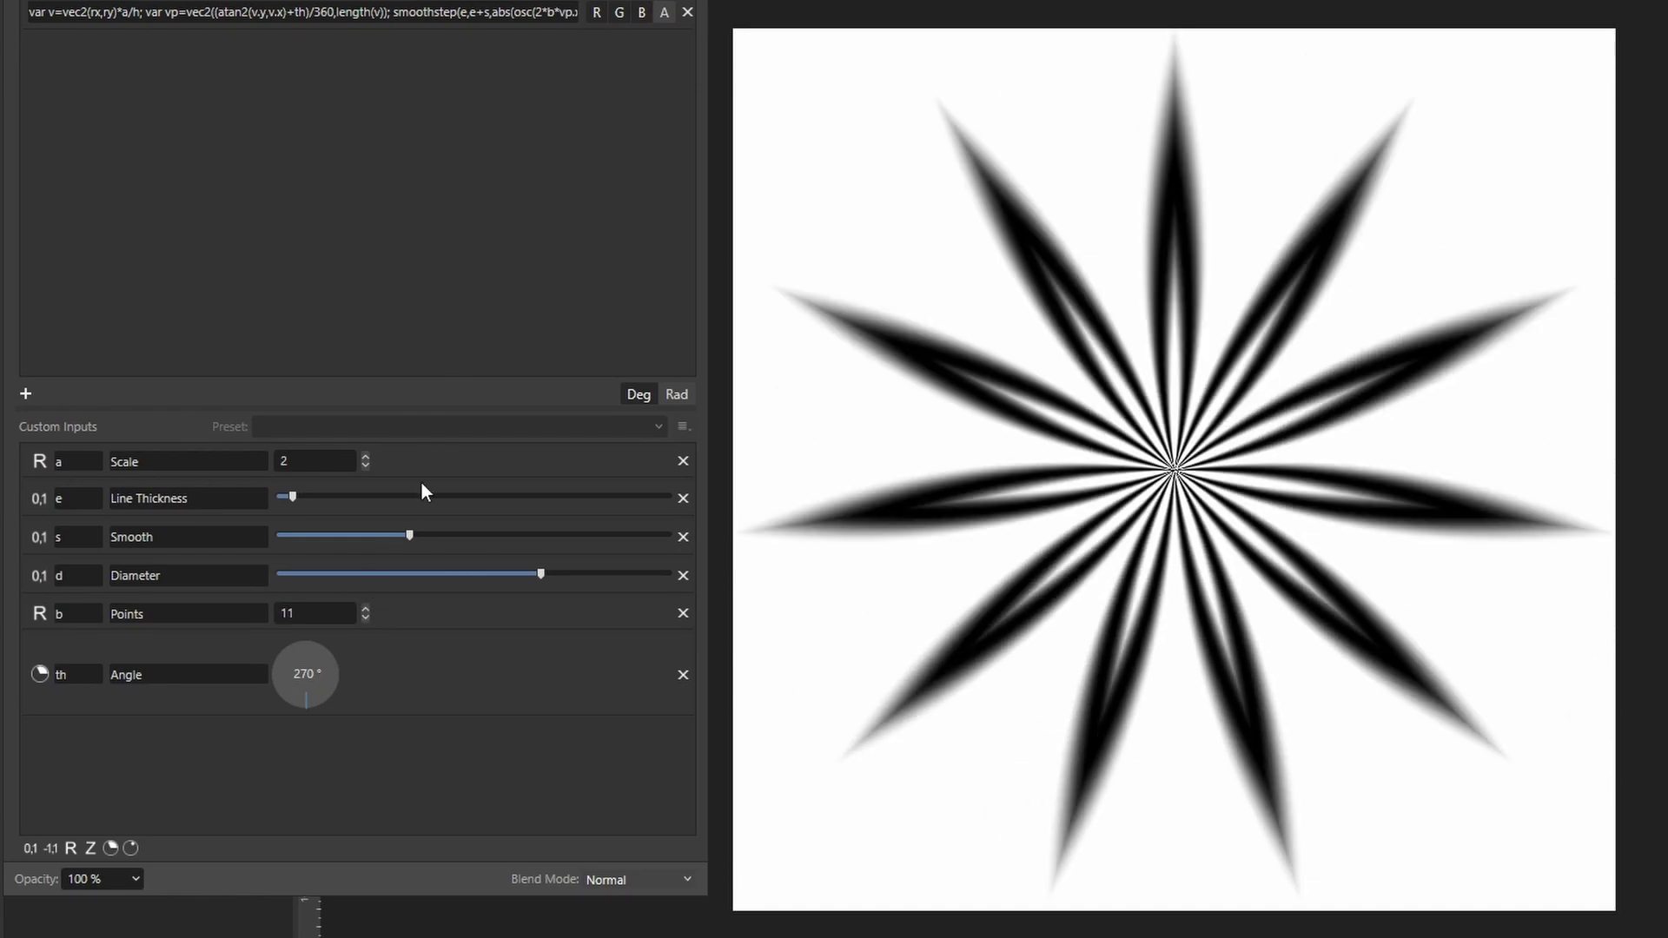
Tune the petals with a near-minimum Line Thickness, maximum Smooth and a Diameter slightly above the middle of its range.
left_click_drag(293, 496, 424, 575)
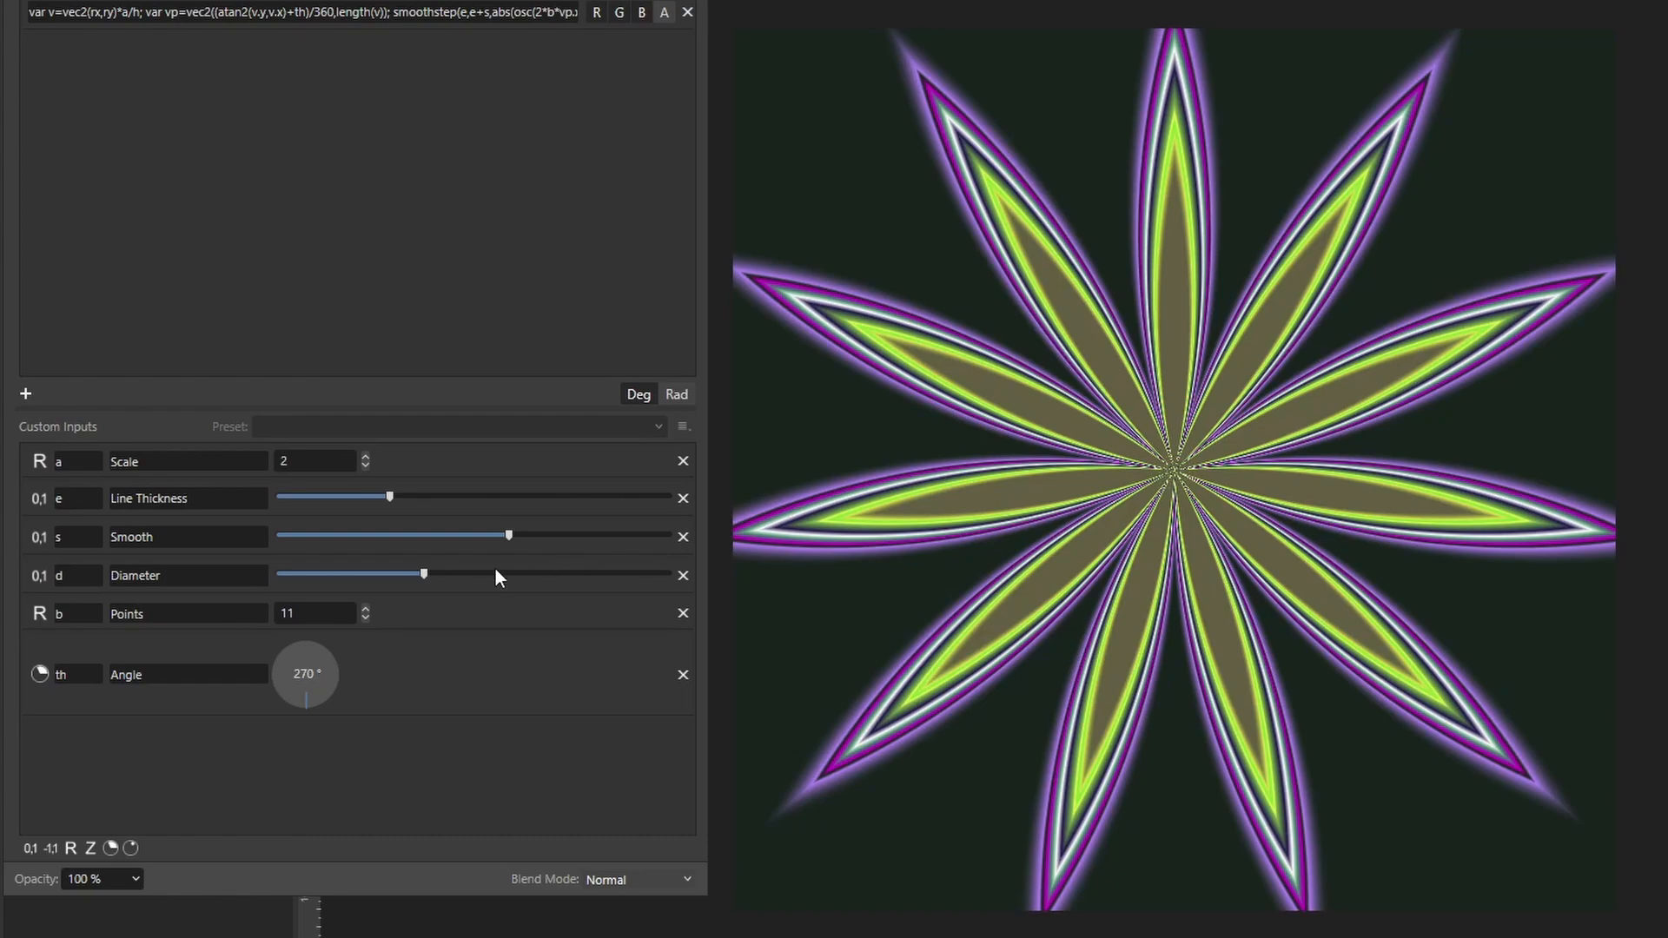
left_click_drag(511, 535, 669, 535)
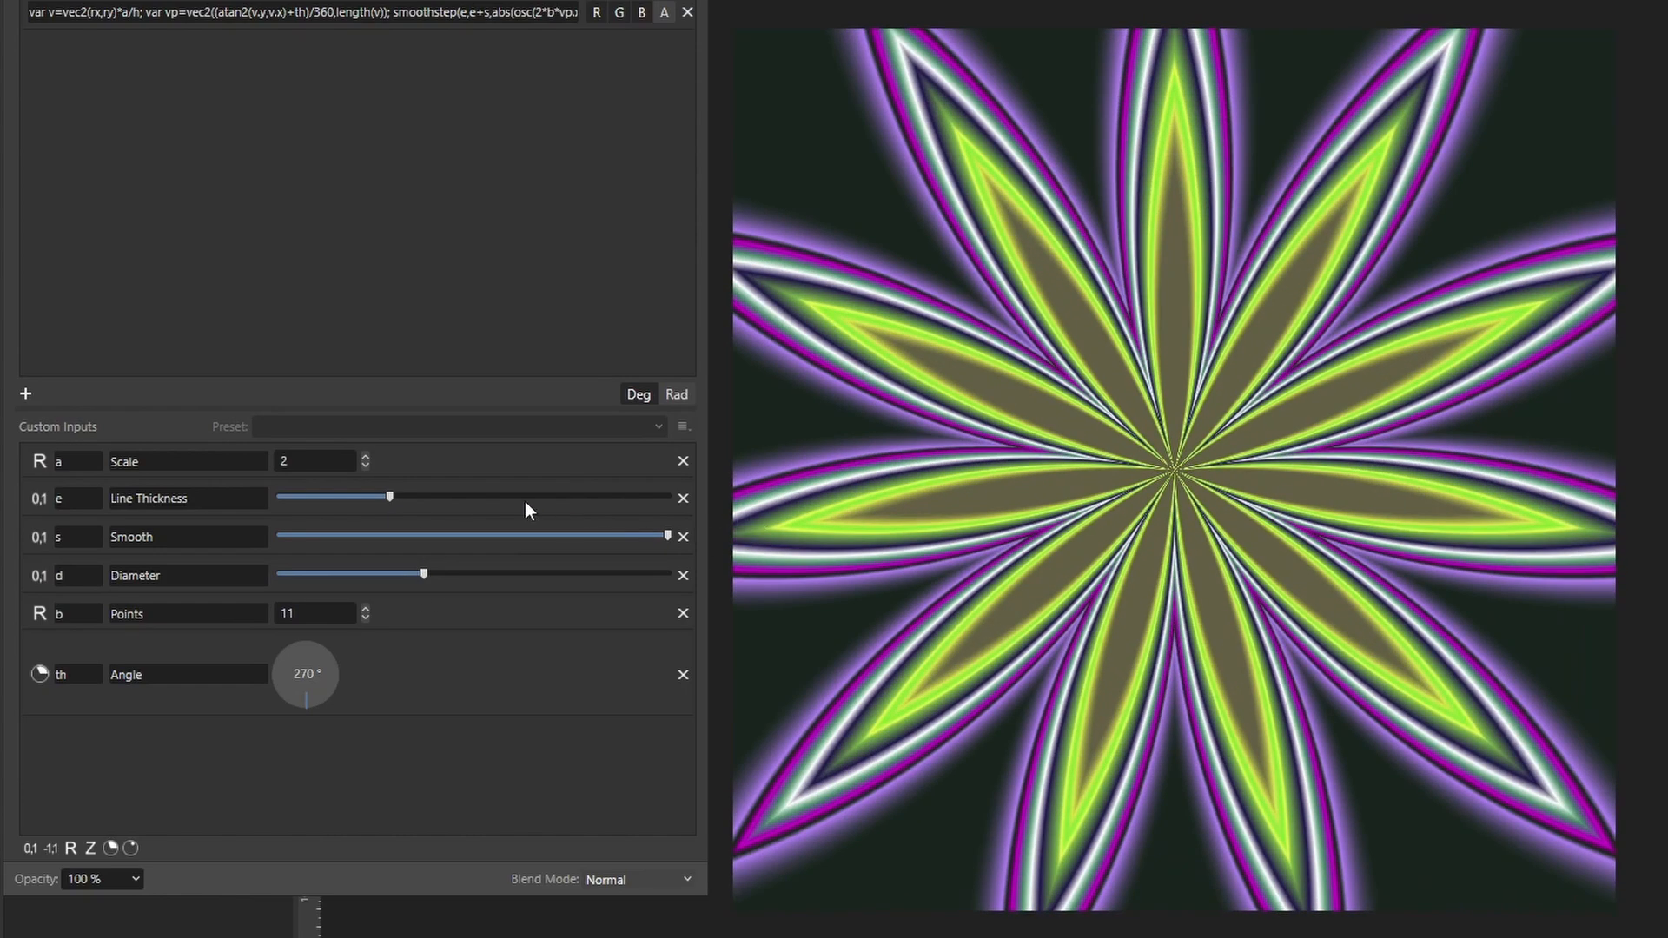
left_click_drag(389, 496, 293, 497)
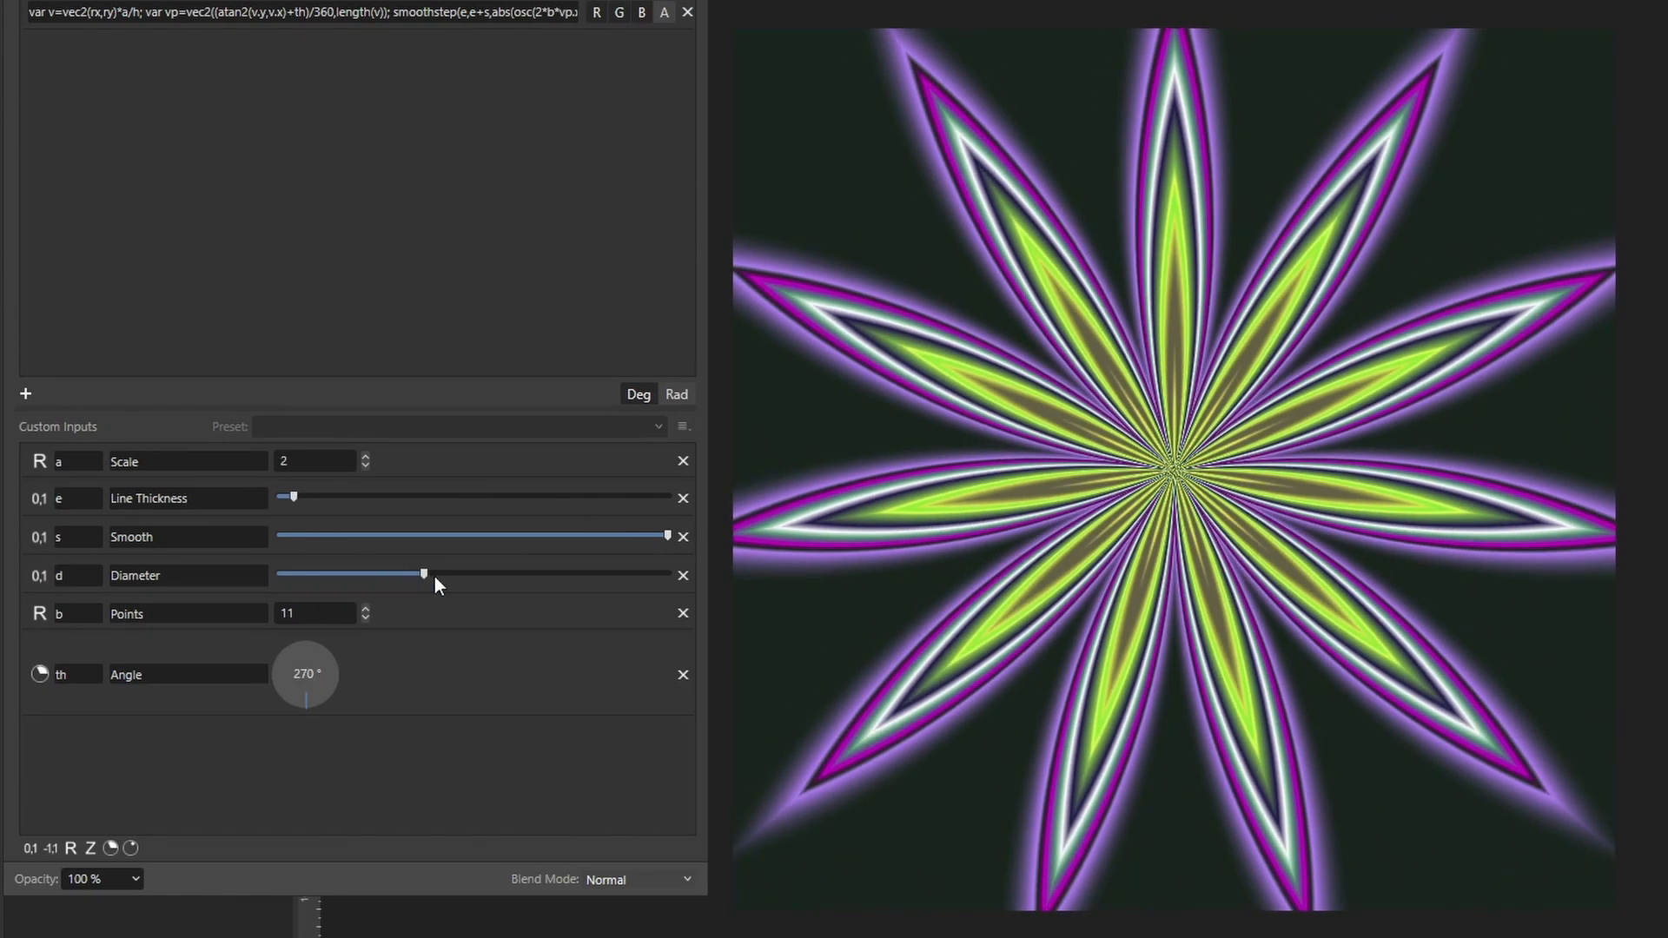
left_click_drag(426, 571, 508, 573)
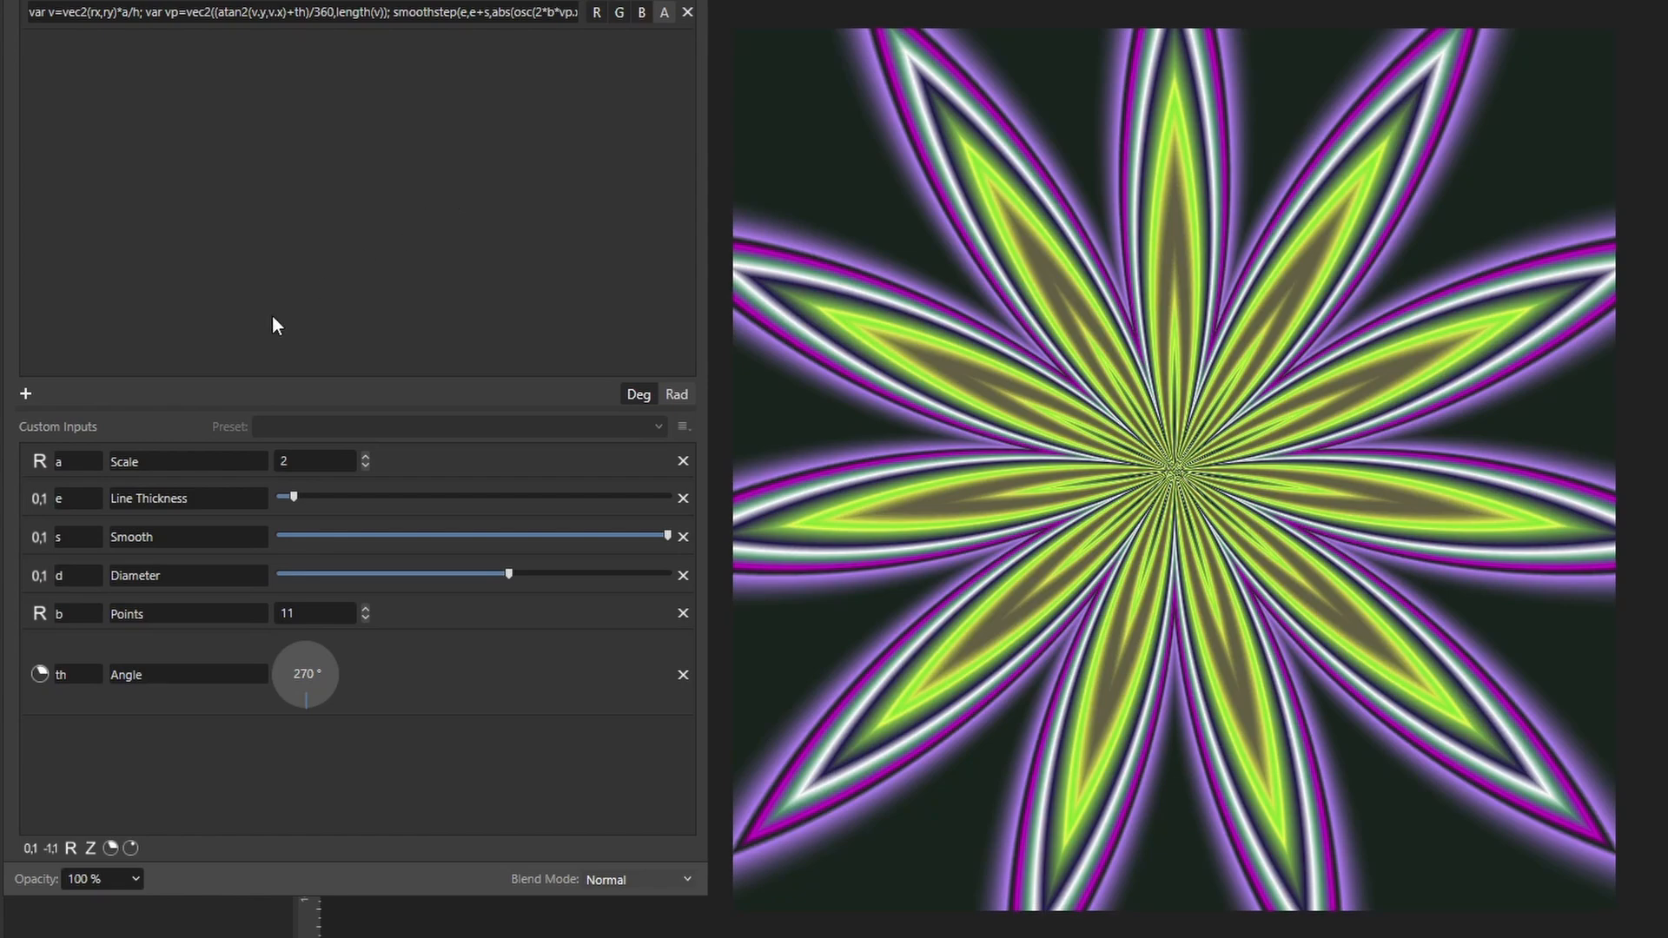
Add a 0 to 1 range custom input c and describe it as Amplitude.
left_click(29, 847)
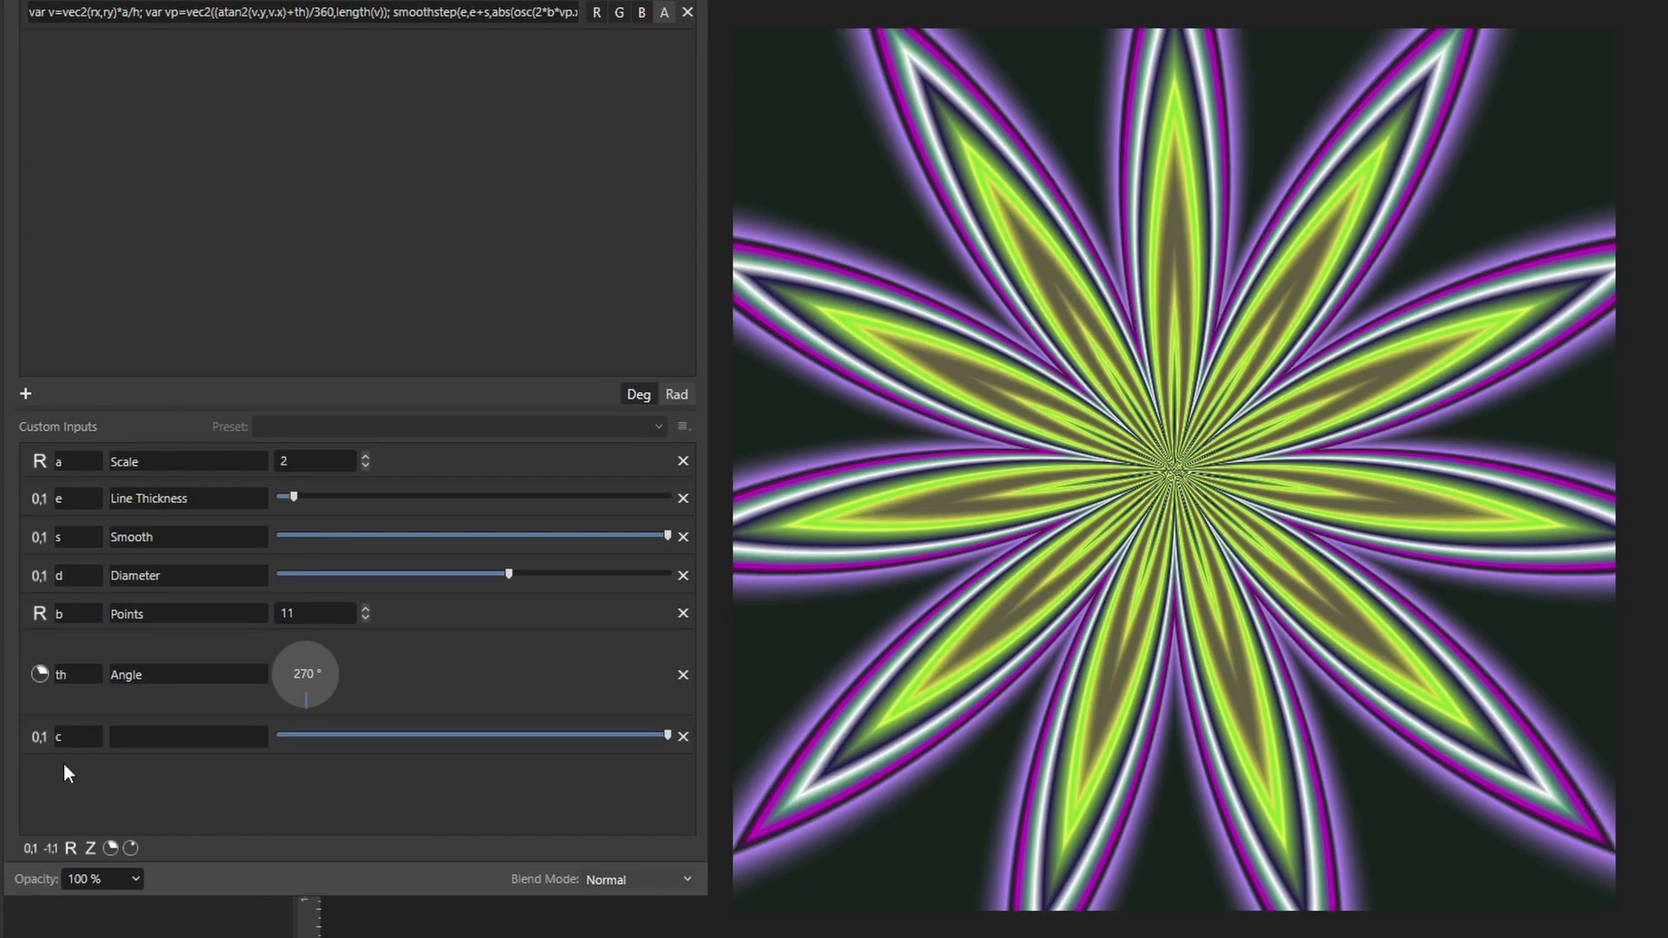
left_click(131, 736)
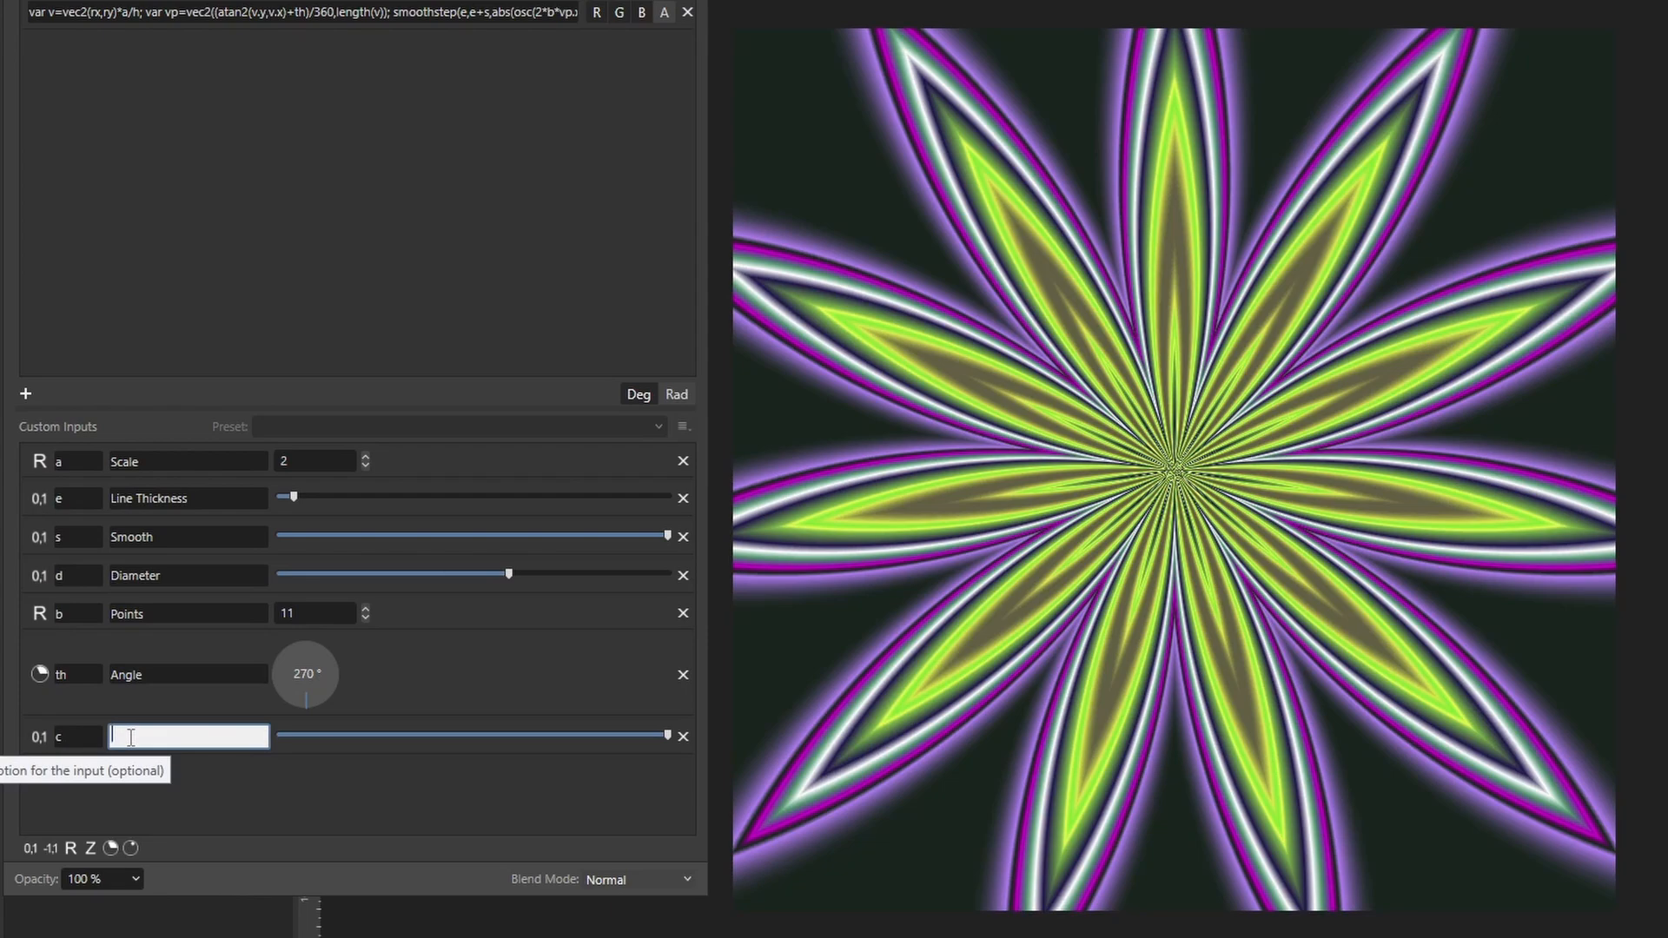
type("Ampli")
type("tude")
key("Return")
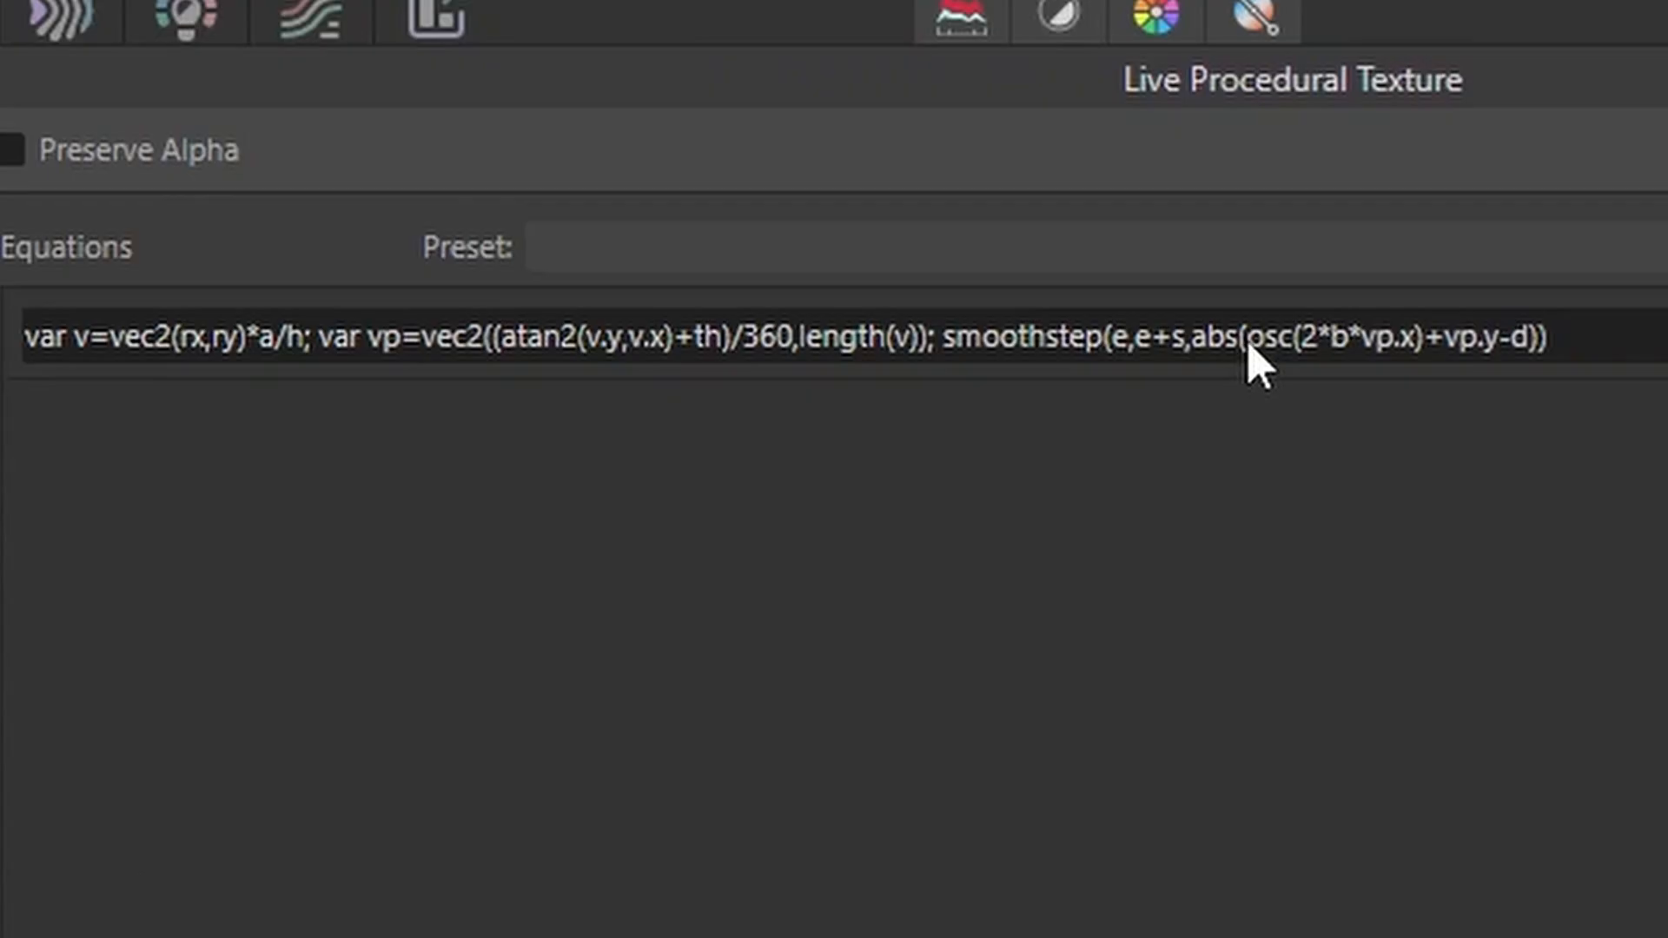
Multiply the oscillation by c inside the abs function so it reads c*osc(2*b*vp.x).
left_click(470, 22)
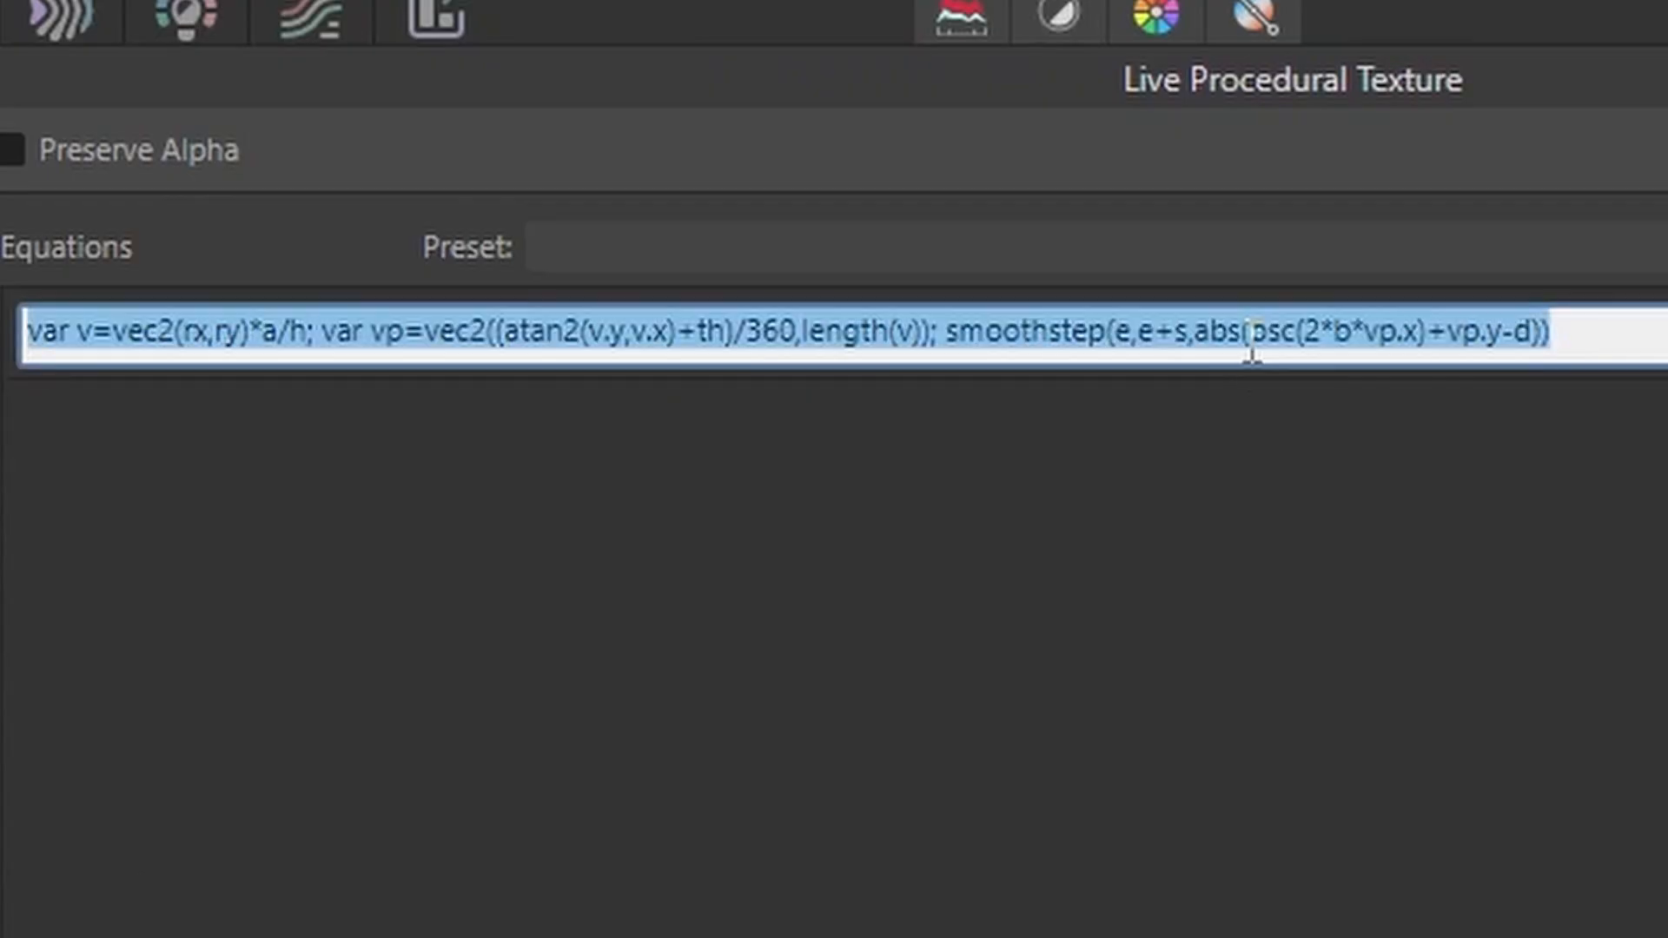
left_click(470, 22)
type("c*")
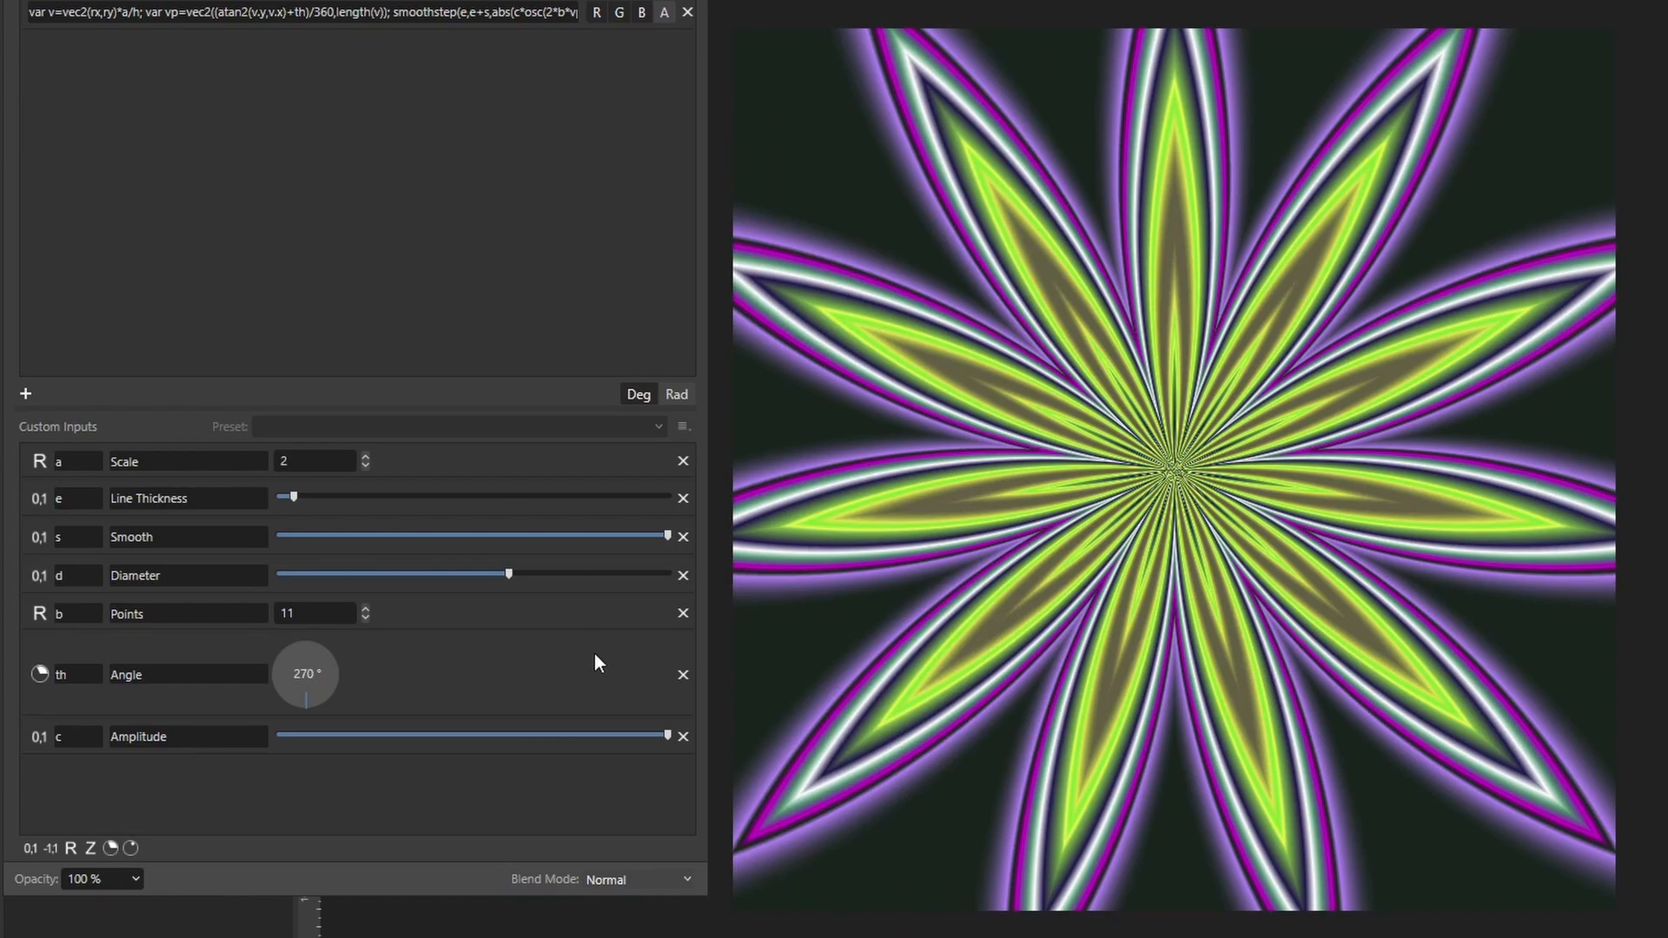
Shape the rosette with a low Amplitude, a Diameter of about a third of its range, maximum Smooth and a small Line Thickness.
left_click_drag(668, 738, 330, 753)
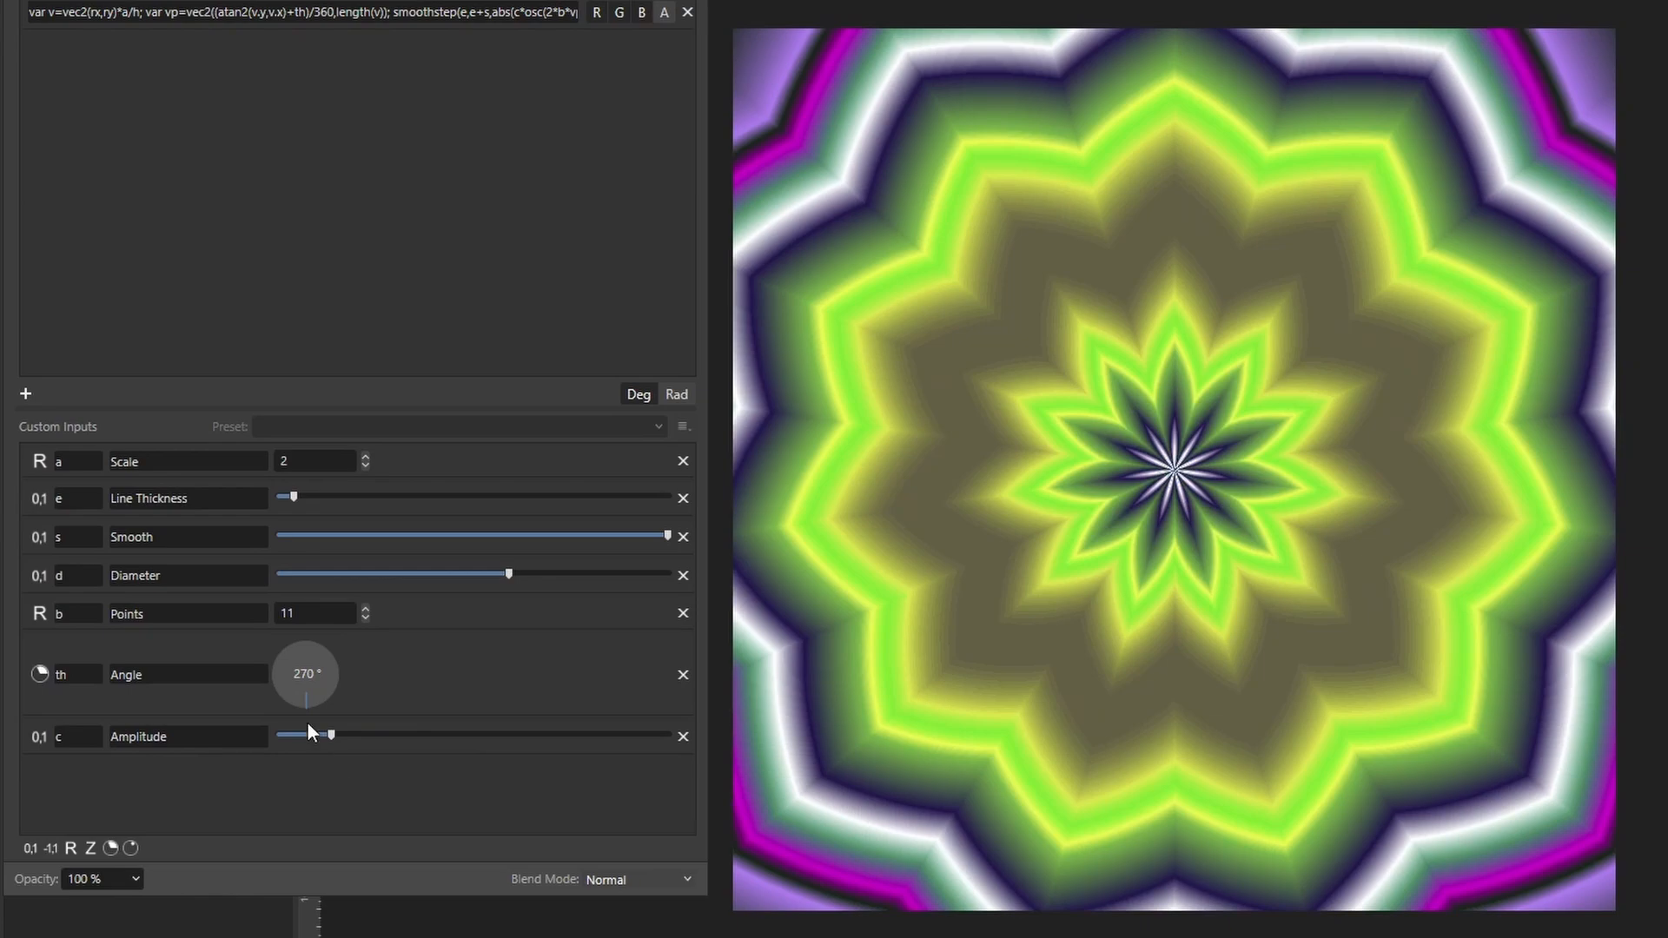
left_click_drag(507, 573, 394, 583)
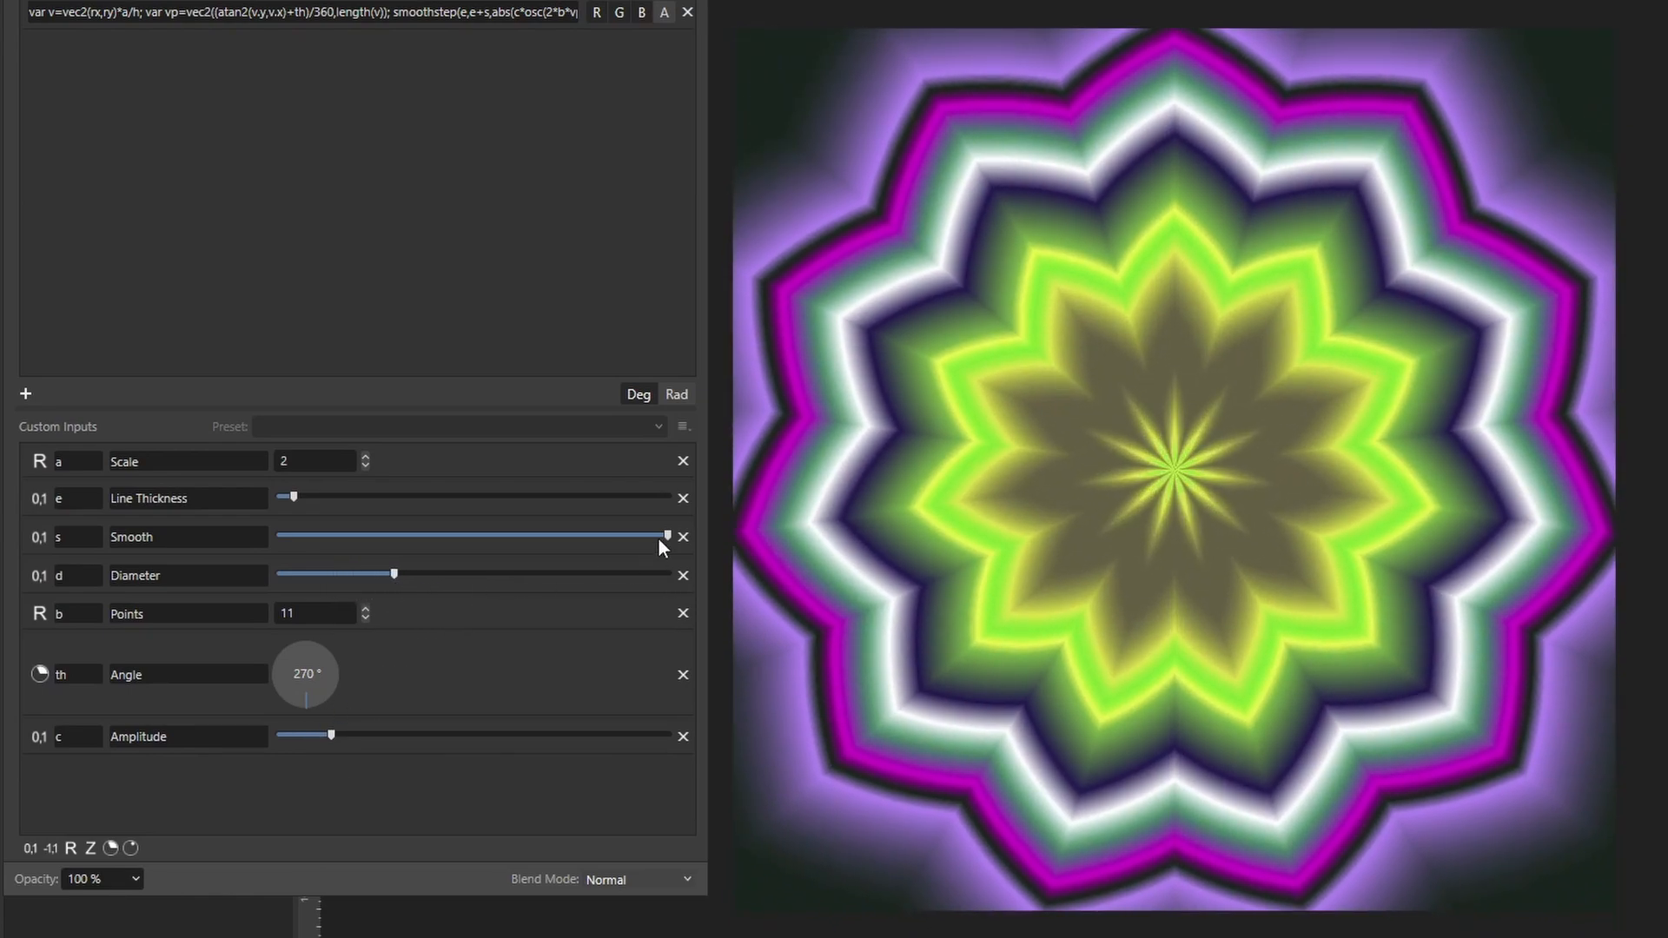
left_click_drag(668, 536, 560, 536)
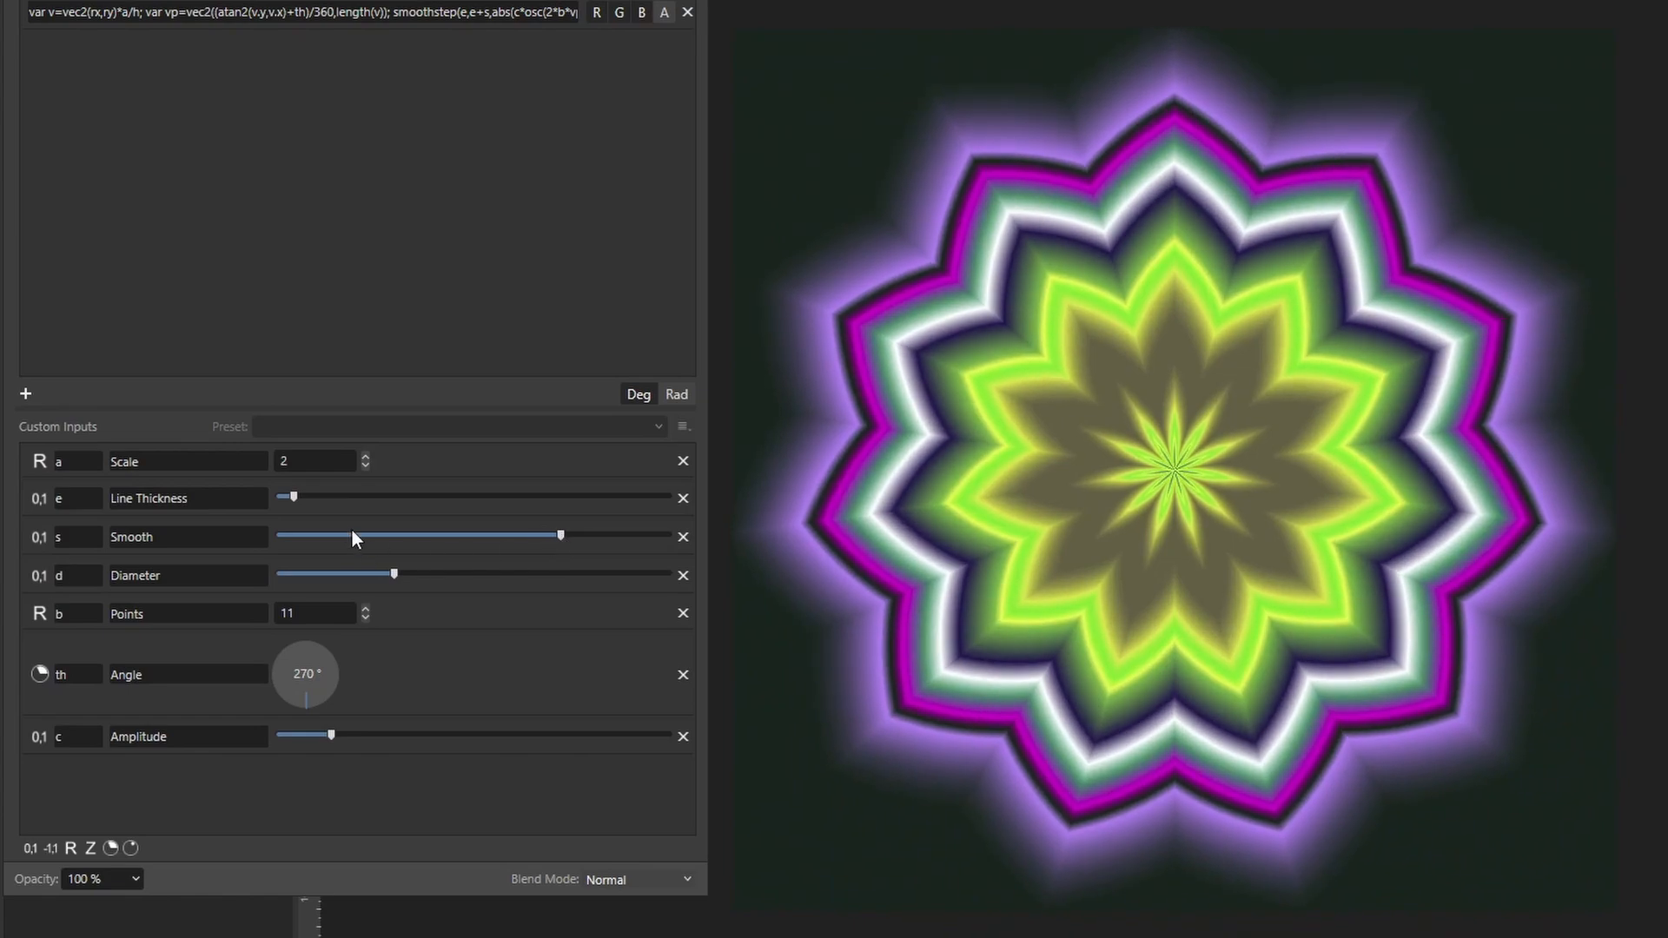
left_click_drag(296, 496, 405, 500)
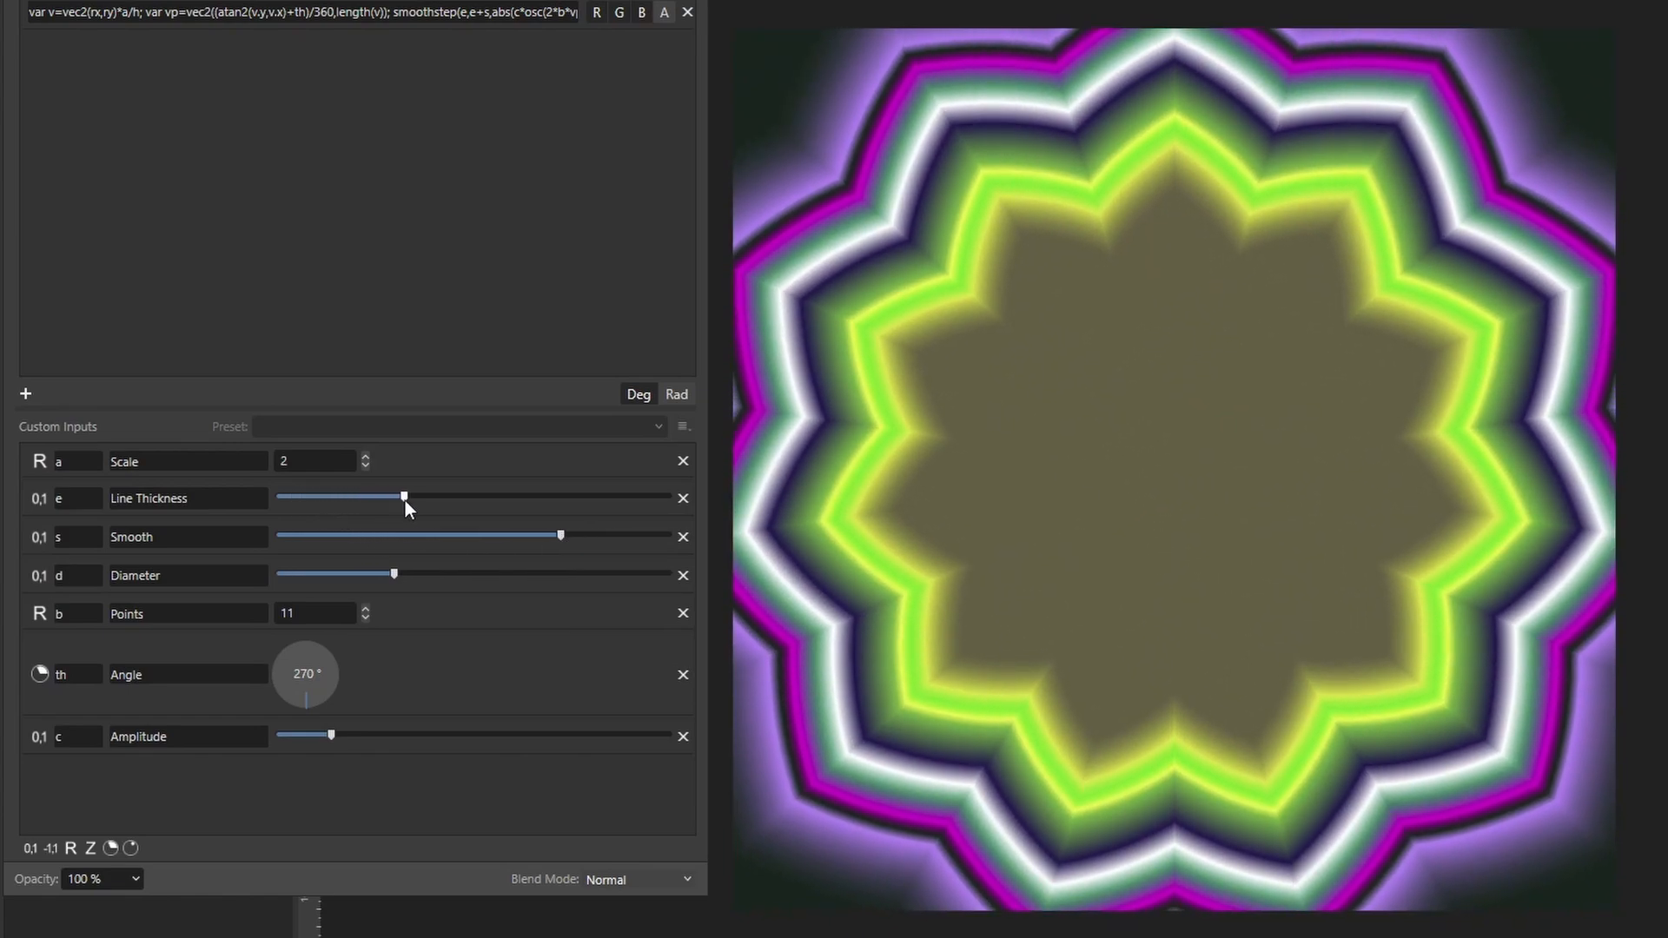
left_click_drag(570, 541, 676, 538)
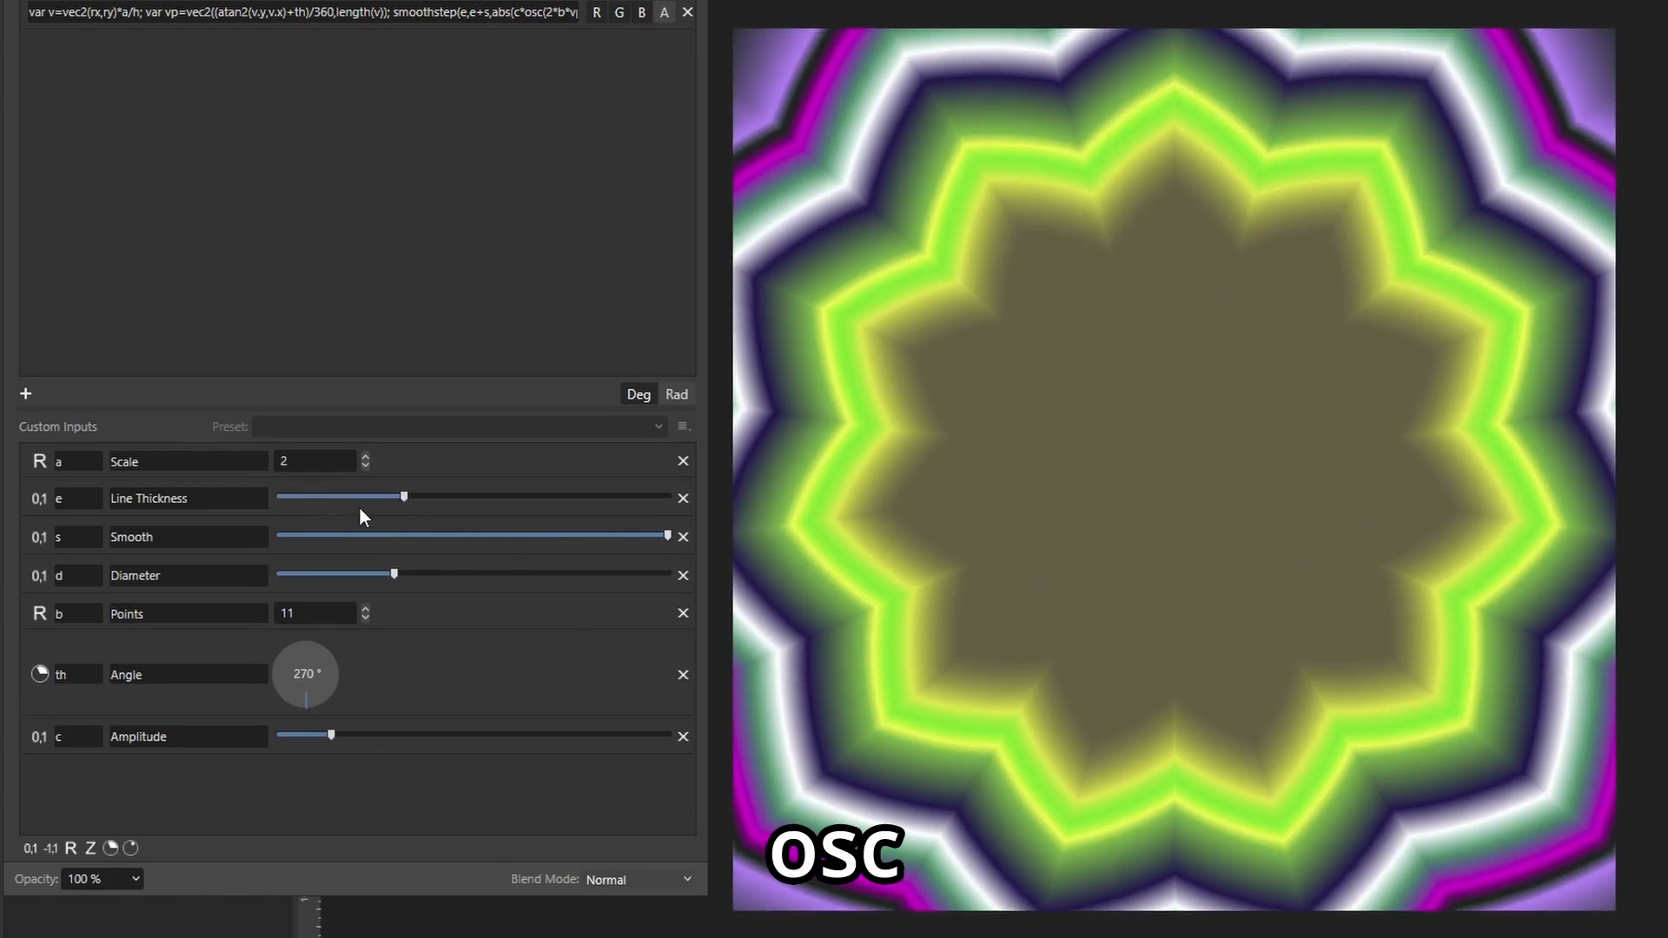
left_click_drag(404, 497, 310, 497)
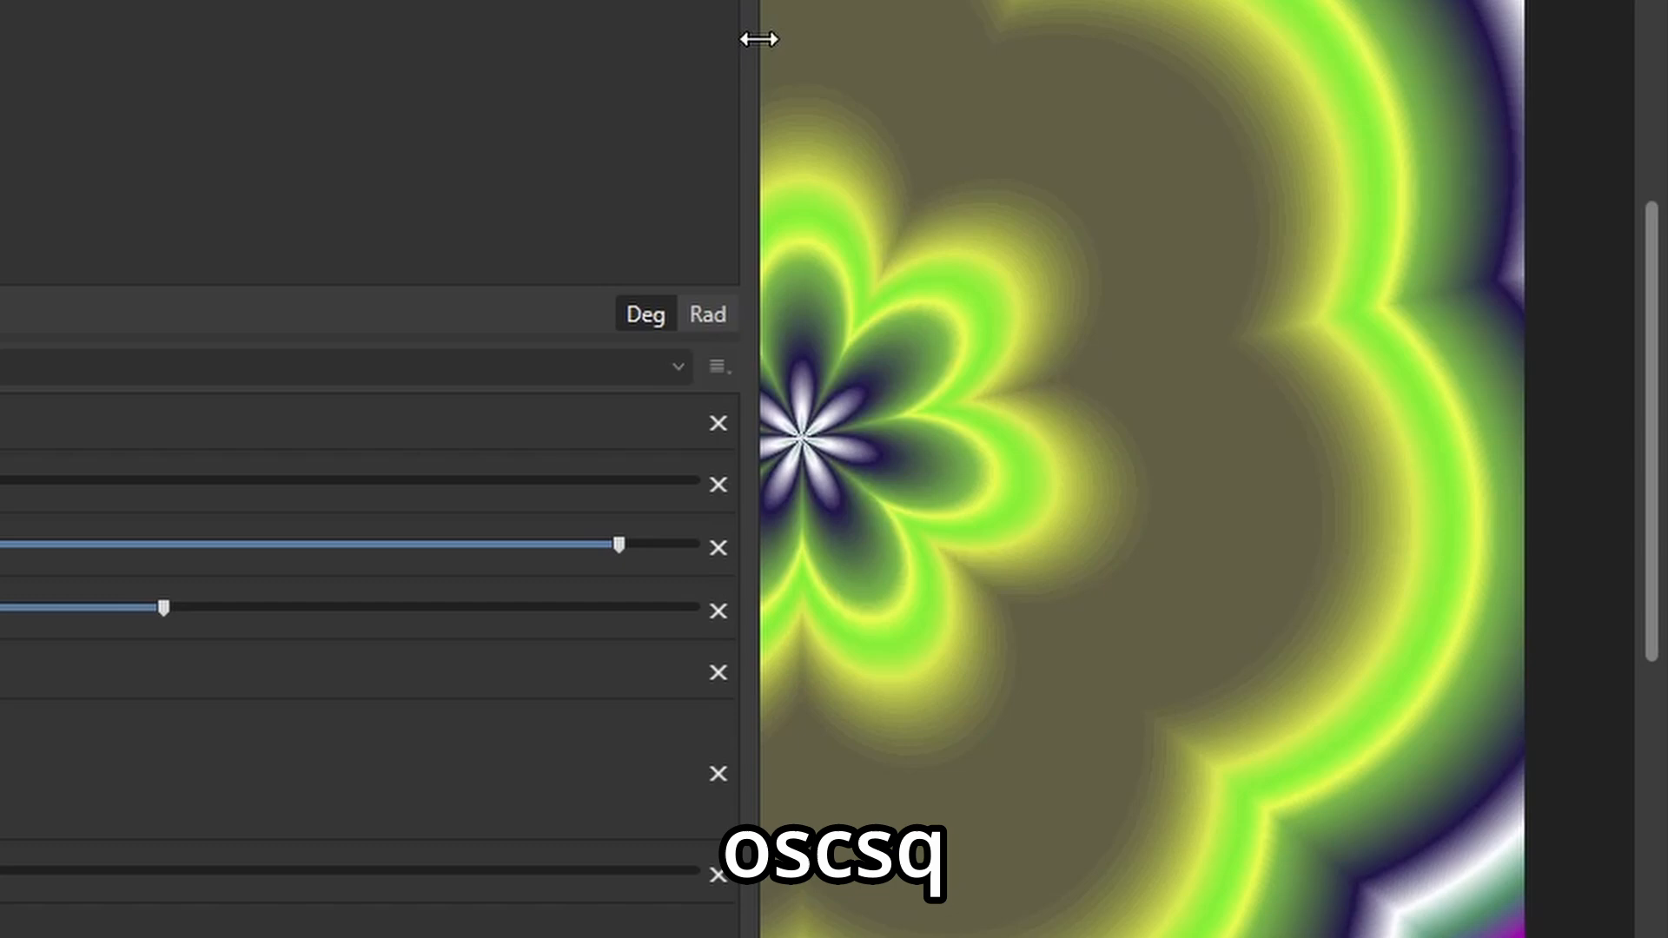
Resize the Live Procedural Texture dialog to examine the full rosette on the canvas.
left_click_drag(758, 37, 51, 29)
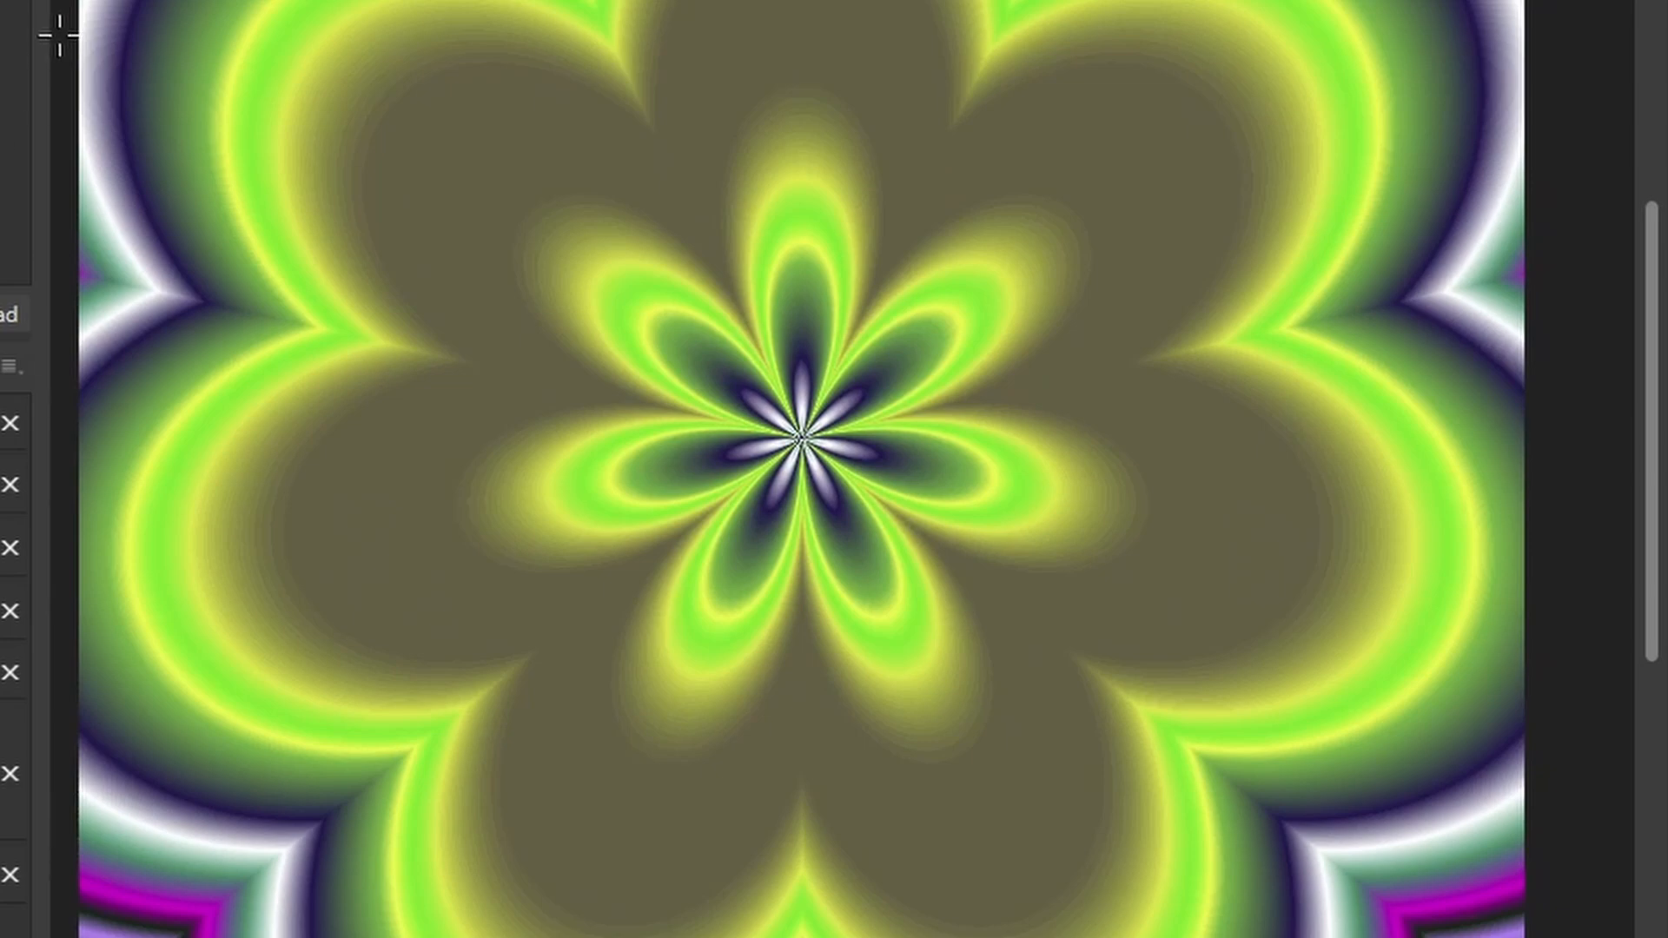
left_click_drag(65, 33, 346, 12)
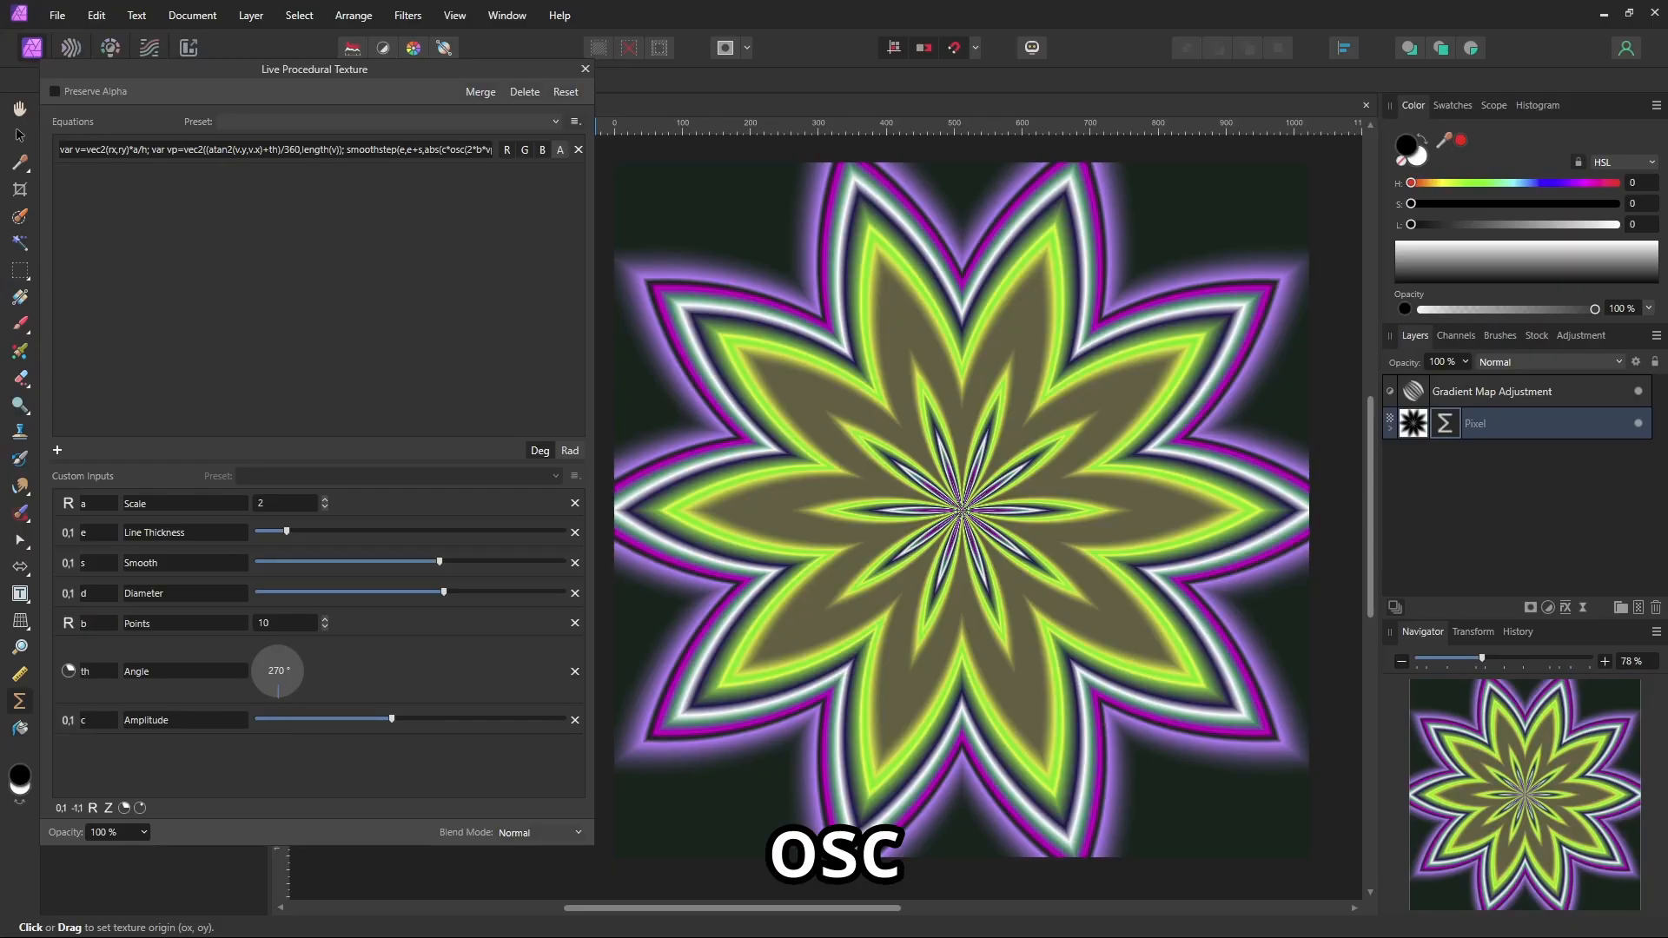
Hide the Gradient Map Adjustment layer and replace the smoothstep and abs wrapper so the equation ends with osc(c*osc(2*b*vp.x)+vp.y-d).
left_click(1638, 391)
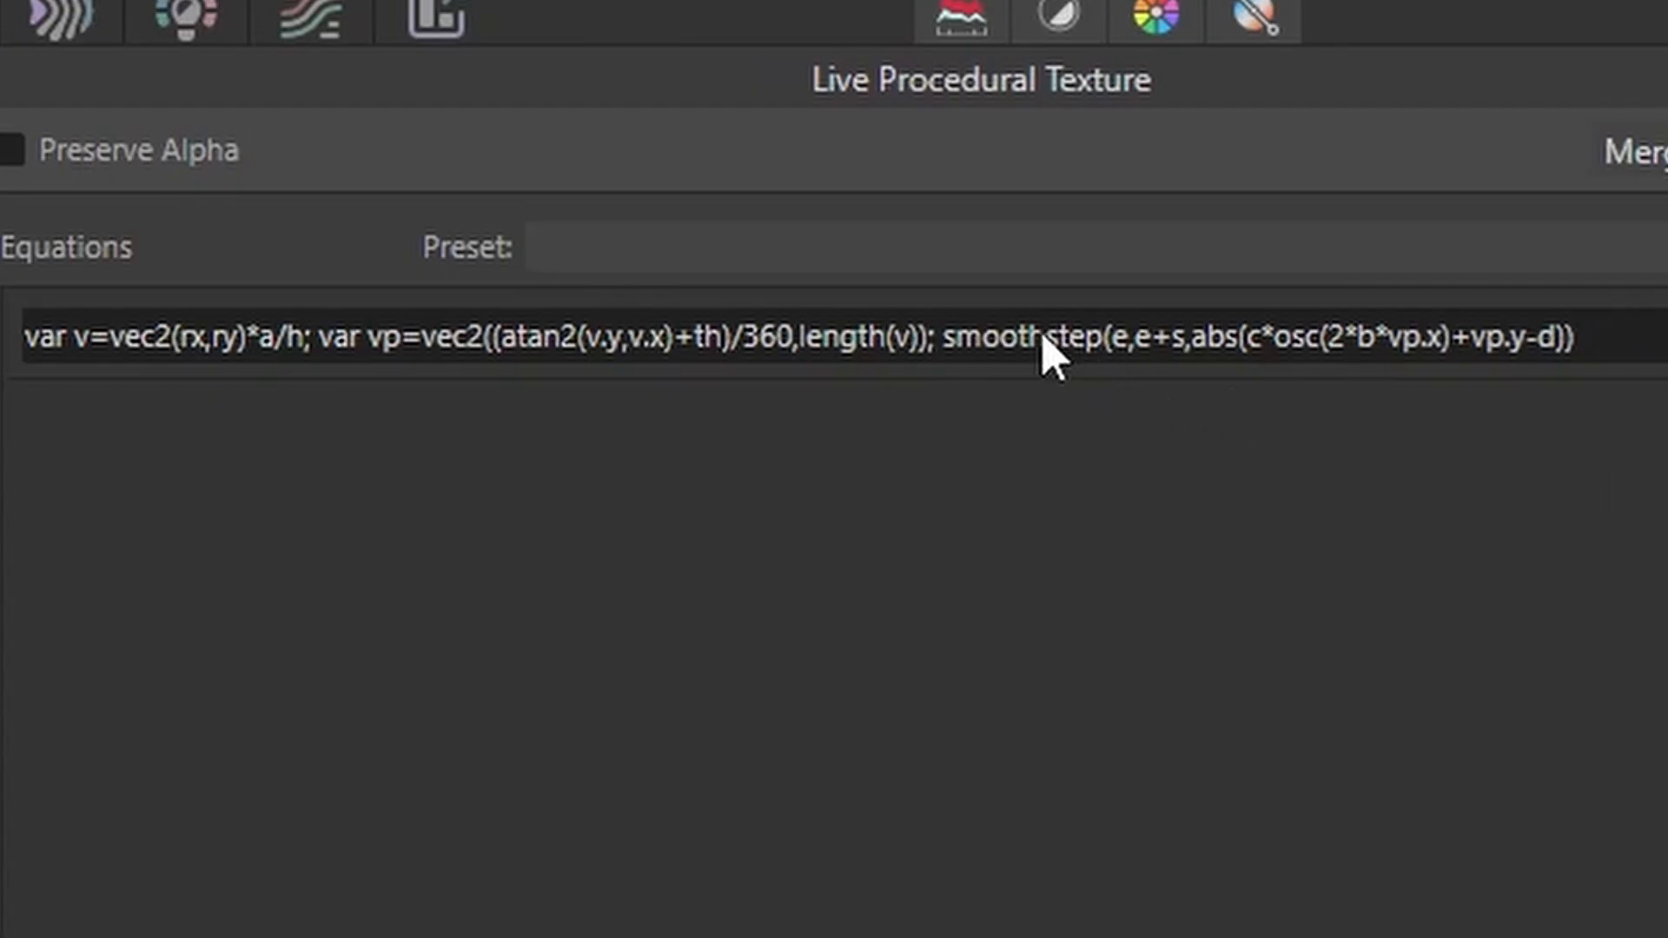
left_click(406, 19)
left_click(392, 9)
left_click_drag(951, 326, 1246, 342)
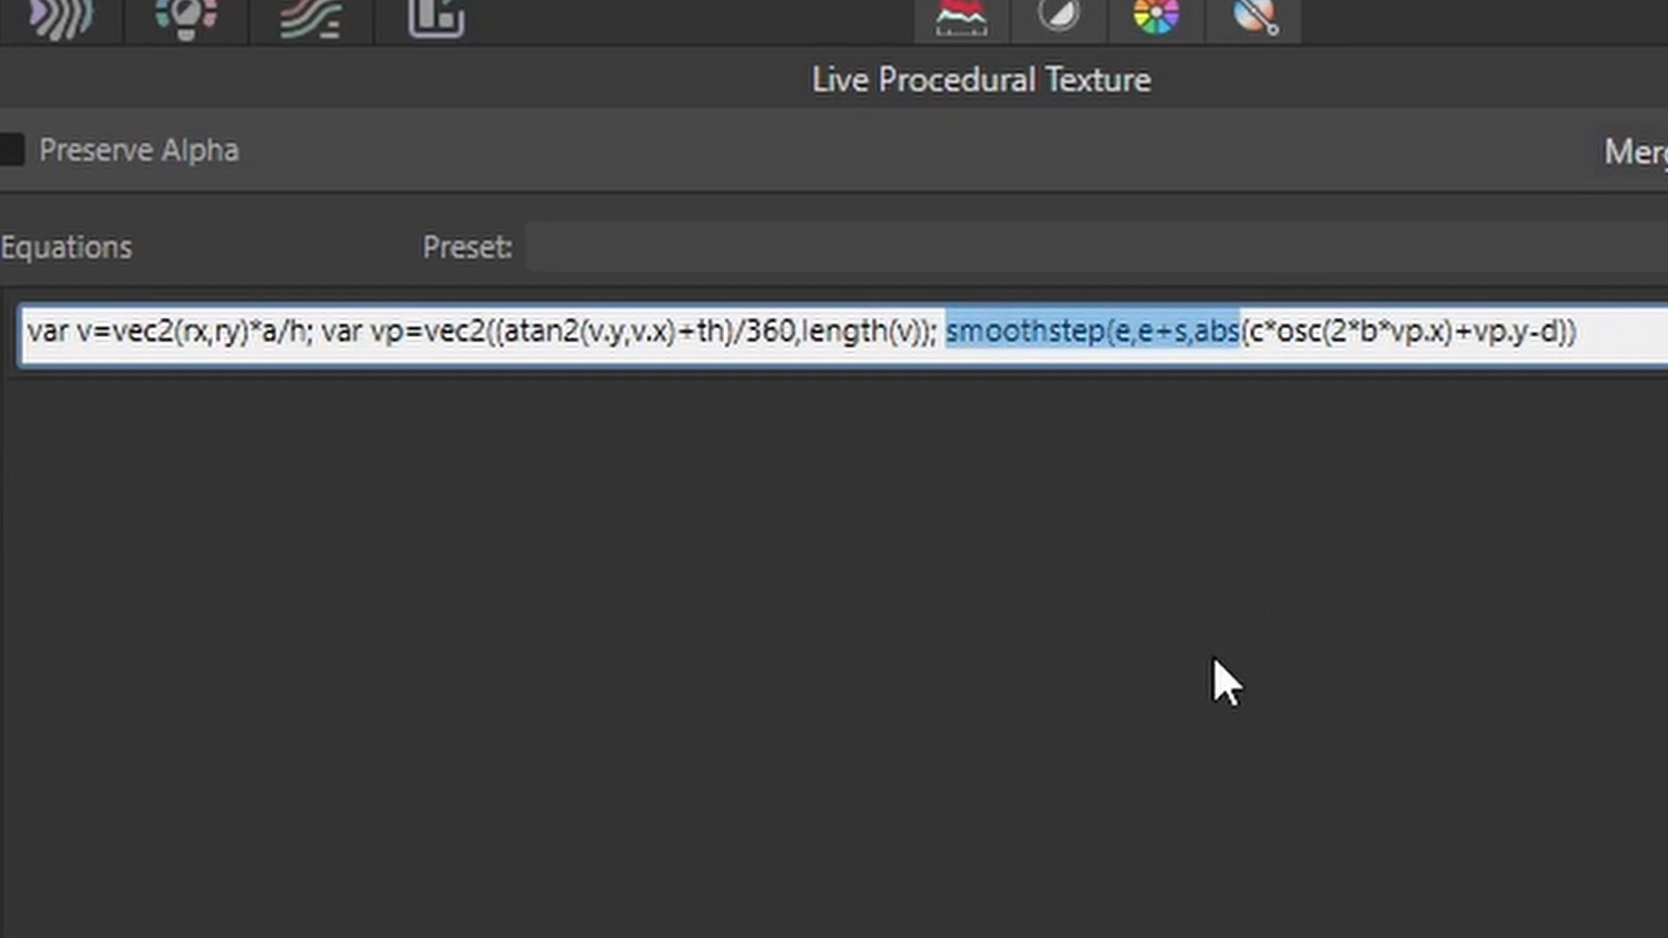
type("osc")
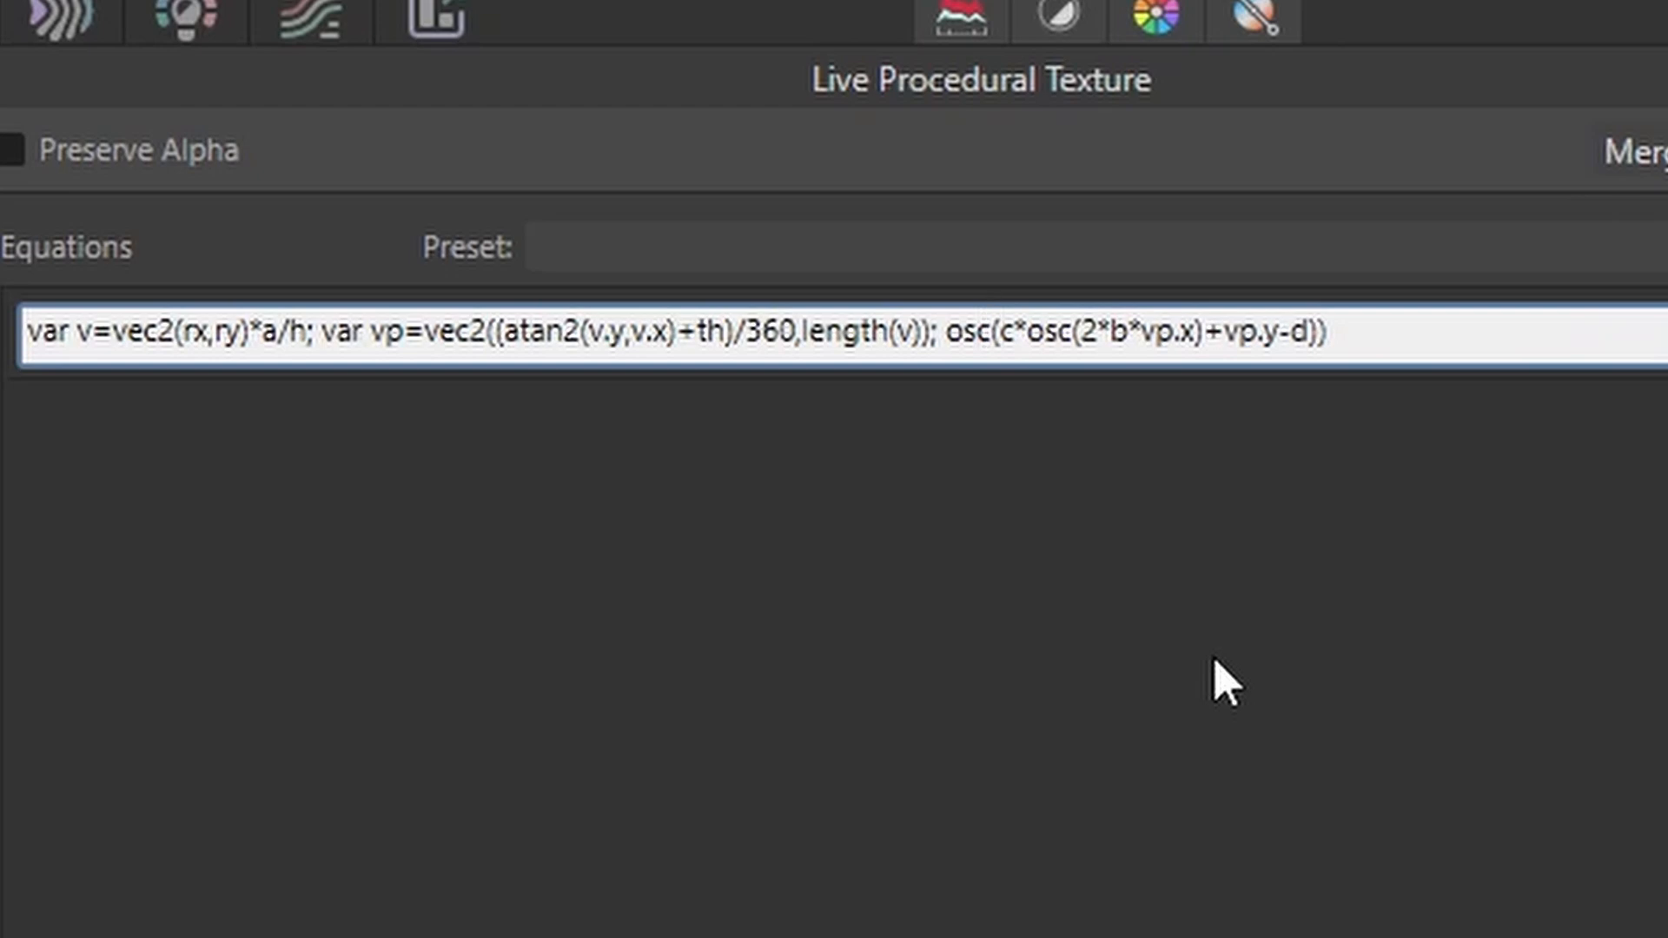
key("Return")
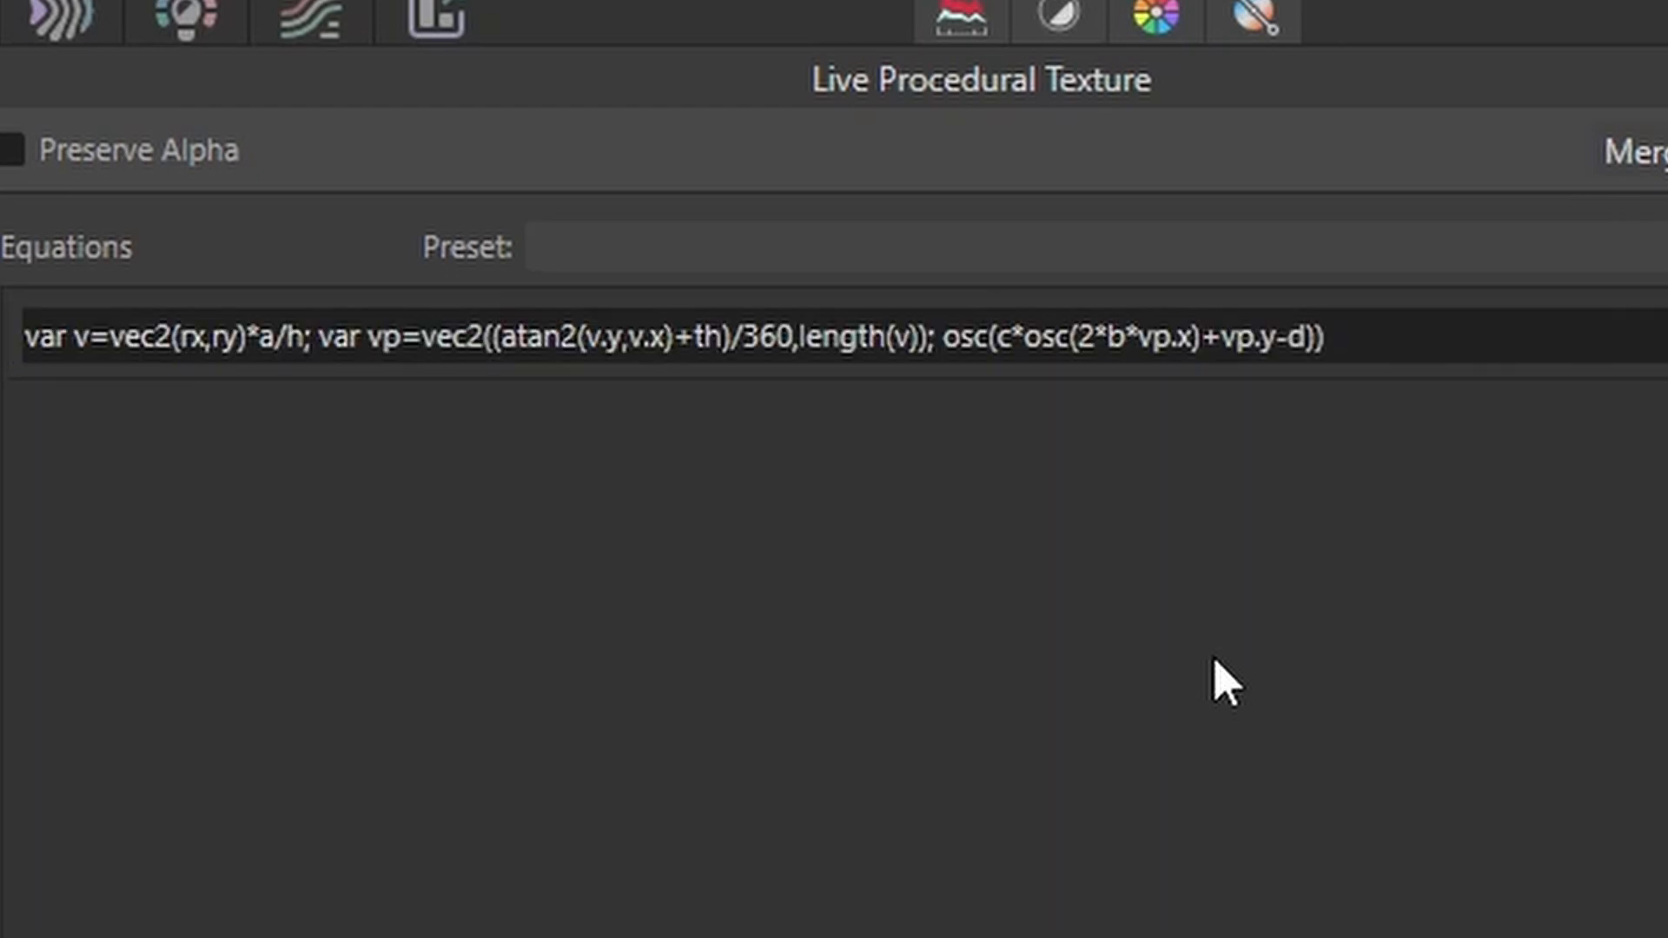
left_click(1366, 334)
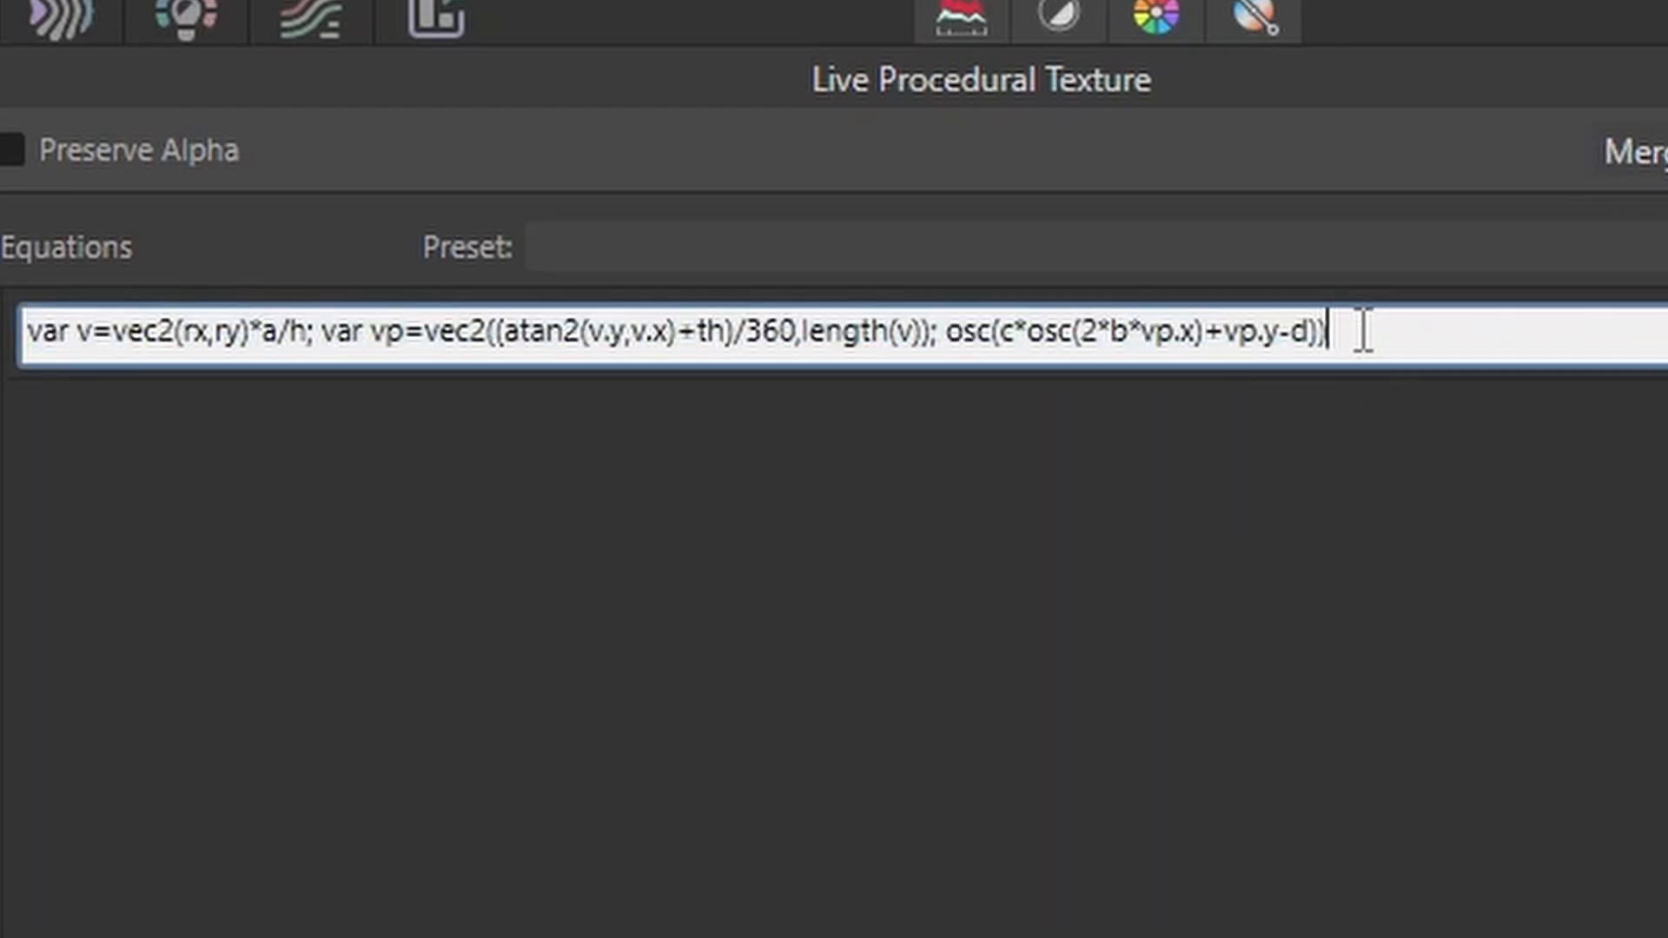
key("BackSpace")
key("Return")
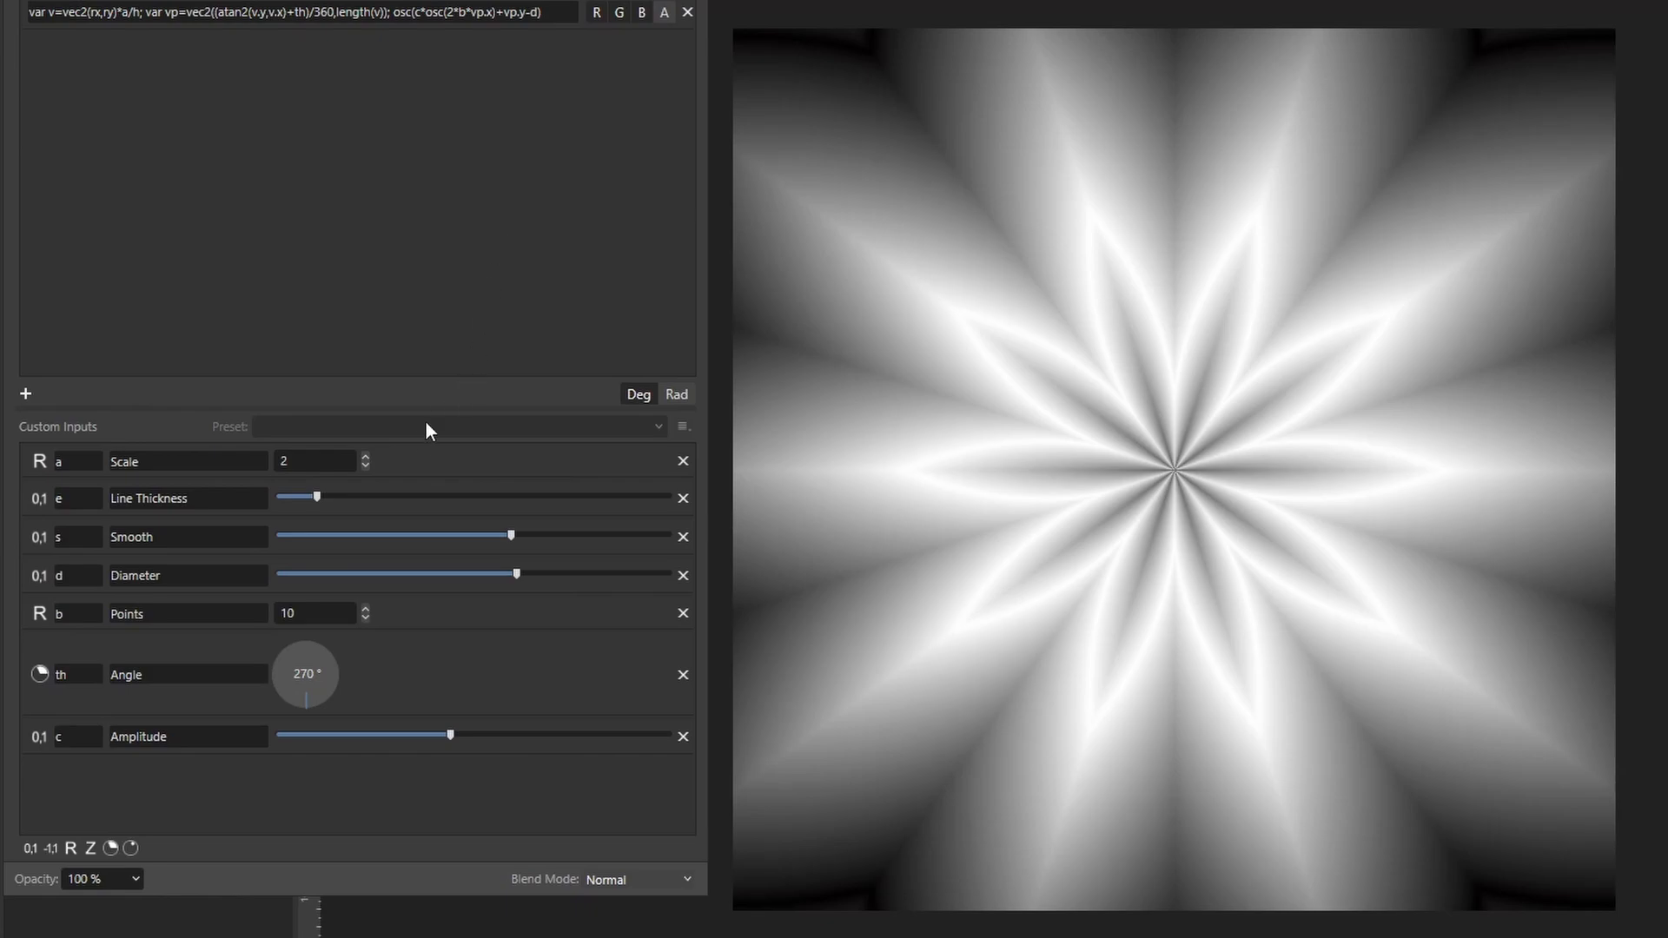
Form concentric petal rings with Scale 14, Amplitude at about two thirds of its range and Diameter at just under a third.
scroll(365, 456, "up", 12)
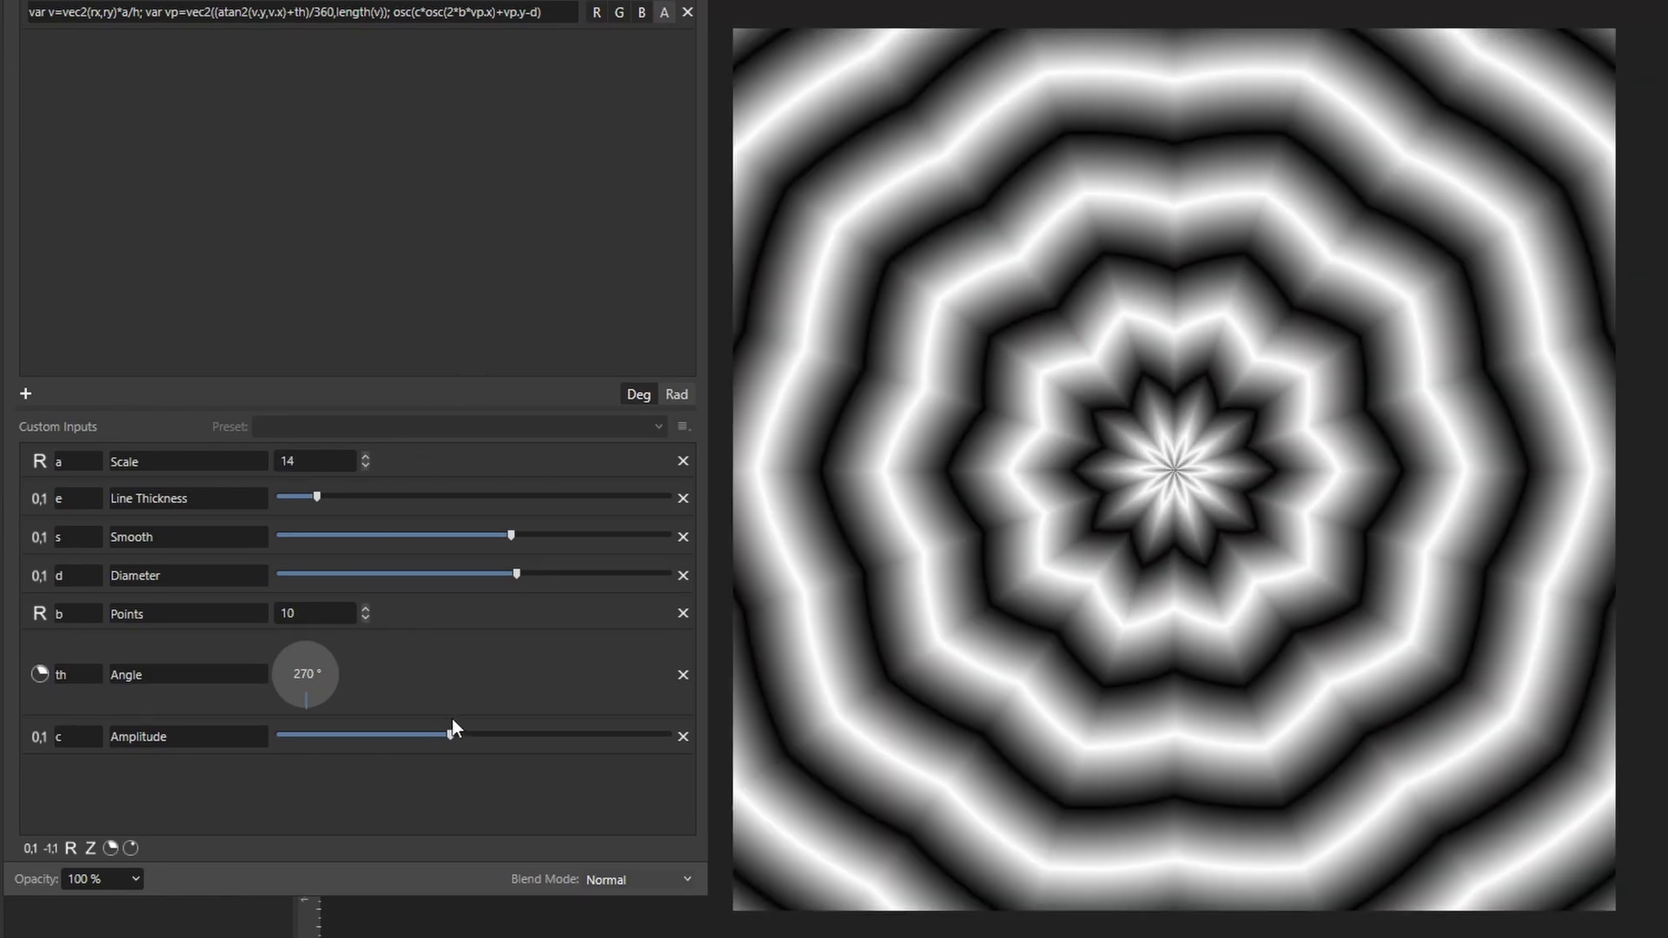
left_click_drag(453, 736, 535, 739)
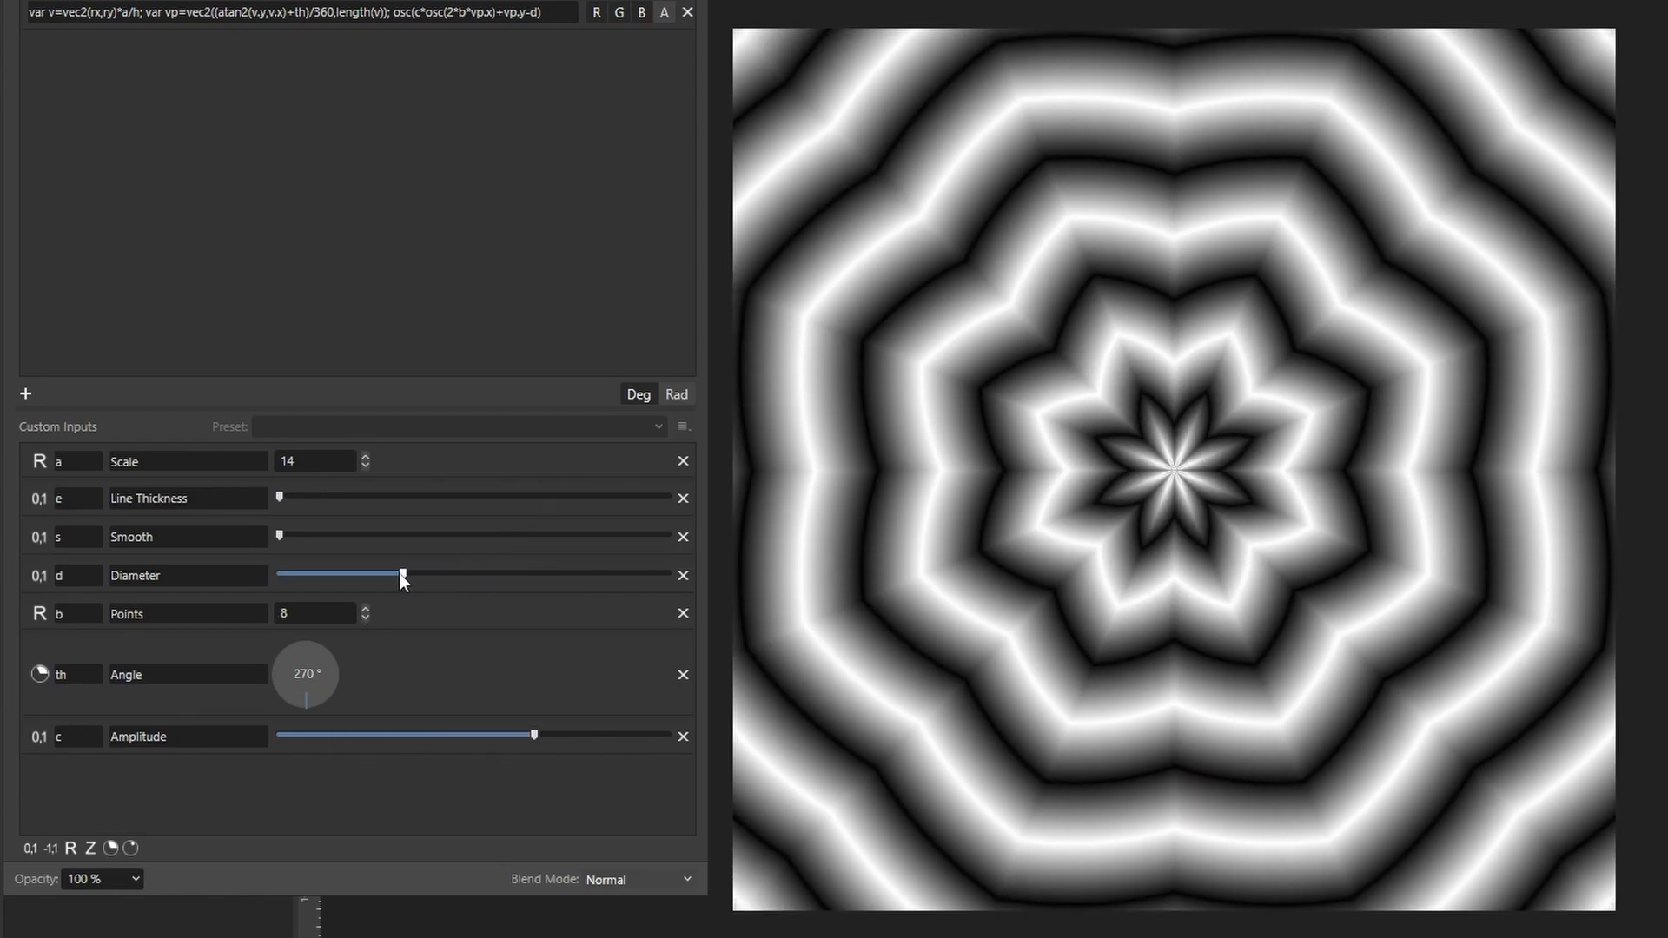
mouse_move(403, 577)
left_mouse_down()
mouse_move(315, 573)
mouse_move(665, 573)
mouse_move(391, 575)
left_mouse_up()
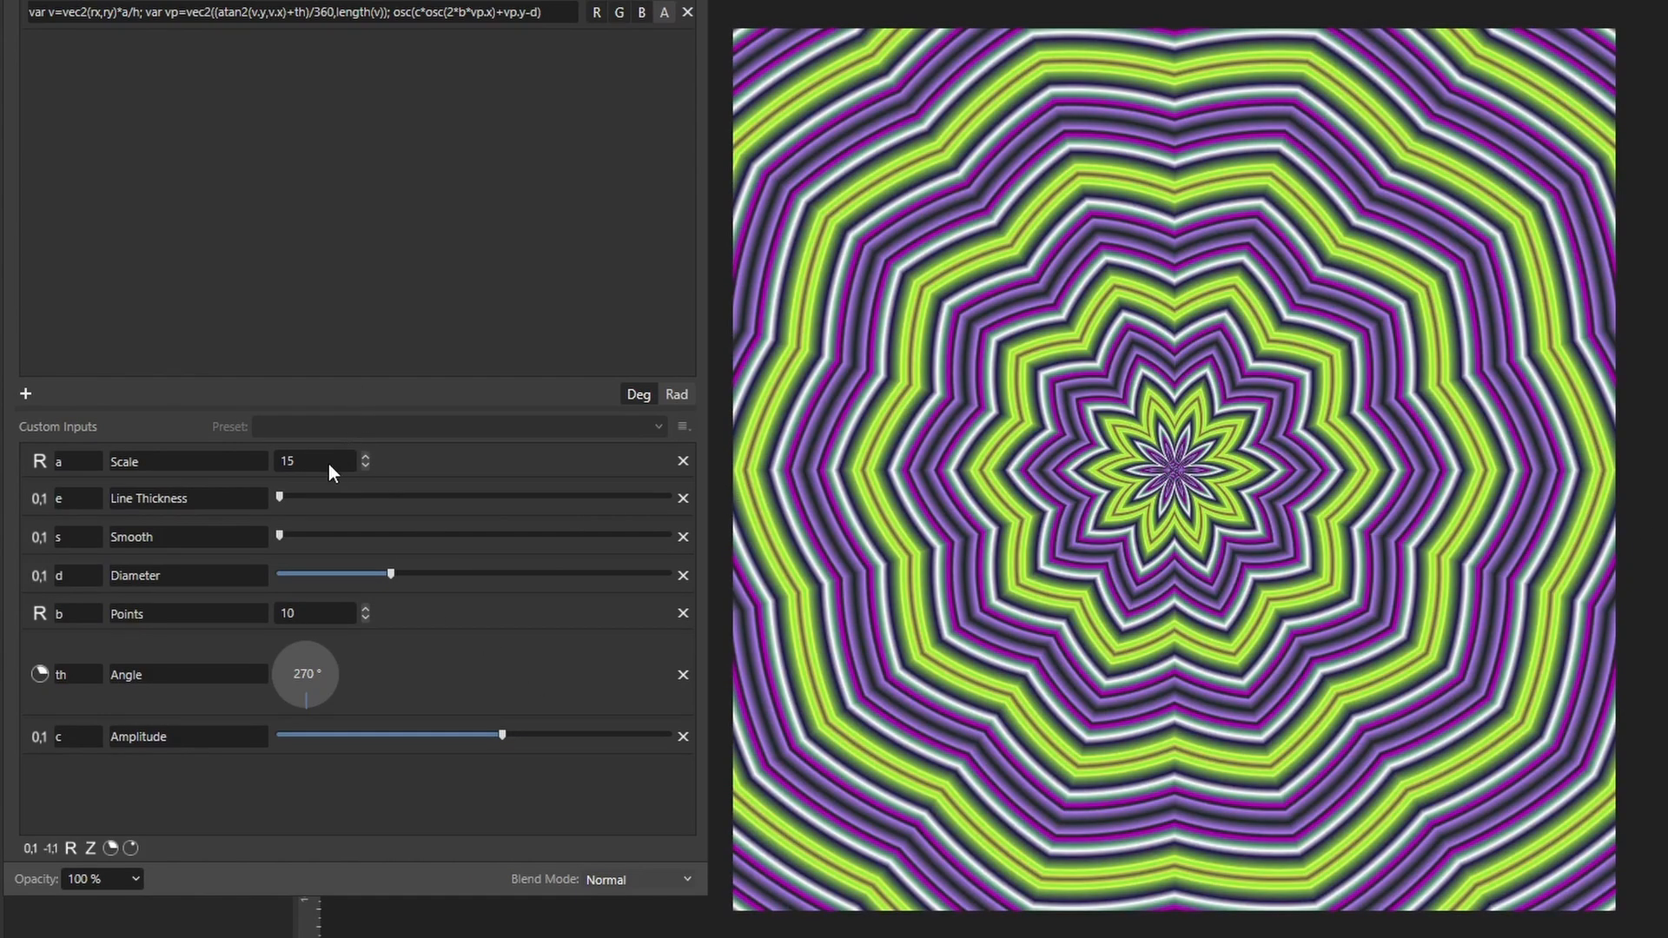
Enlarge the coloured rings by lowering Scale to 3, raise it again past 5, and reduce Amplitude to about half its range.
left_click(363, 466)
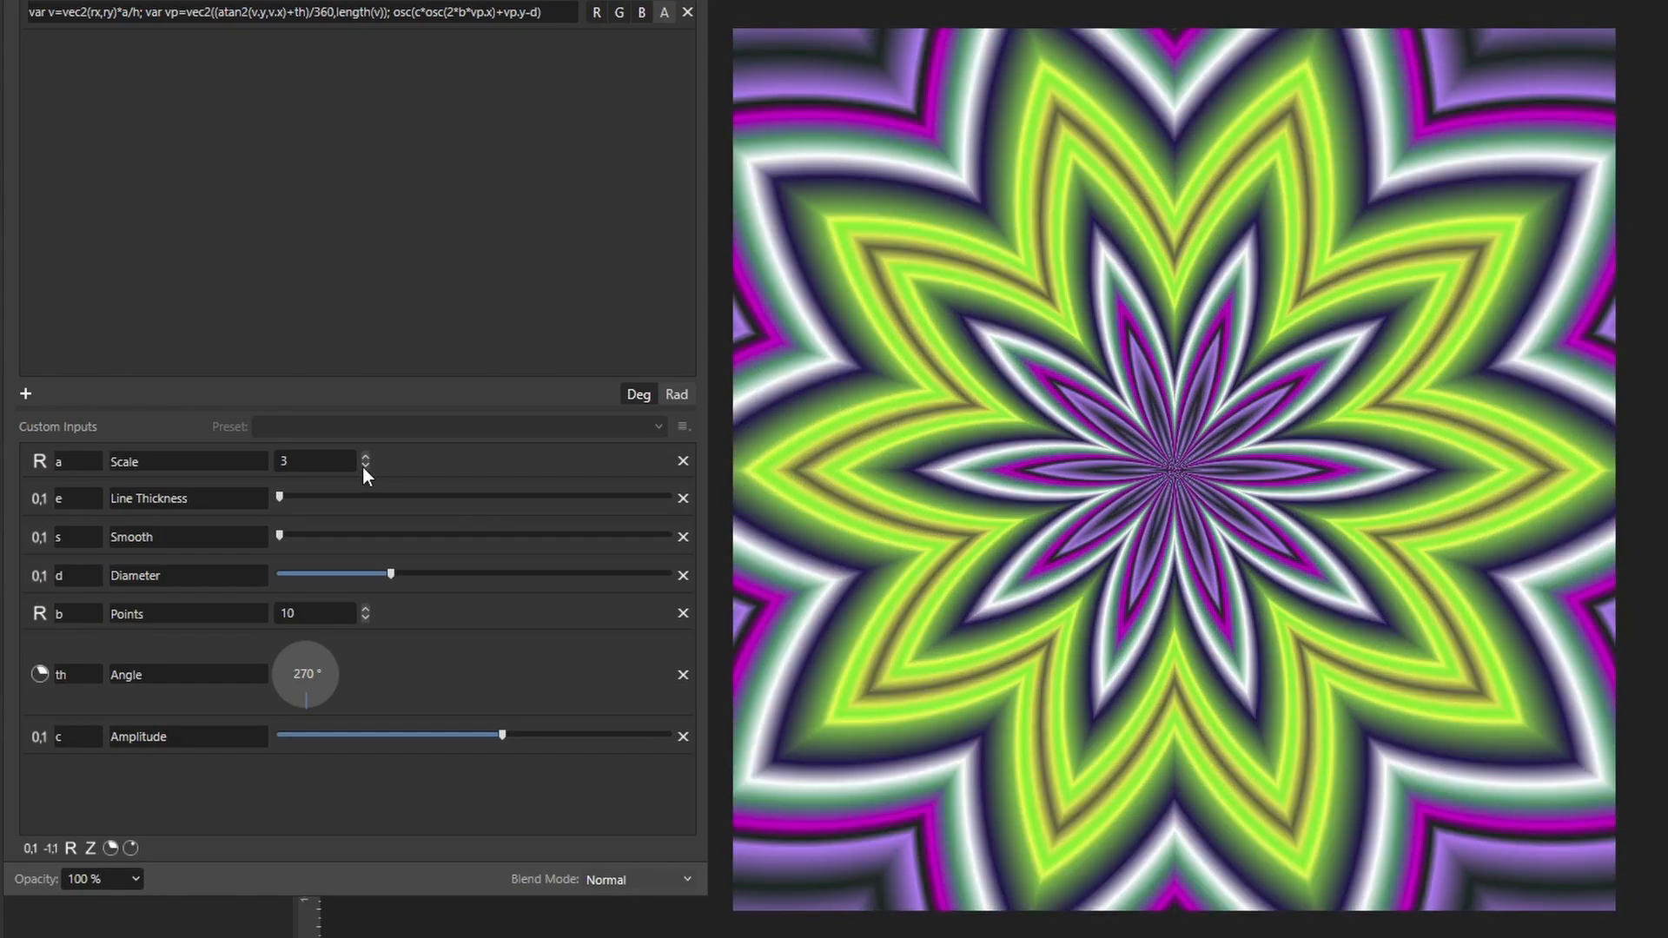
left_click(365, 456)
left_click(364, 456)
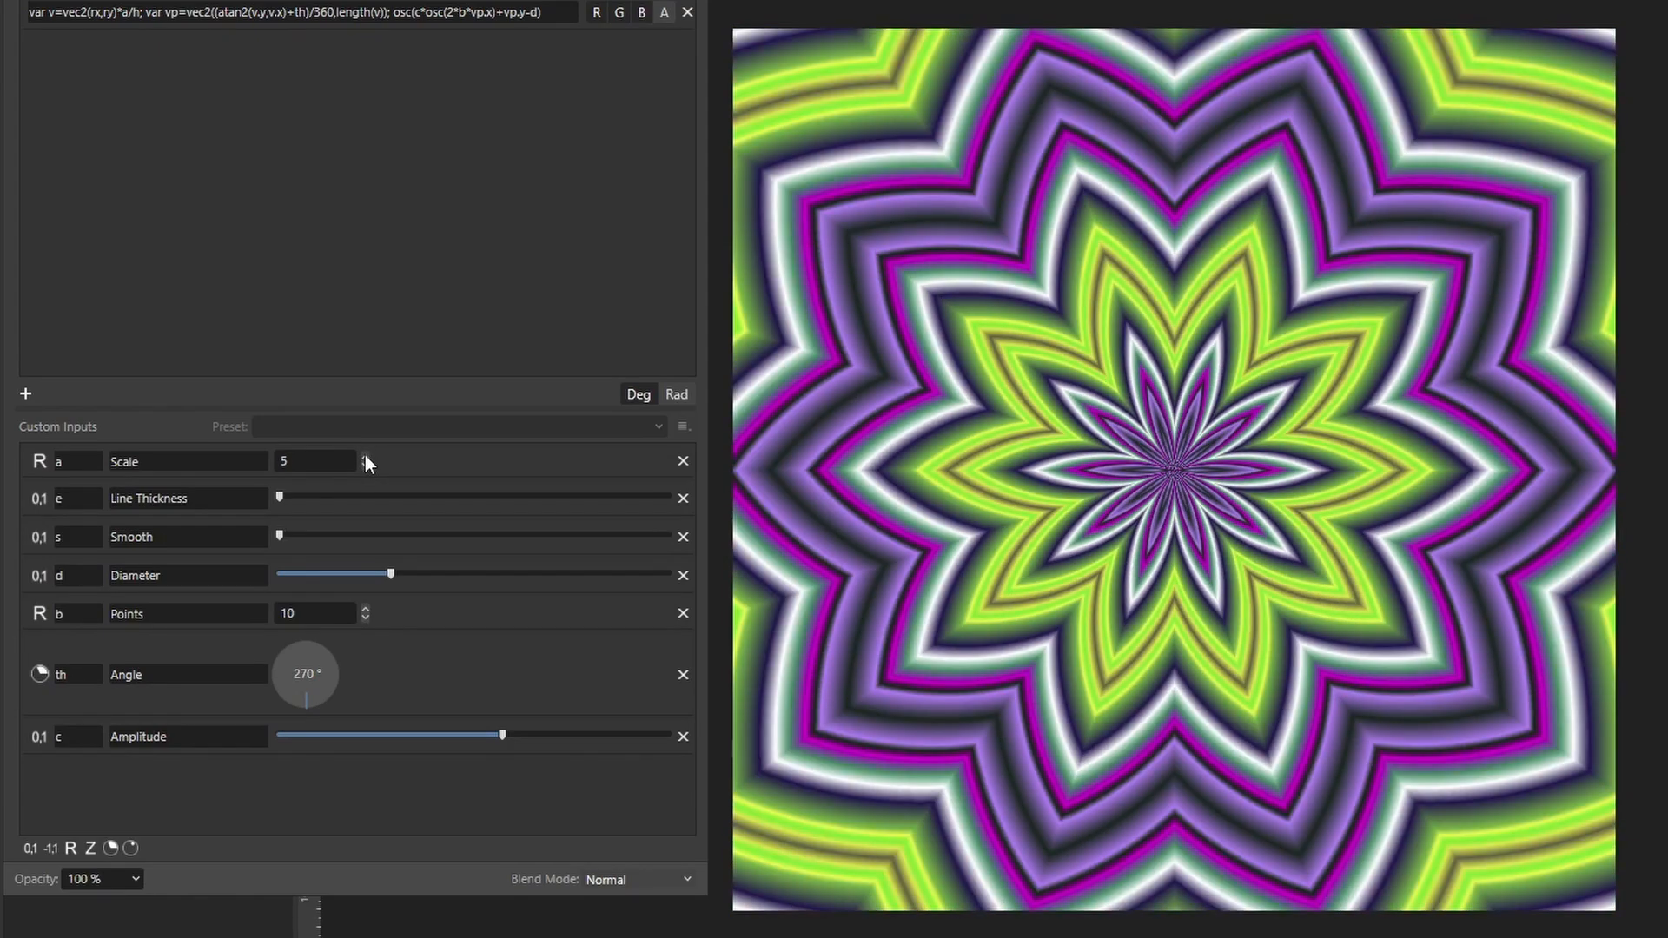
left_click(365, 456)
mouse_move(503, 734)
left_mouse_down()
mouse_move(648, 735)
mouse_move(305, 734)
mouse_move(483, 735)
left_mouse_up()
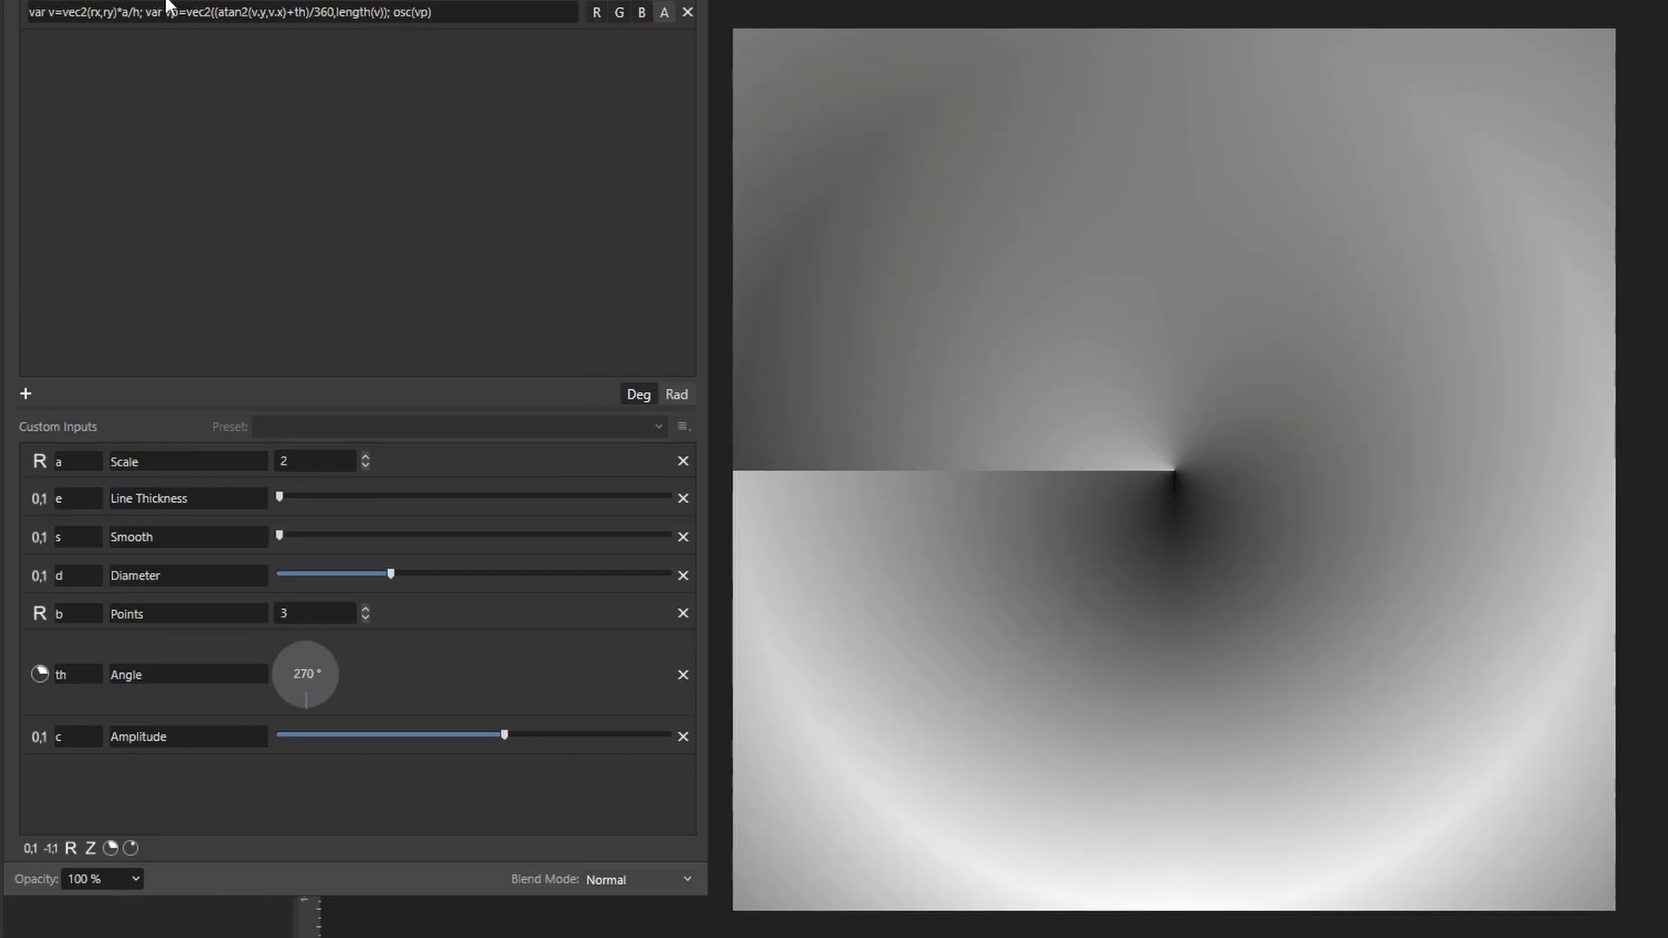
Multiply the angle term of vp by a, giving vec2(a*(atan2(v.y,v.x)+th)/360,length(v)), and set Scale to 3.
left_click(215, 13)
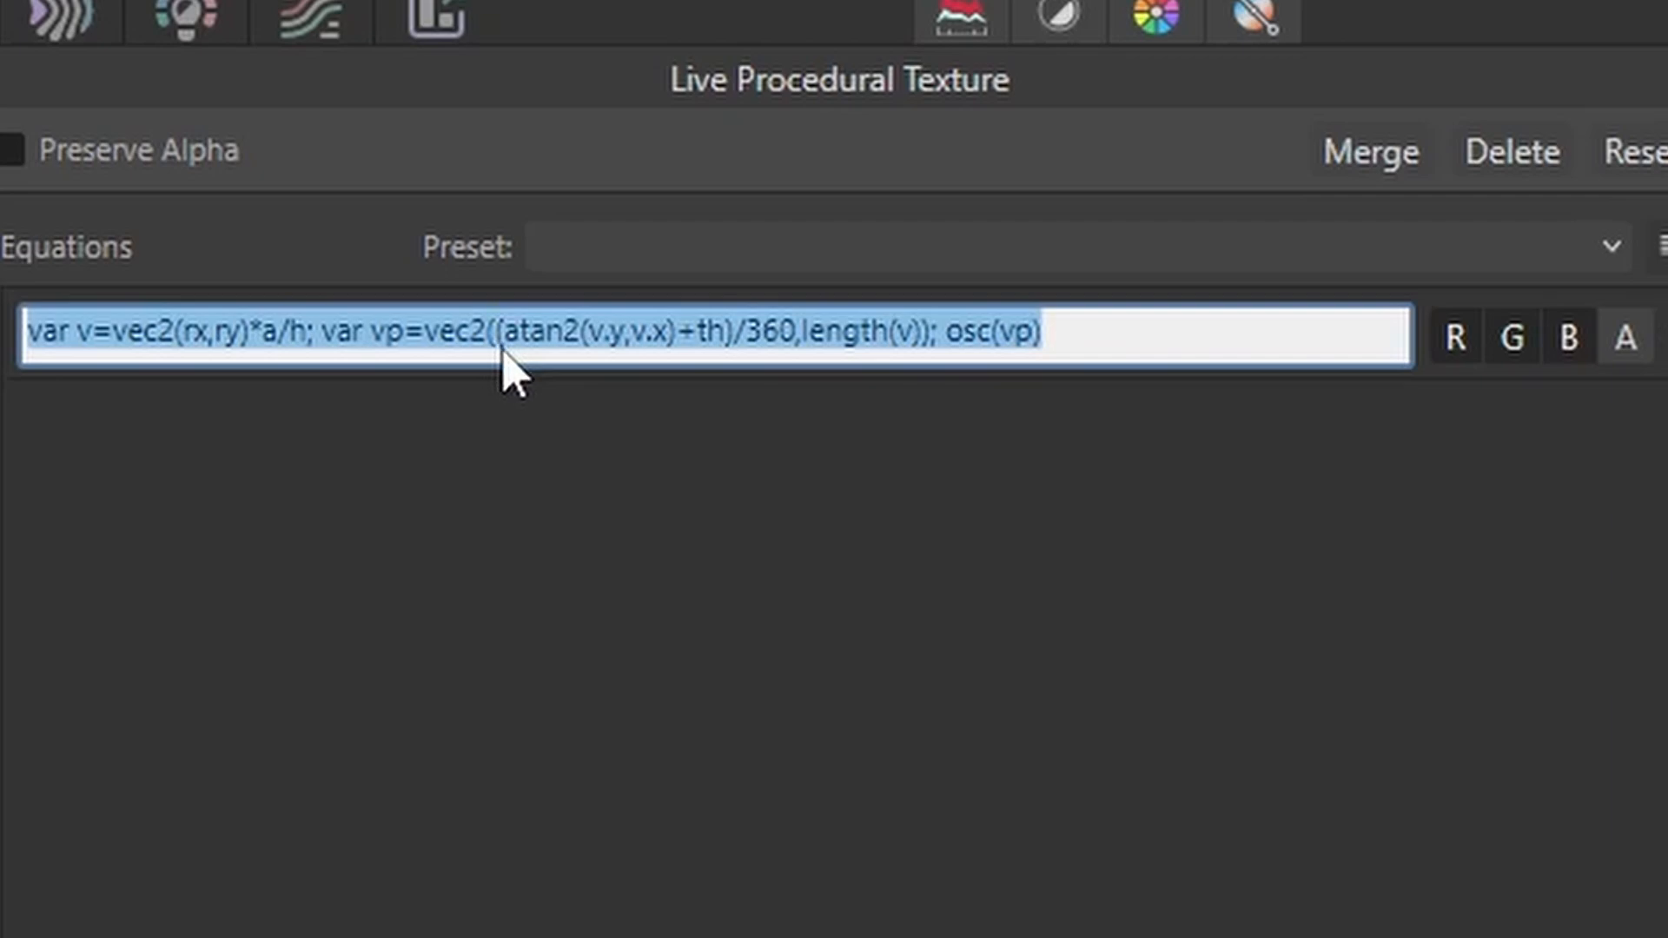
left_click(218, 22)
key("Left")
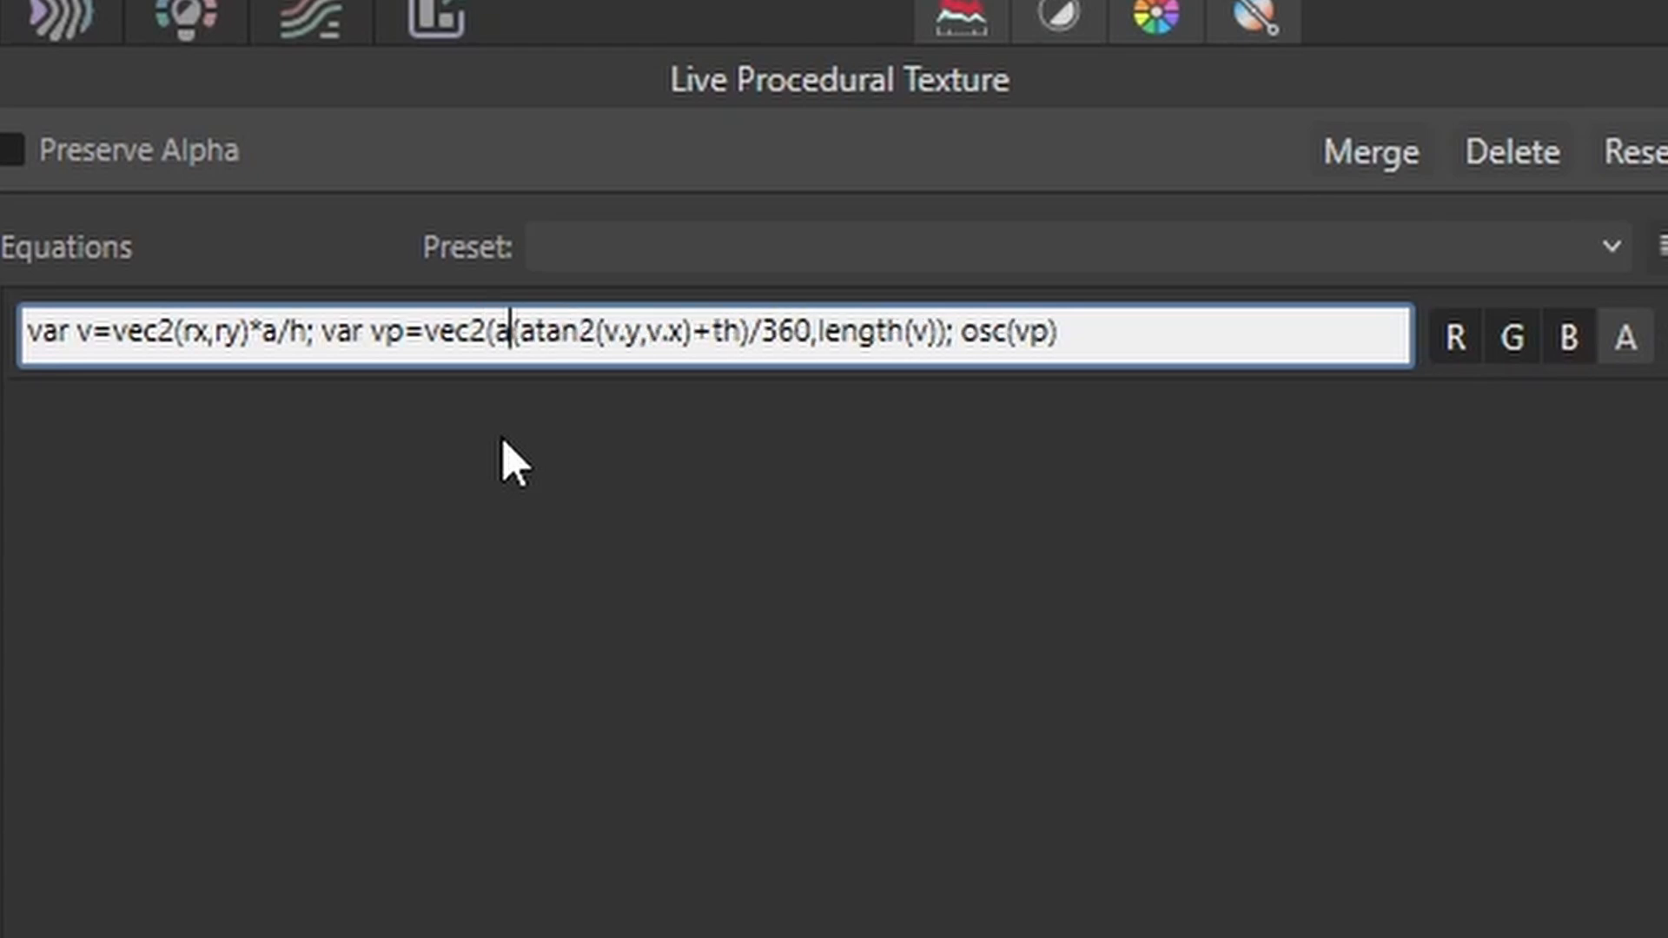
type("a*")
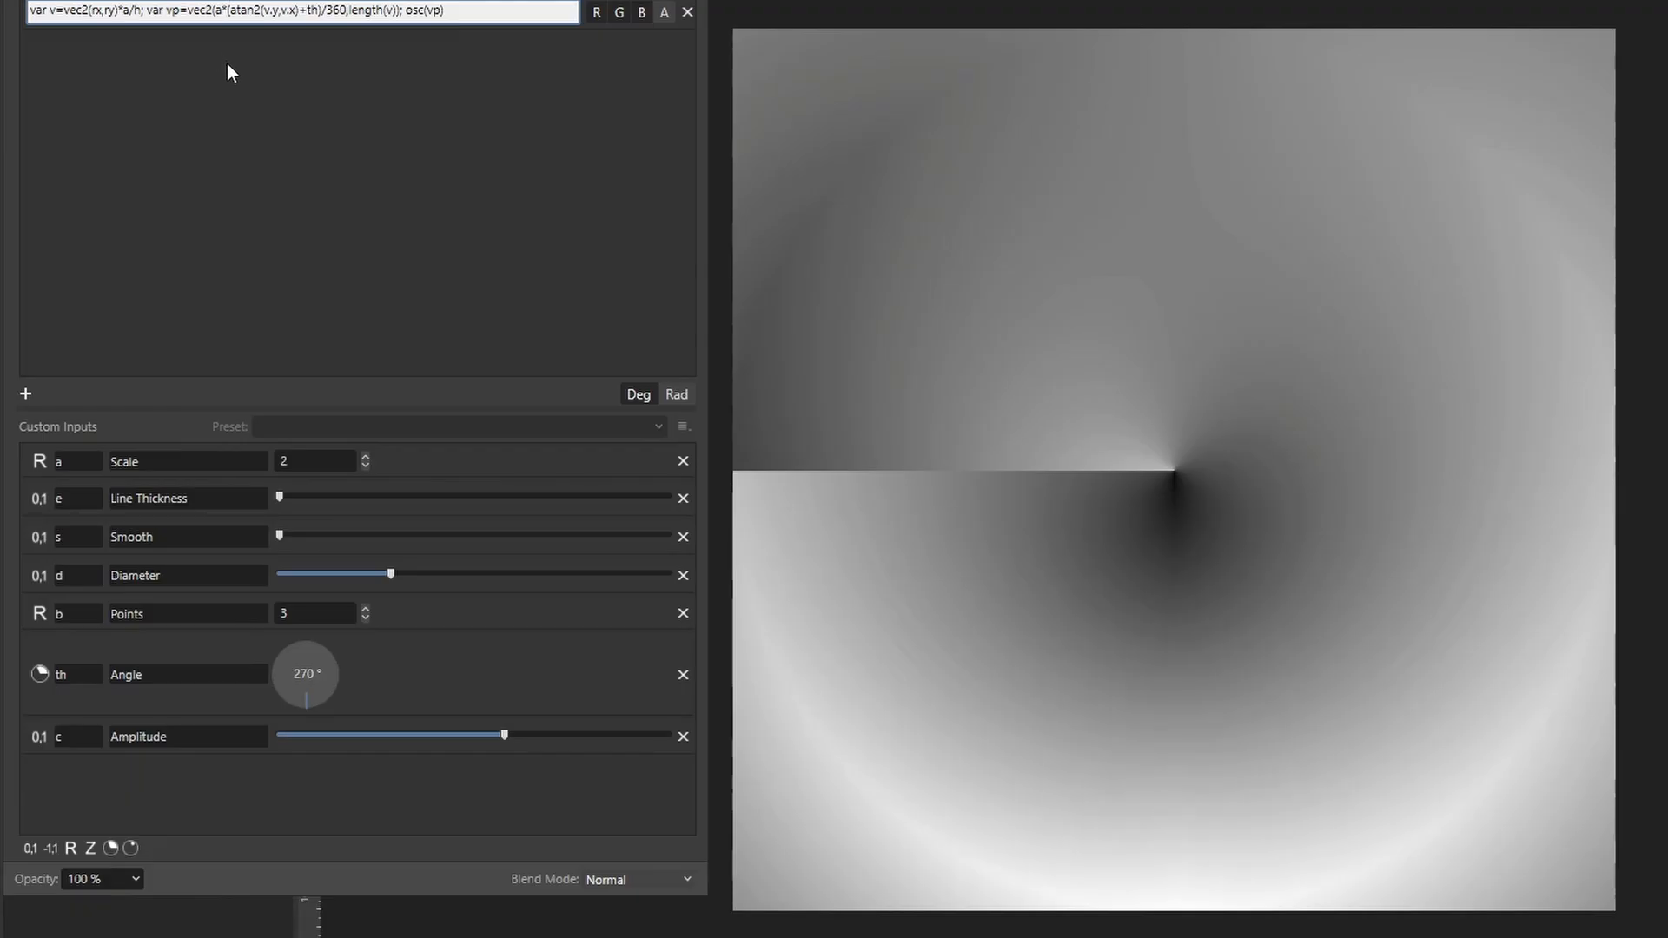
key("Return")
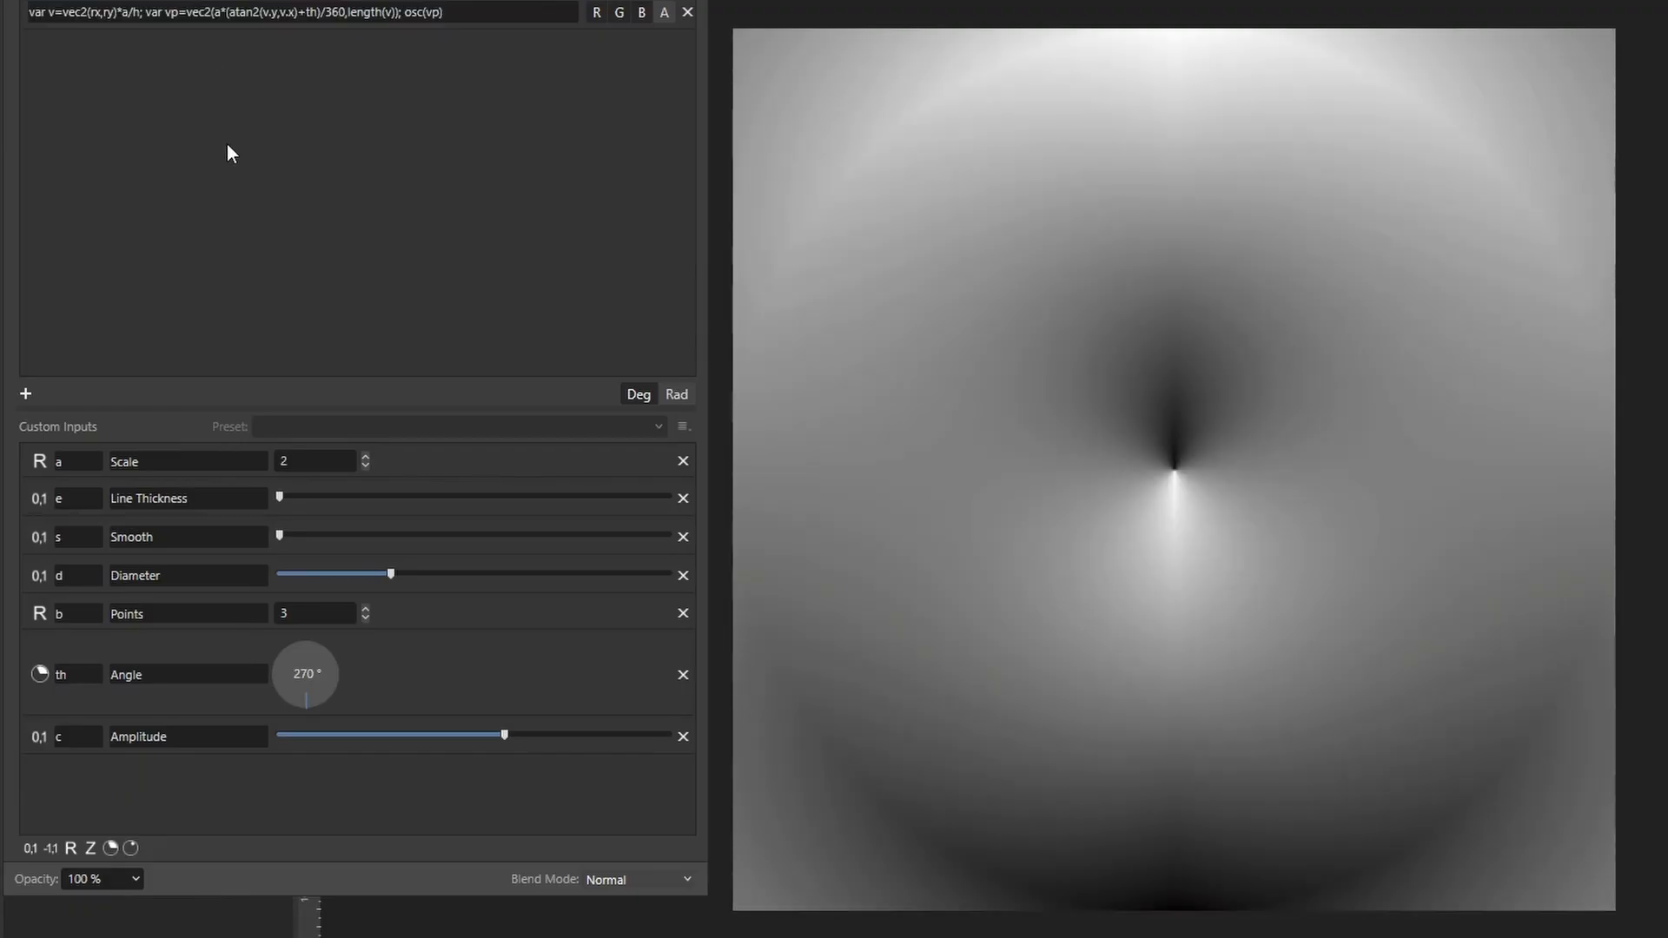
left_click(365, 458)
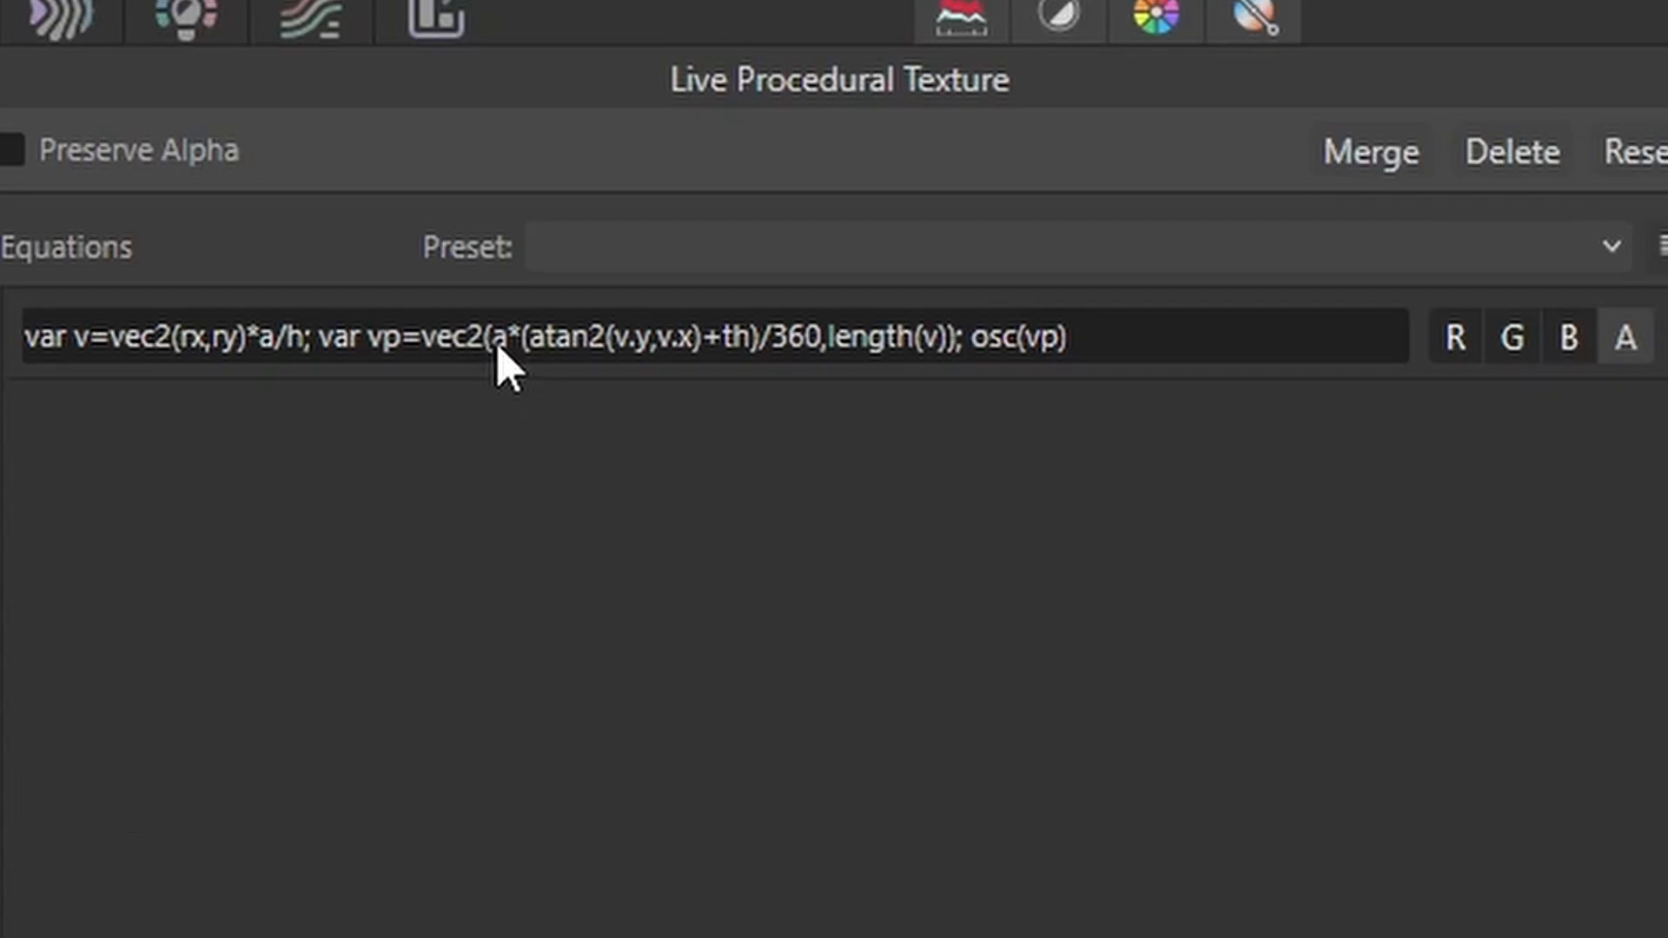
Double the angle term of vp so it reads 2*a*(atan2(v.y,v.x)+th)/360.
left_click(217, 20)
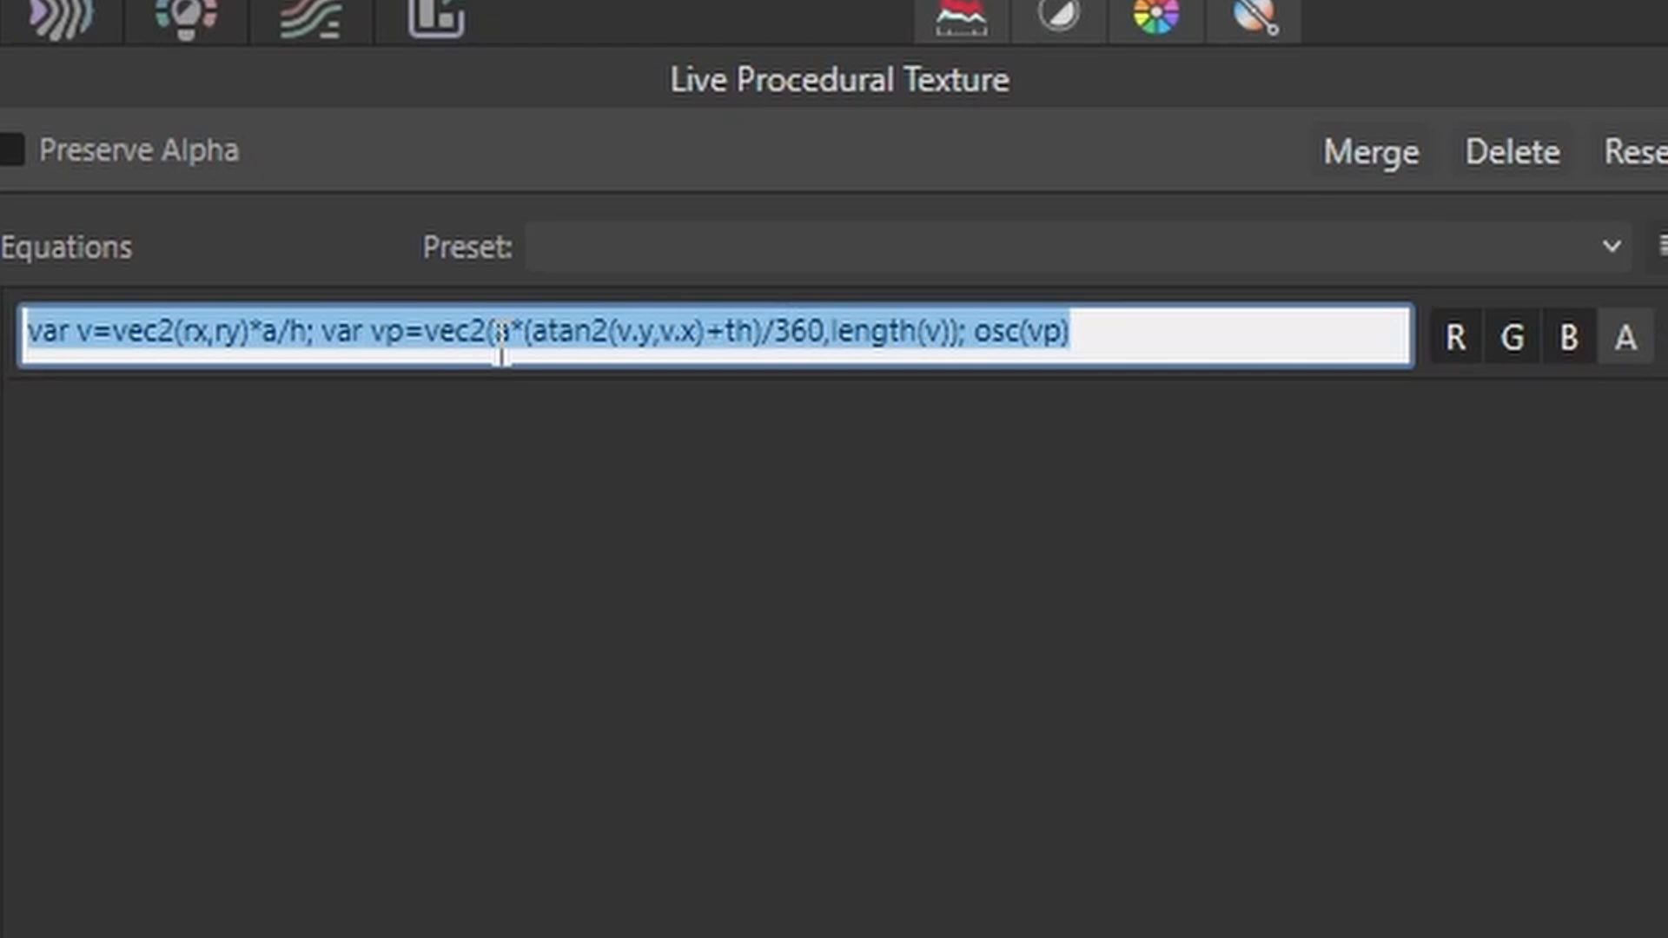
left_click(501, 343)
type("2*")
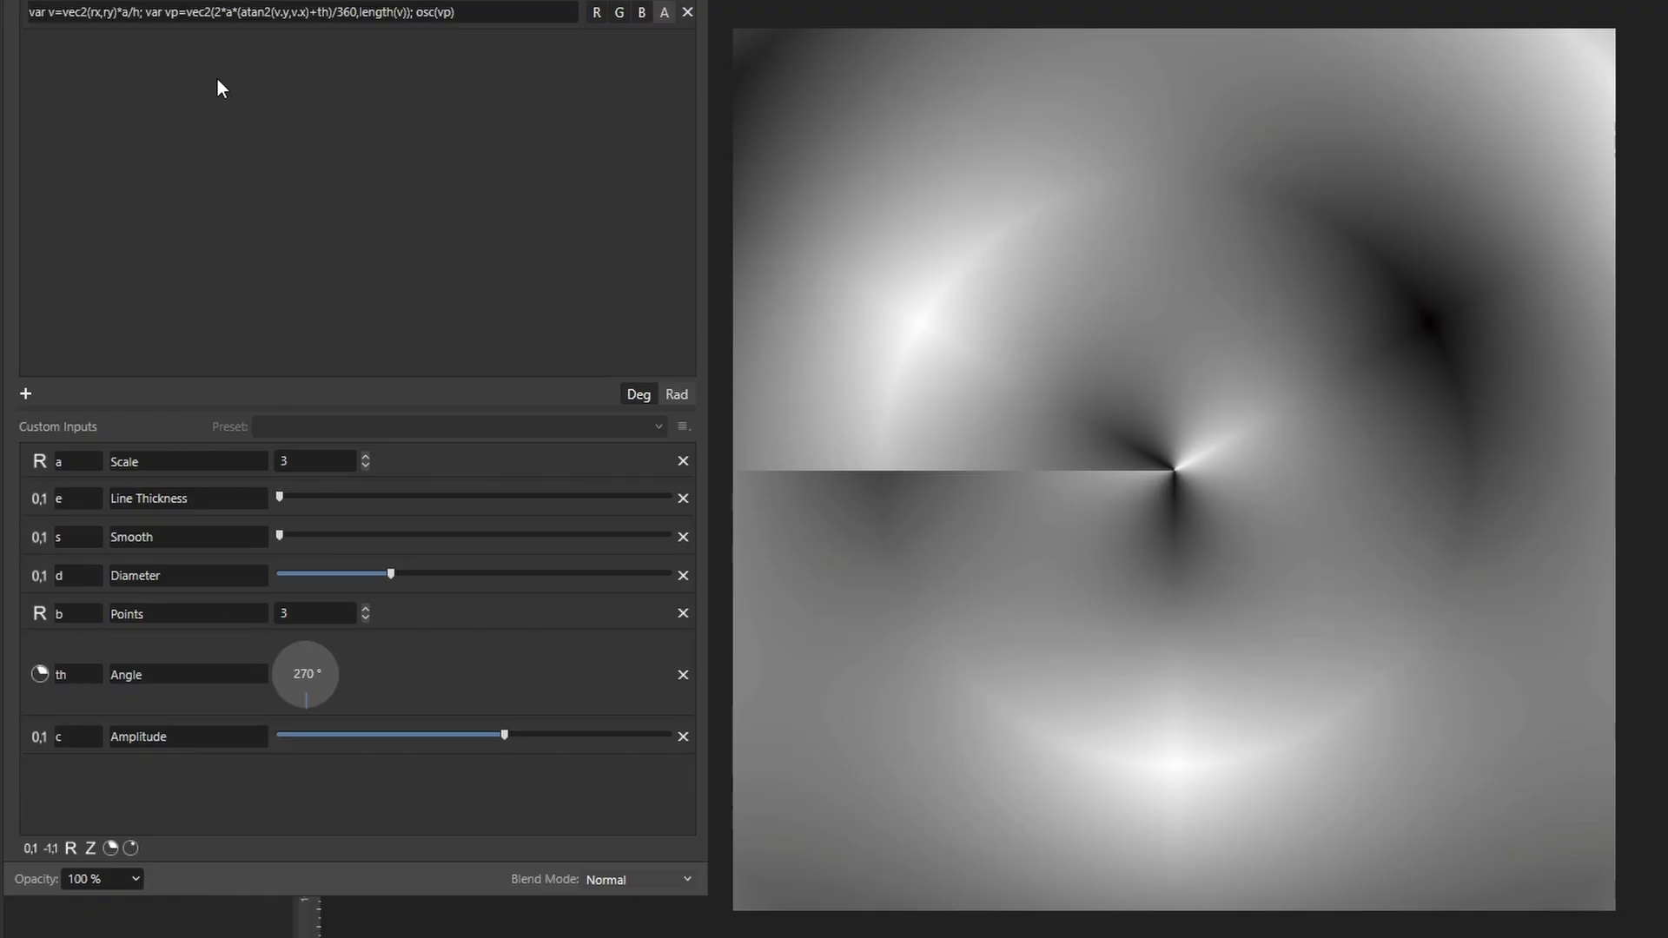
key("Return")
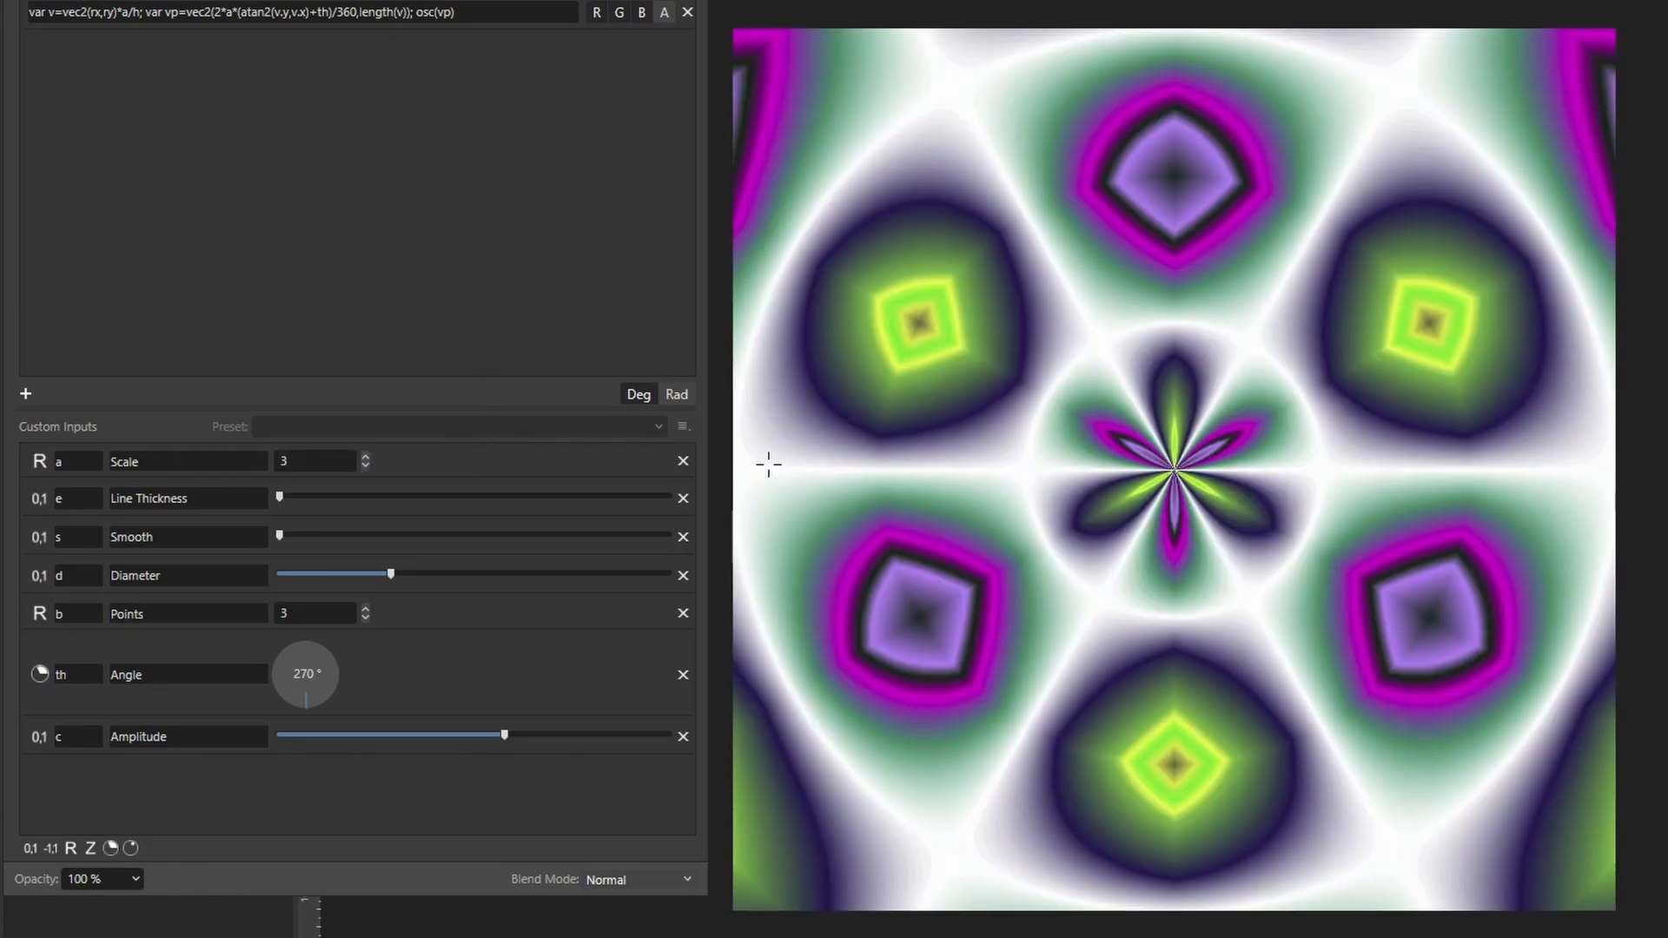
Increase Scale in single steps beyond 7 to multiply the cells of the osc(vp) pattern.
left_click(365, 457)
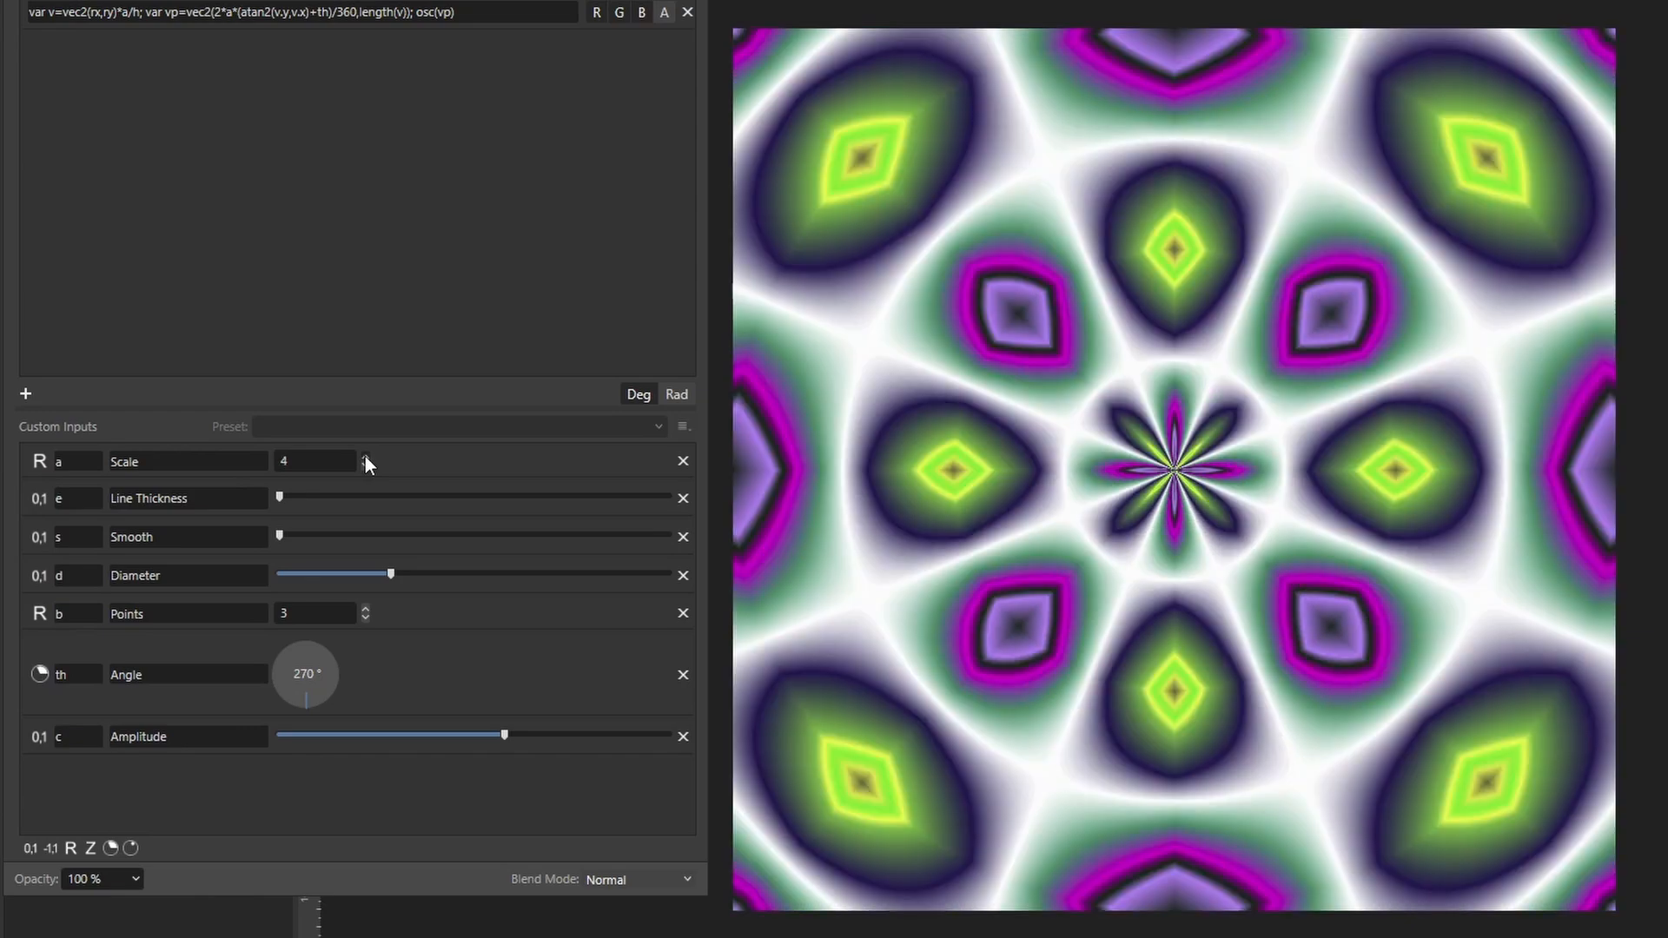
left_click(365, 456)
left_click(364, 457)
left_click(364, 457)
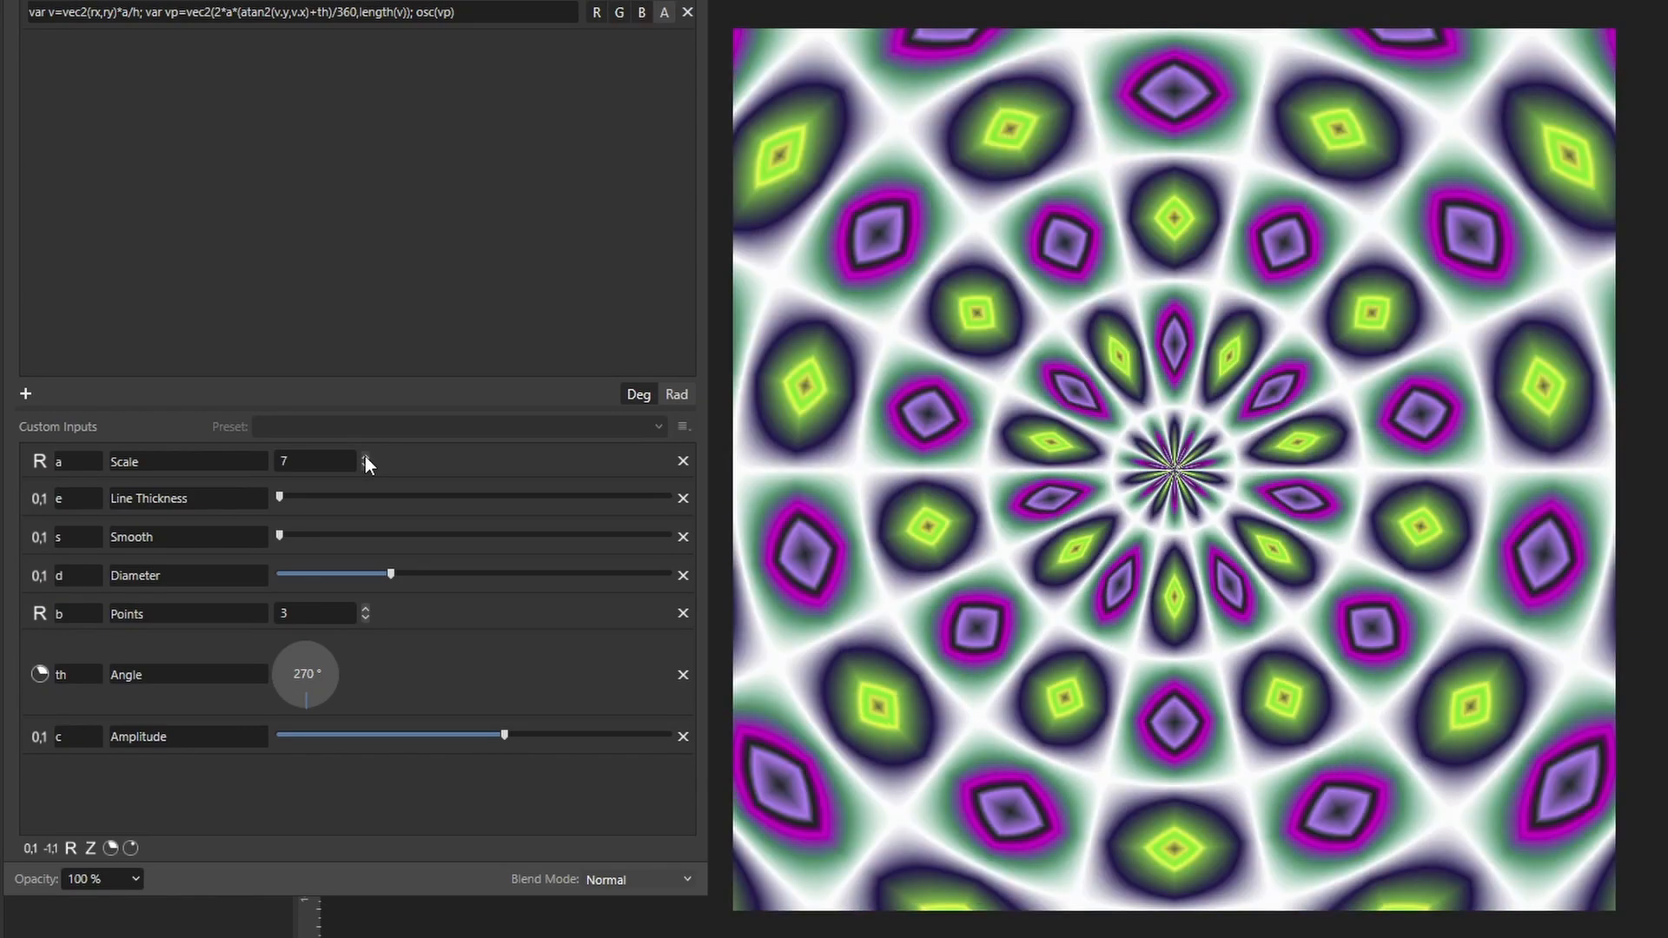
left_click(365, 457)
left_click(364, 457)
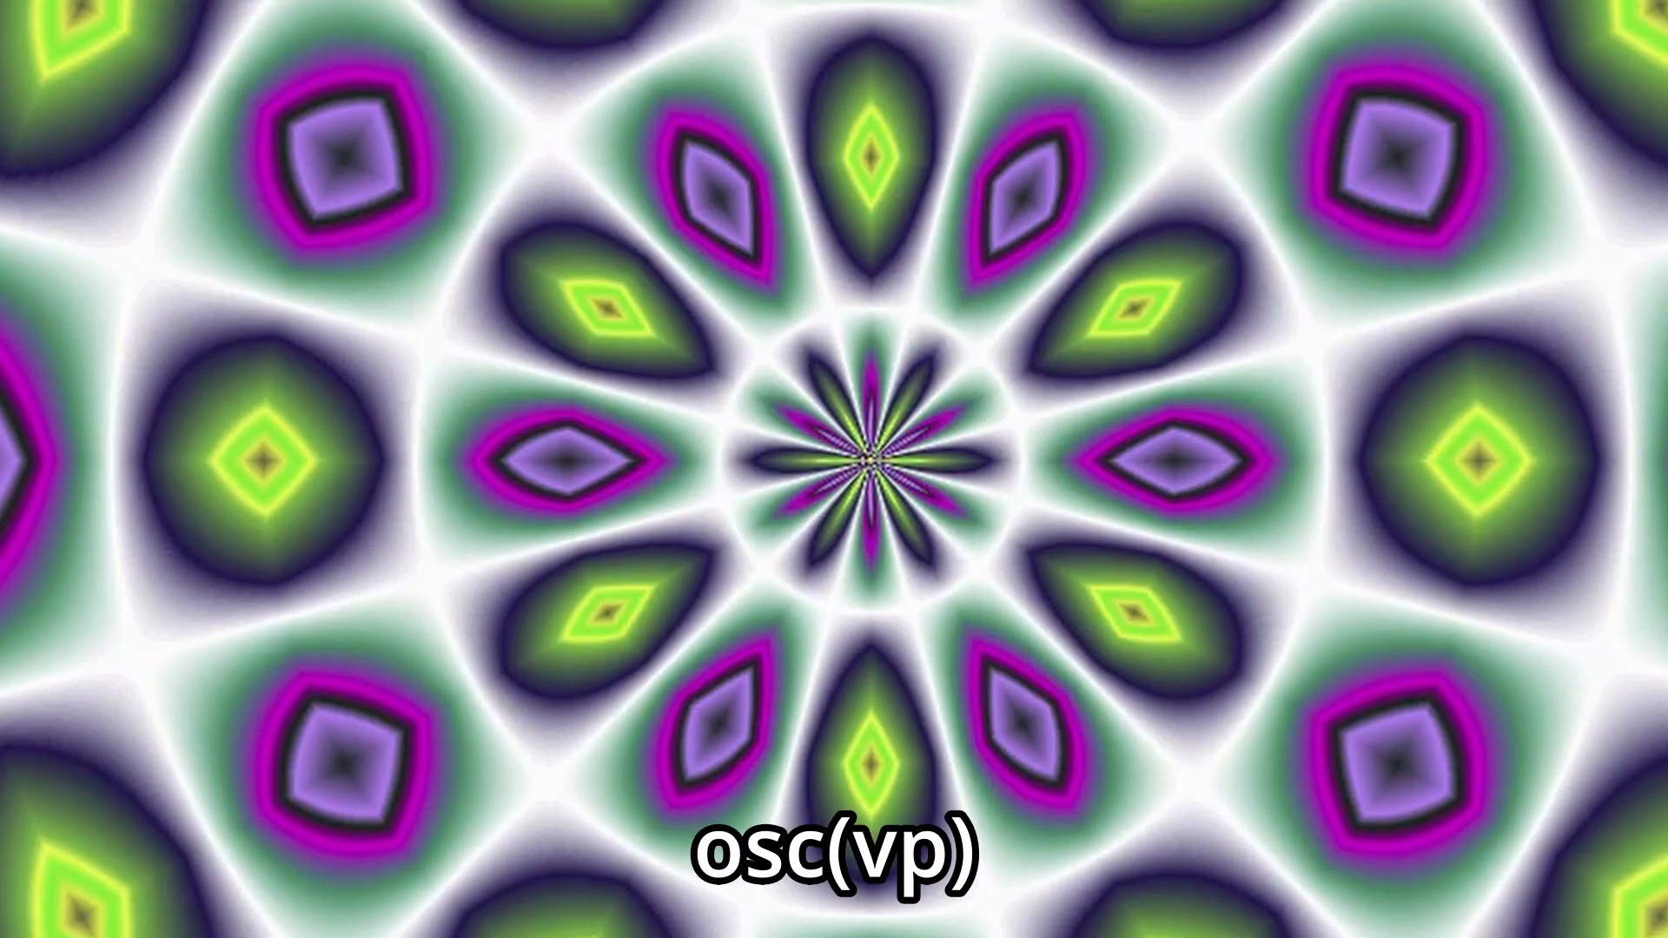